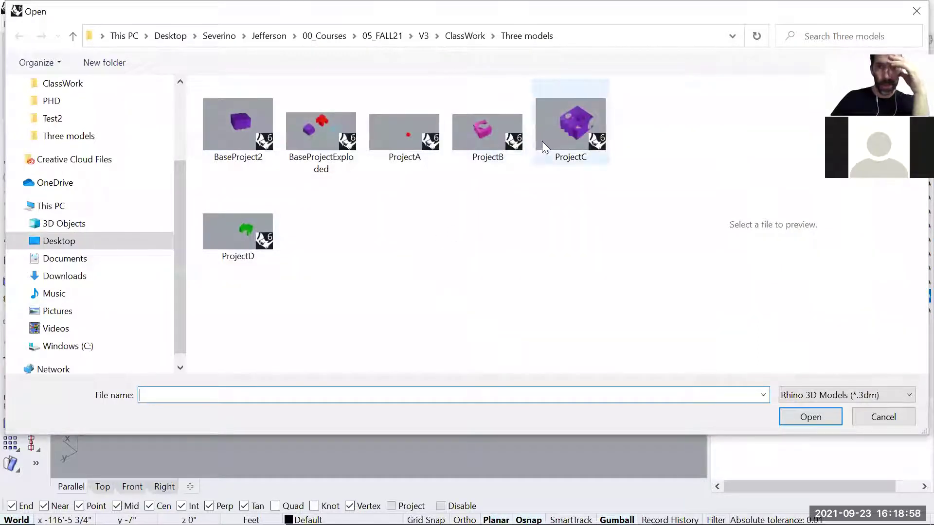
Step: Open the ProjectC model from the Three models folder
left_click(542, 141)
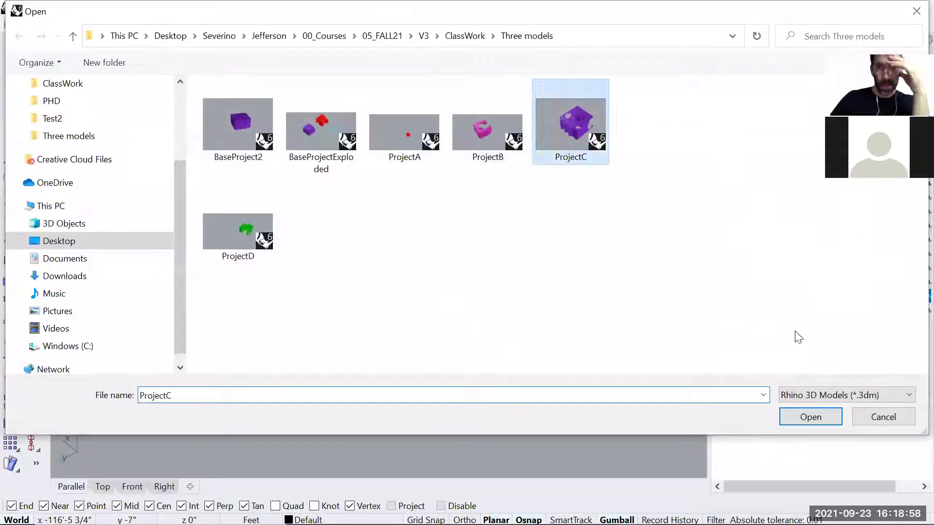
left_click(818, 417)
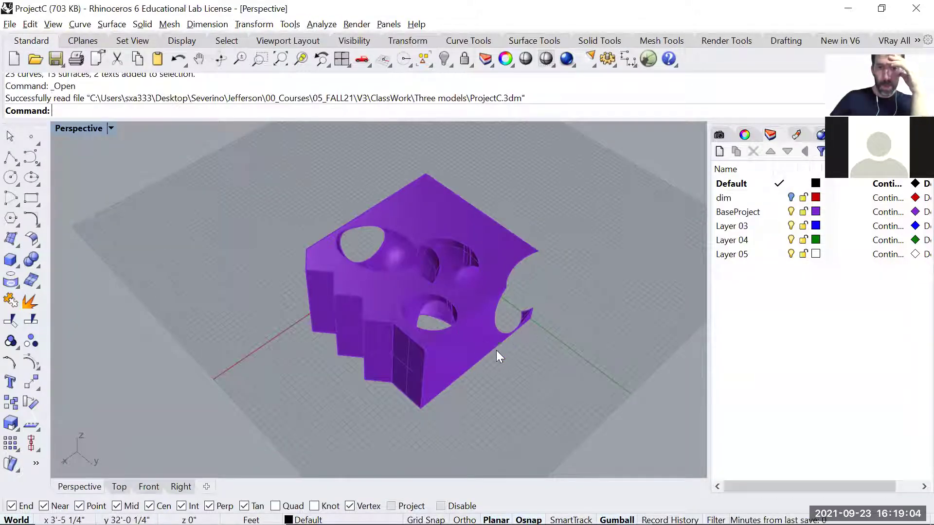
Step: Examine the purple block's carved openings and stepped side from several angles, checking how the solid is selected
right_click_drag(497, 350, 450, 340)
scroll(441, 340, "down", 5)
scroll(438, 334, "up", 5)
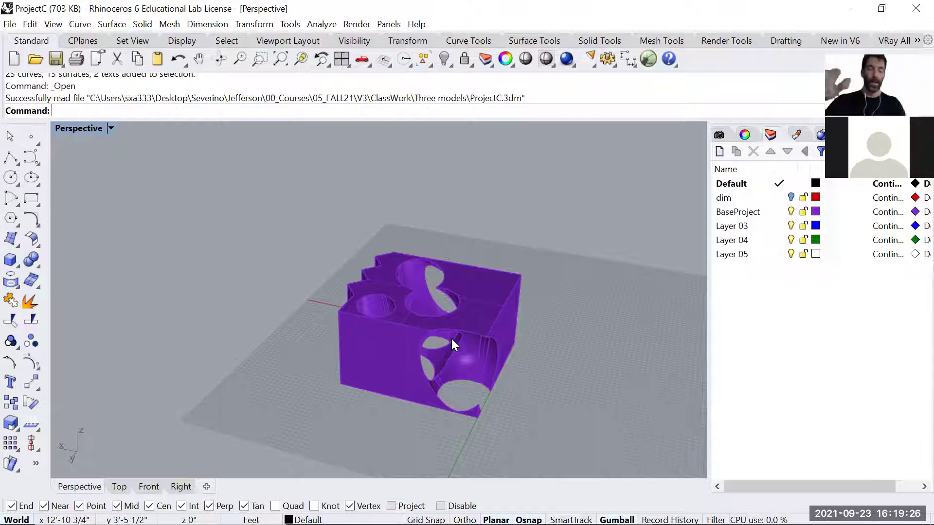
scroll(468, 341, "up", 3)
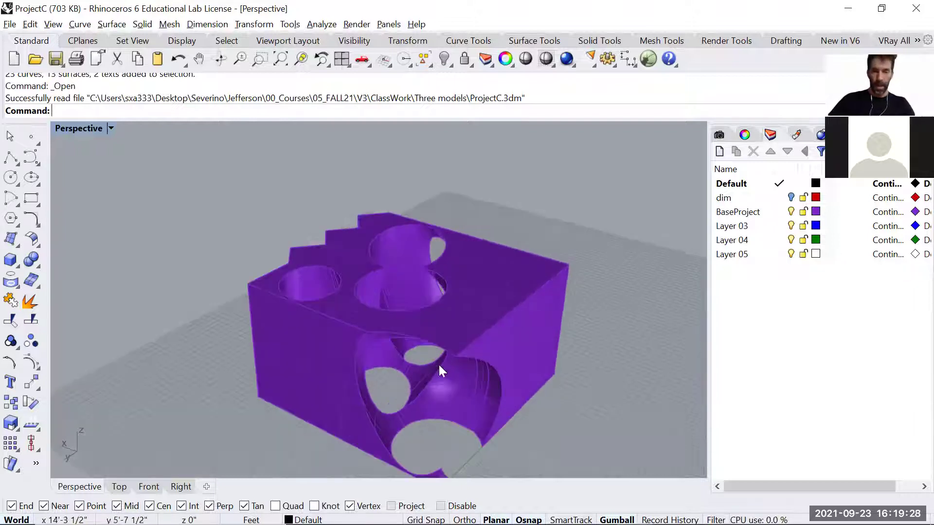
scroll(446, 409, "down", 2)
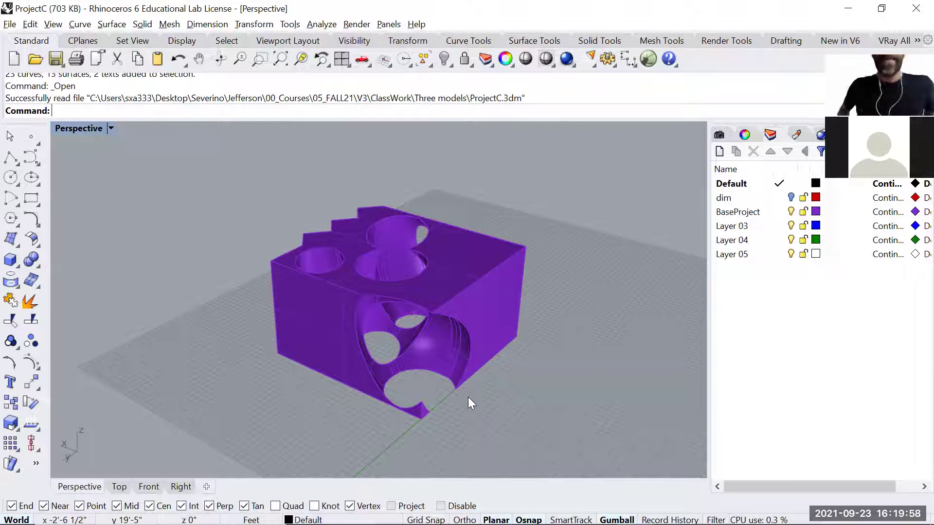
right_click_drag(490, 364, 288, 350)
right_click_drag(313, 292, 429, 225)
right_click_drag(433, 394, 379, 354)
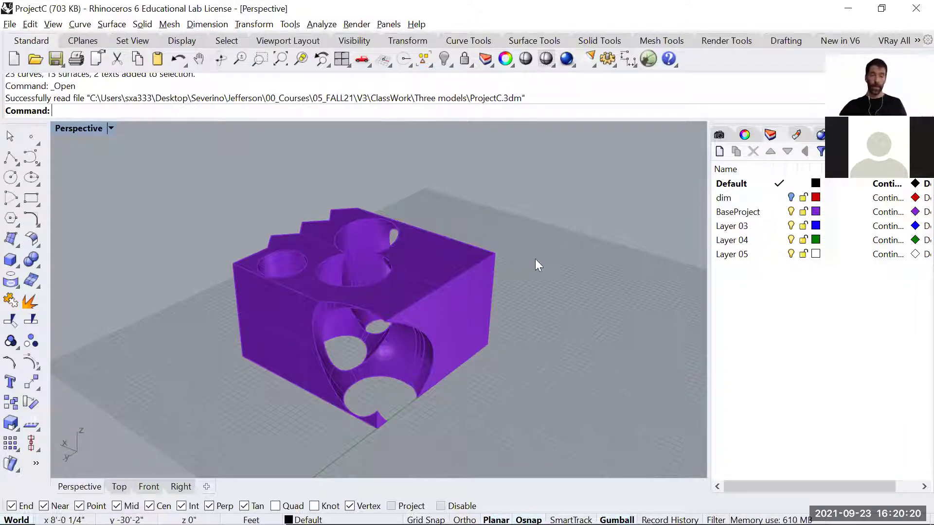
left_click(479, 335)
left_click(493, 396)
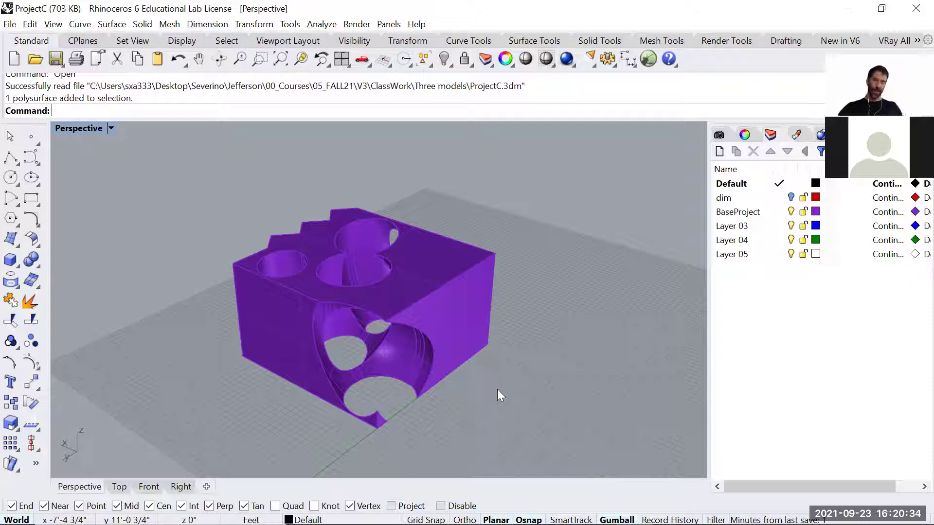
left_click(466, 298)
right_click_drag(550, 368, 388, 383)
left_click(359, 368)
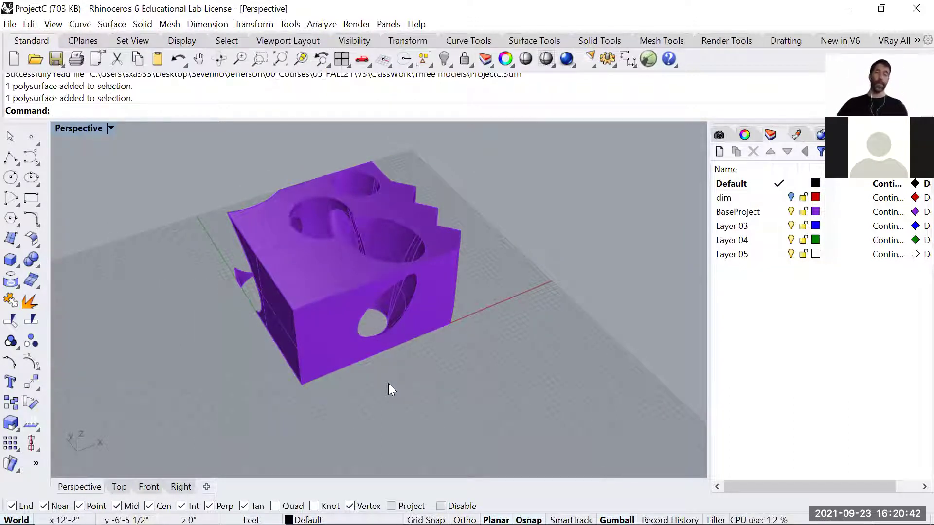
Step: Scale the purple block by a factor of 0.01 from its bottom corner at the origin and fit it in the view
left_click(361, 344)
type("Scale")
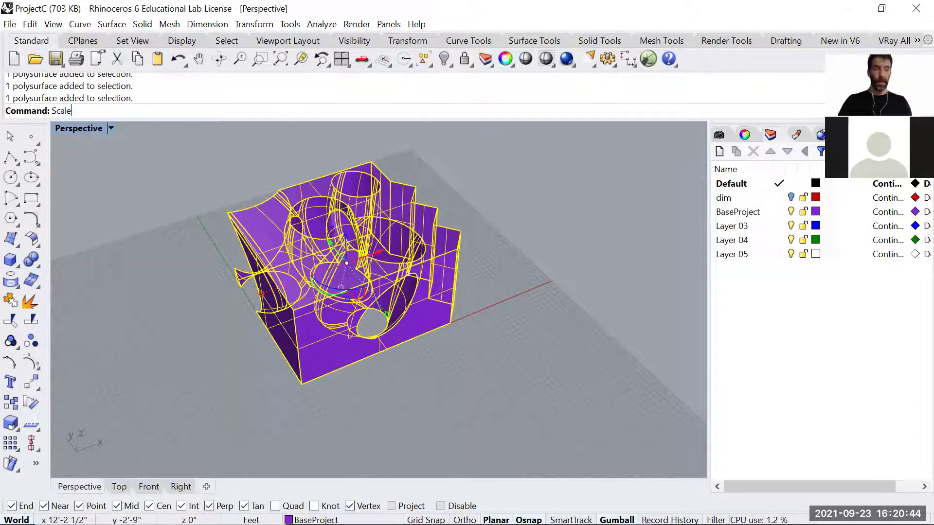
key("Return")
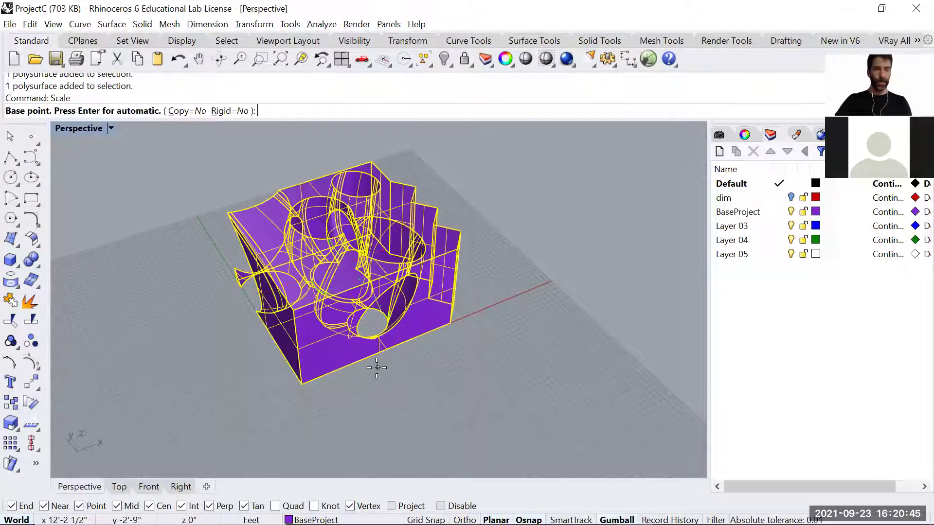
left_click(302, 384)
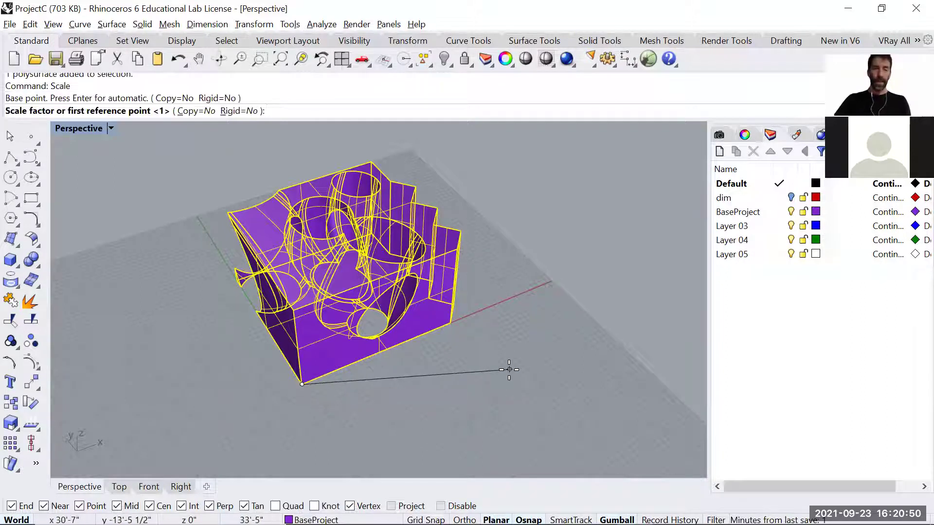
type("0.01")
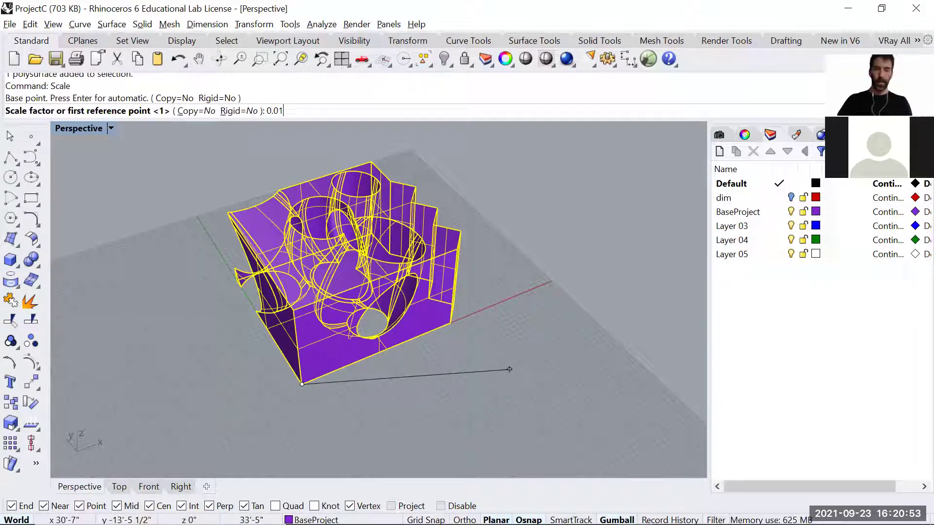
key("Return")
type("z")
key("Return")
type("e")
key("Return")
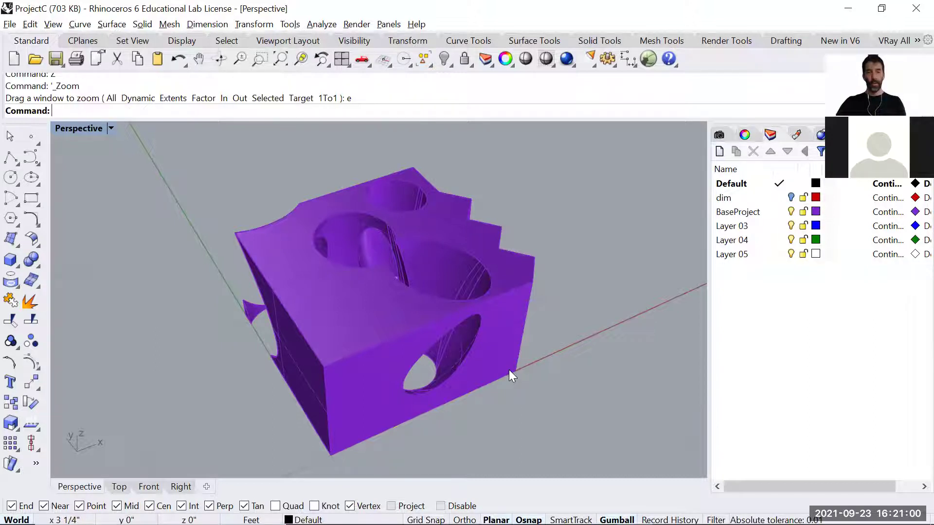
Step: Undo the 0.01 scaling, clear the selection and fit the whole block in the view
key("ctrl+z")
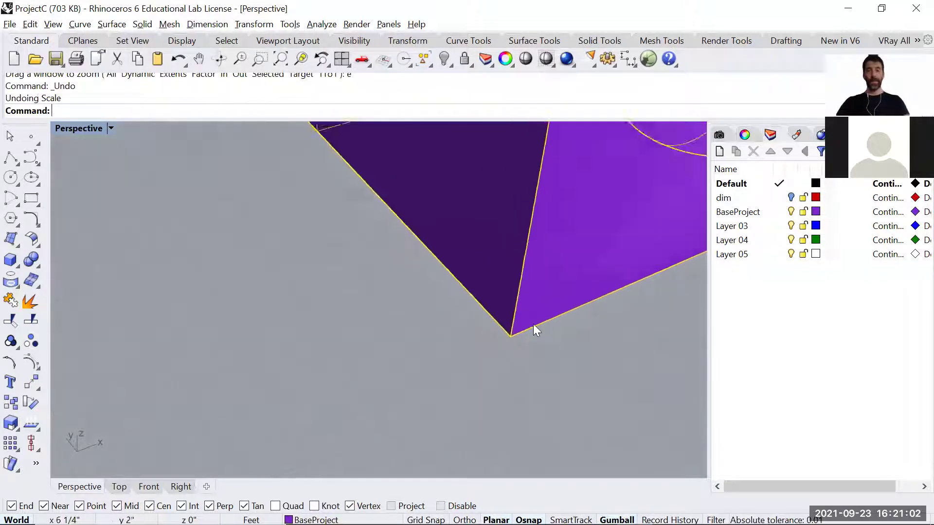
key("Escape")
type("z")
key("Return")
type("e")
key("Return")
Step: Scale the block from its origin corner, using the bottom edge along the X axis as reference with a new length of 6"
type("Scale")
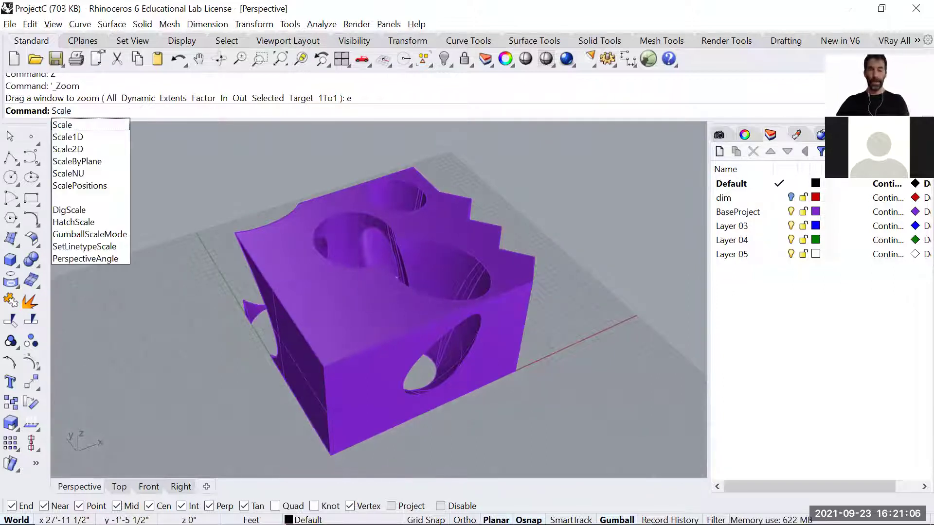
key("Return")
left_click(371, 349)
key("Return")
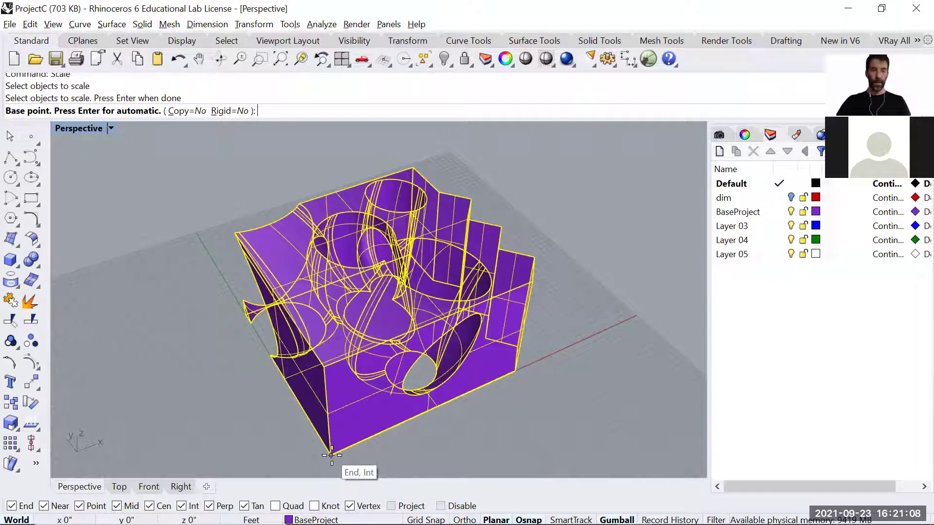
left_click(331, 455)
right_click_drag(511, 384, 531, 317, "shift")
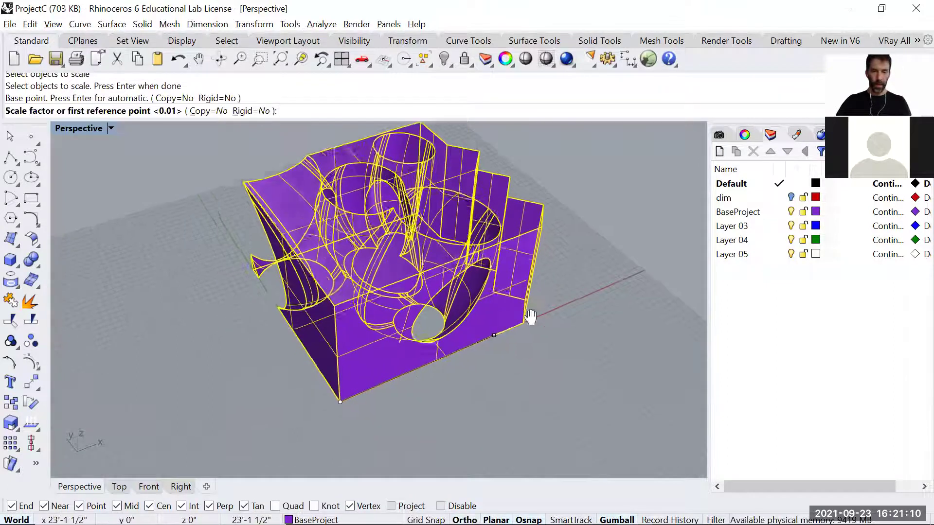
scroll(530, 317, "up", 5)
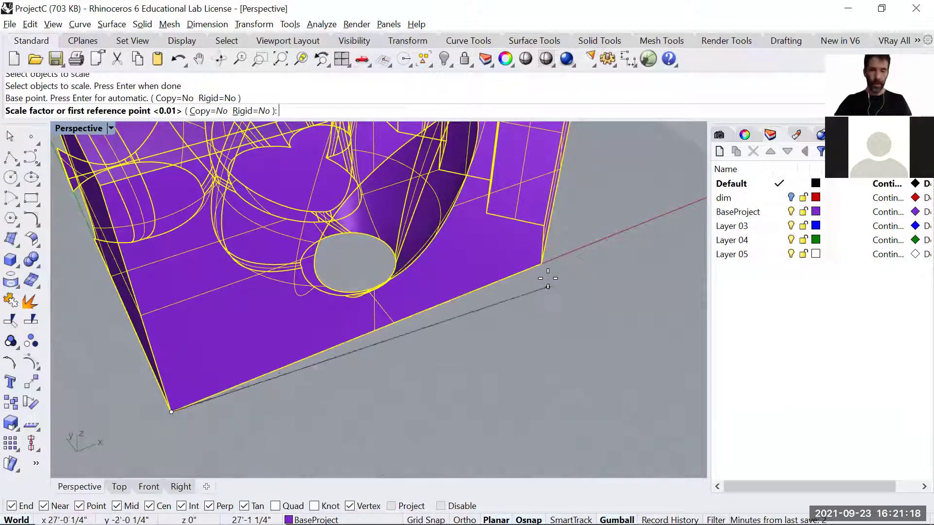
left_click(540, 263)
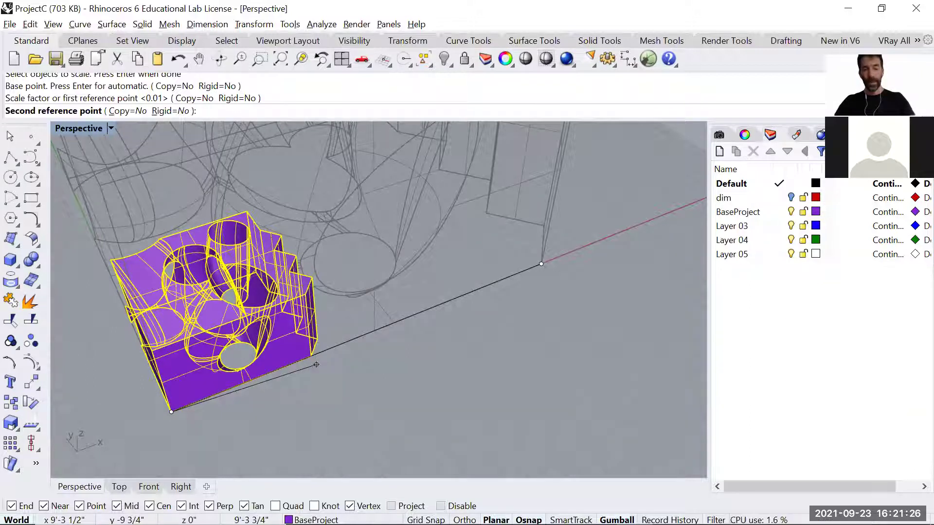
type("6\"")
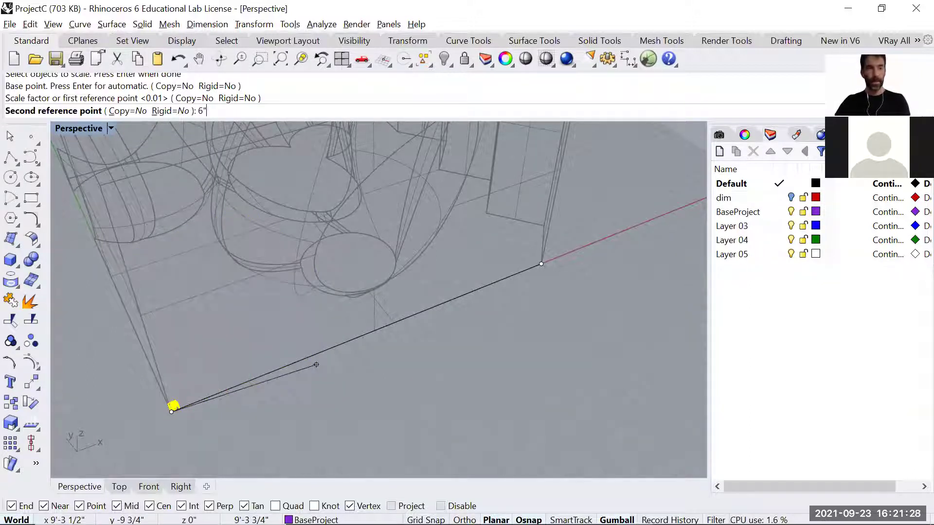
key("Return")
type("z")
key("Return")
type("e")
key("Return")
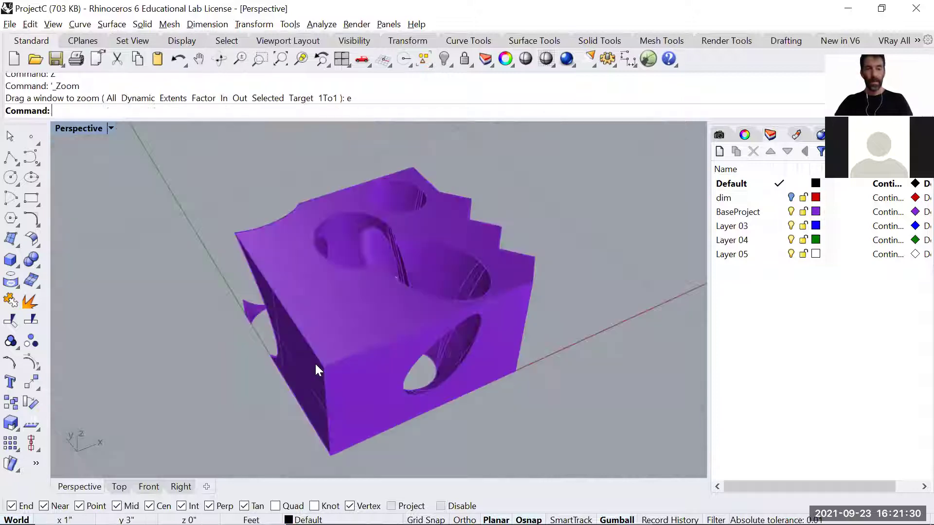
Step: Measure the distance between the two ends of the block's bottom edge along the X axis
type("Distance")
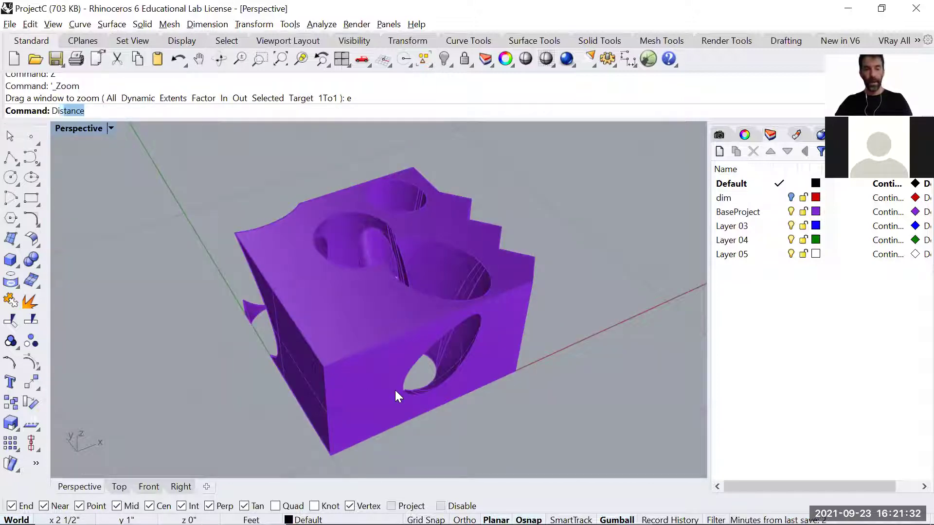
key("Return")
left_click(331, 455)
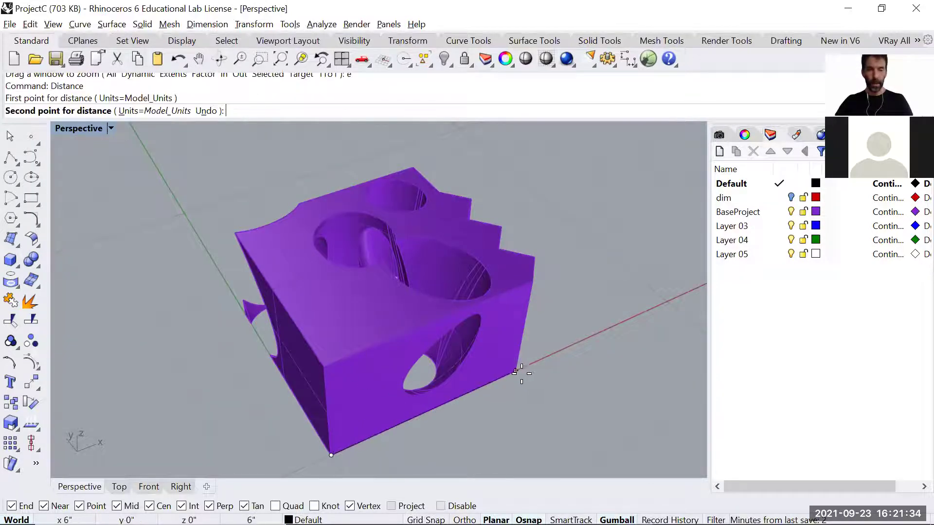
left_click(522, 374)
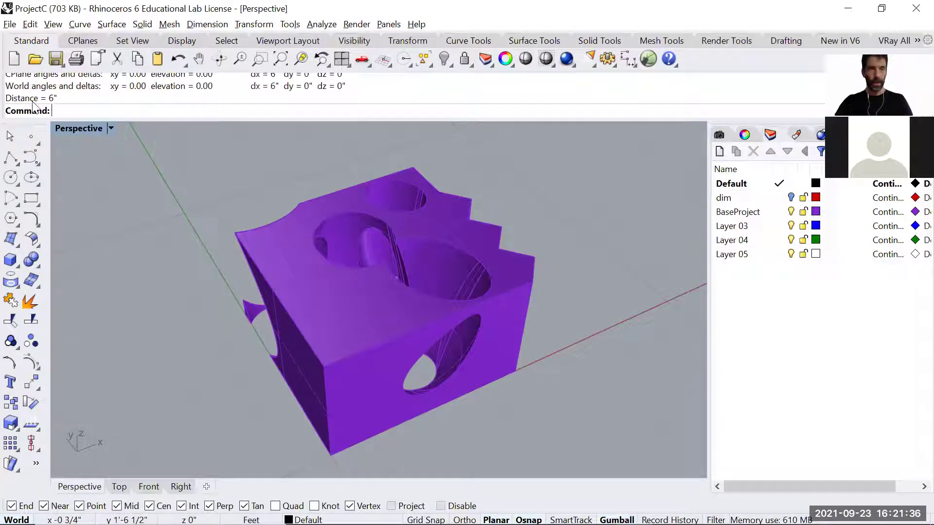
Step: Undo the reference scaling of the block
scroll(470, 236, "down", 5)
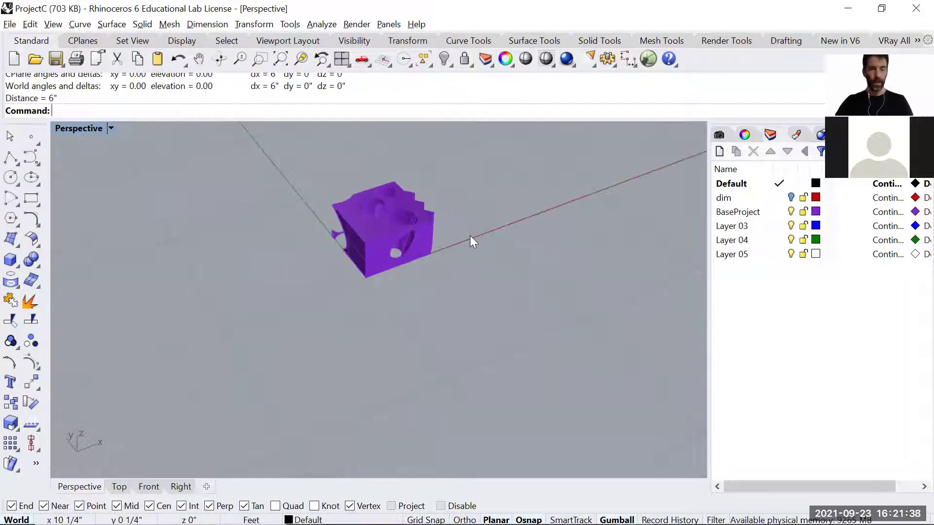
key("ctrl+z")
right_click_drag(488, 239, 326, 357)
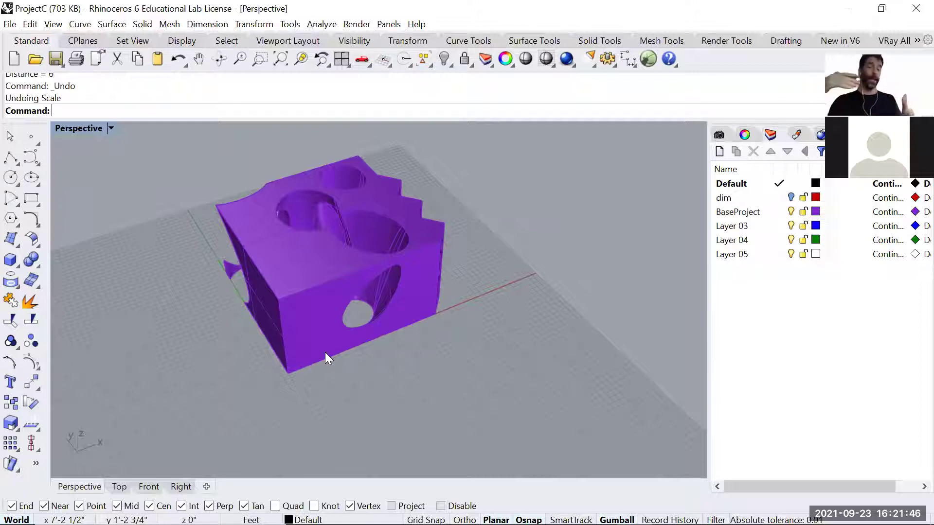
Step: Repeat the reference scaling from the origin corner, resizing the block's bottom edge along the X axis to 6"
type("scale")
key("Return")
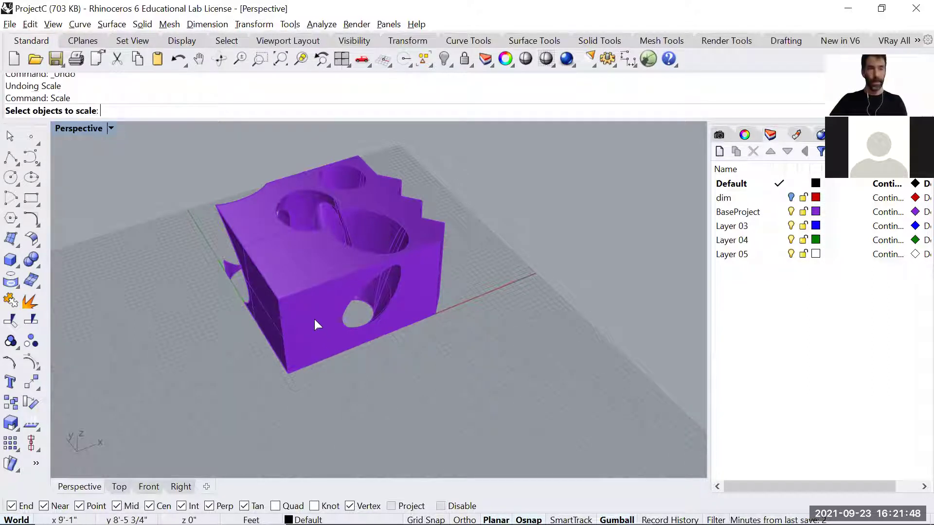
left_click(316, 320)
key("Return")
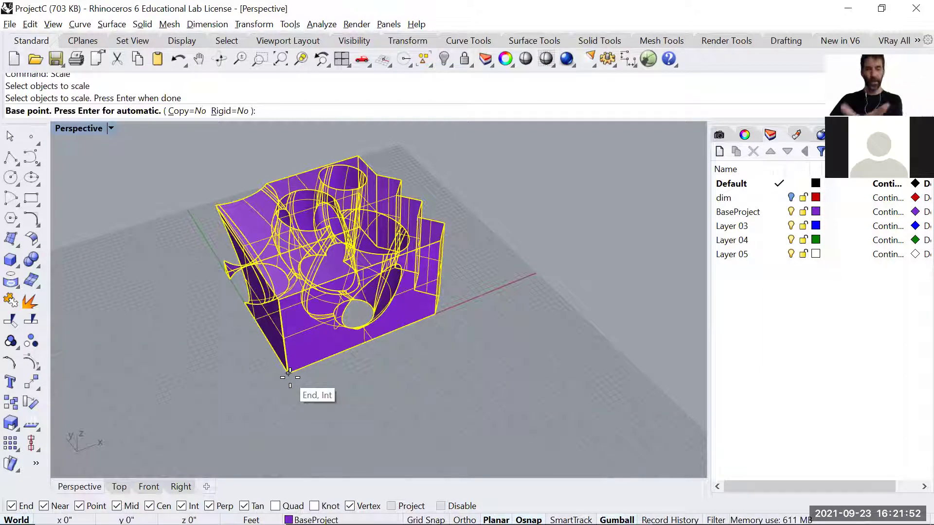
left_click(289, 373)
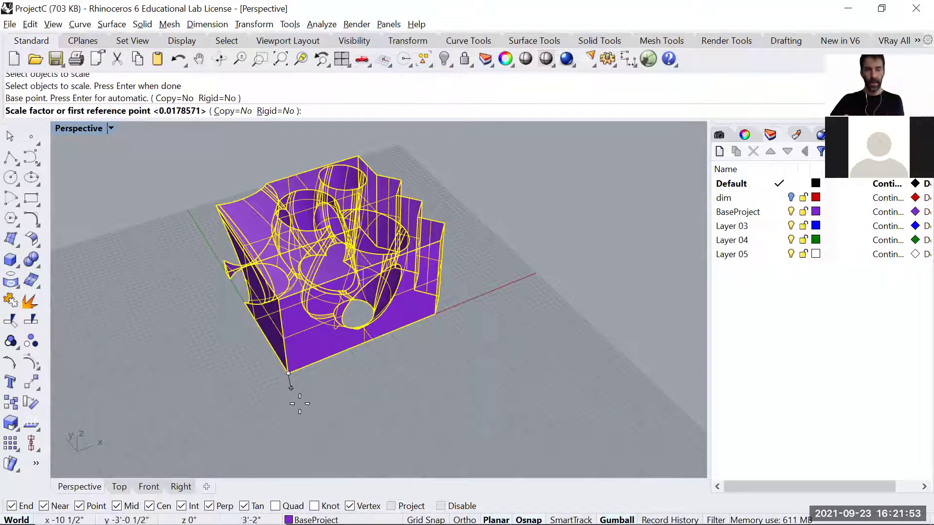
left_click(435, 314)
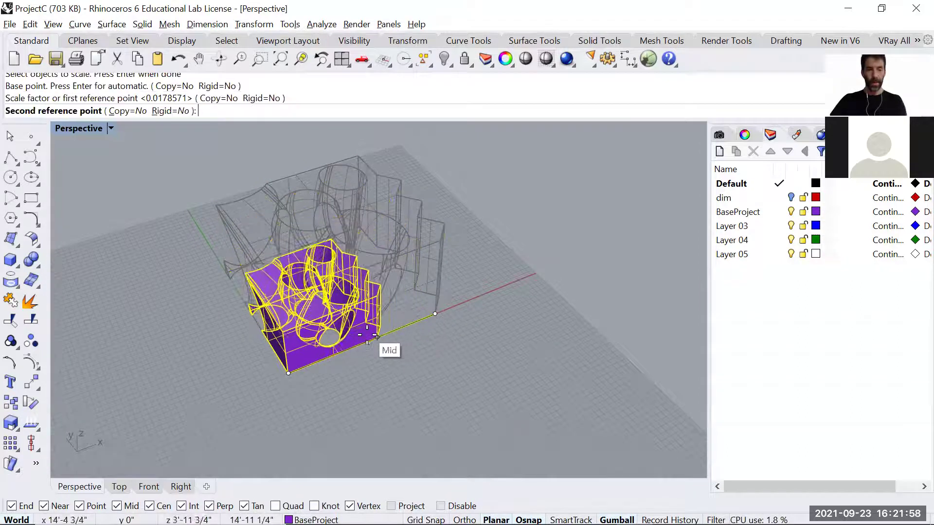
type("6\"")
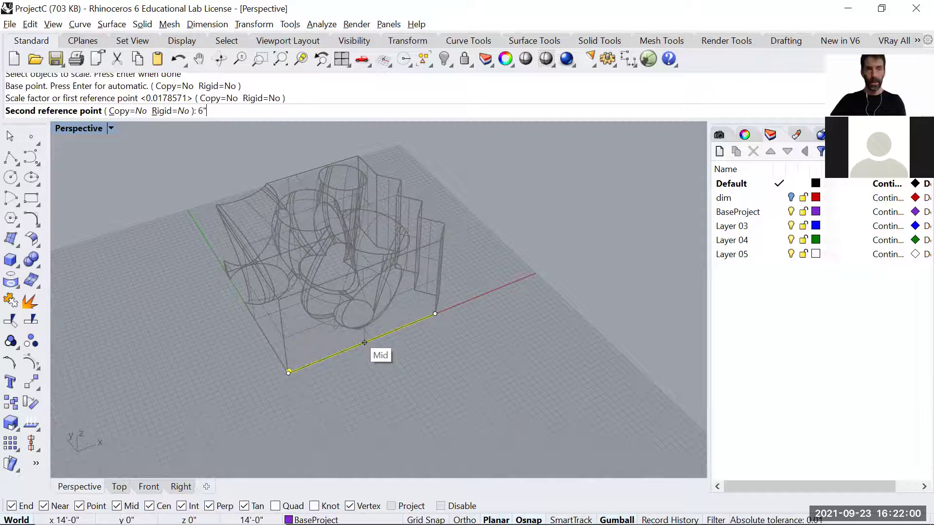
key("Return")
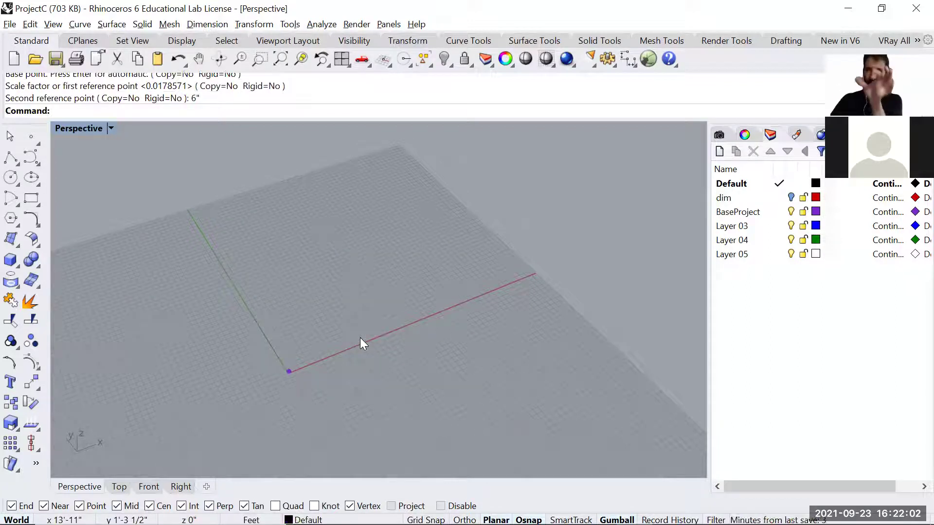
type("z")
key("Return")
type("e")
key("Return")
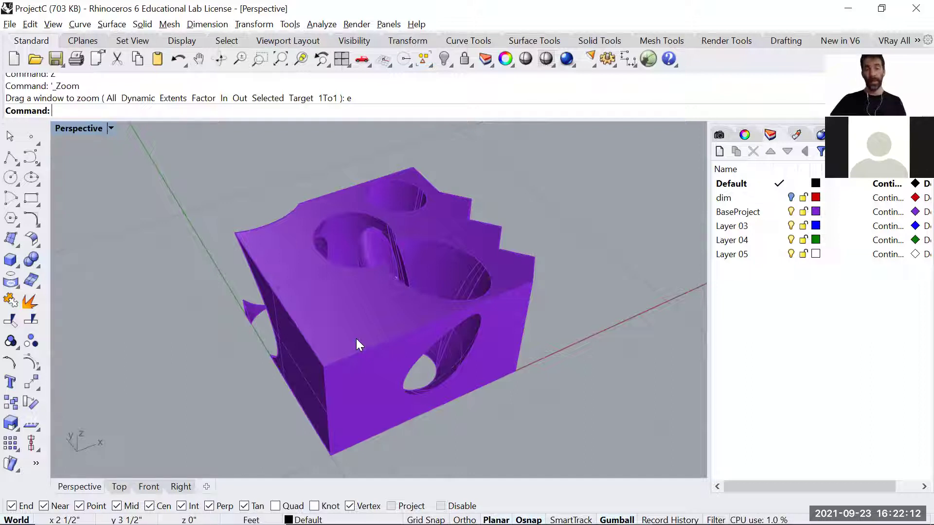
scroll(358, 338, "down", 3)
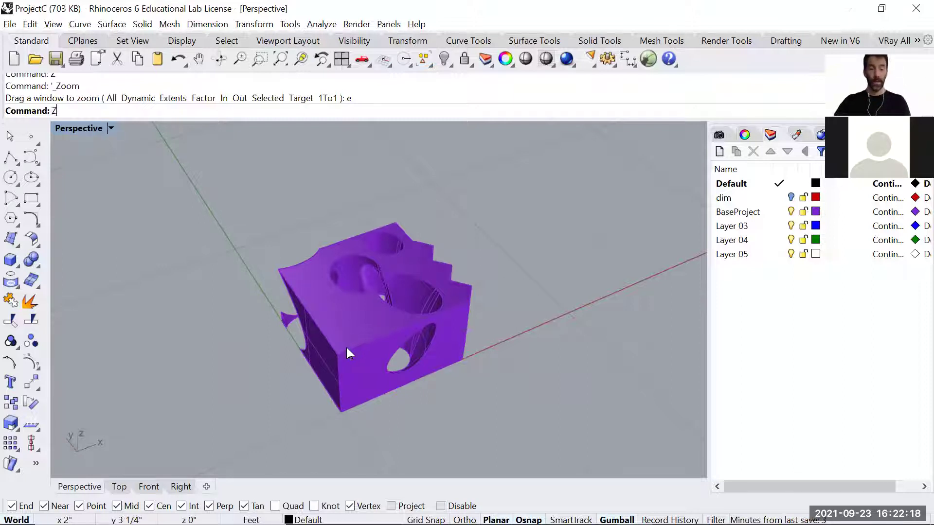
scroll(346, 347, "up", 2)
mouse_move(348, 353)
right_mouse_down()
mouse_move(559, 267)
mouse_move(357, 341)
right_mouse_up()
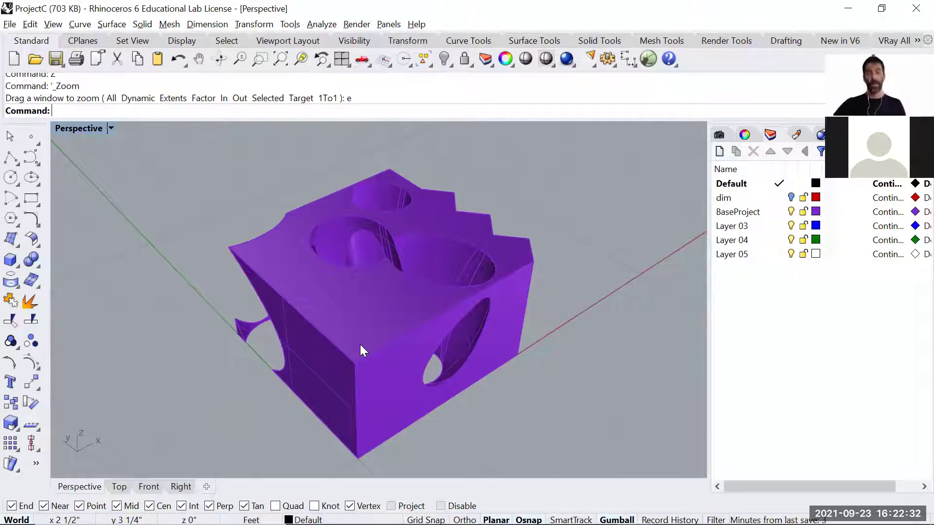
scroll(361, 345, "down", 8)
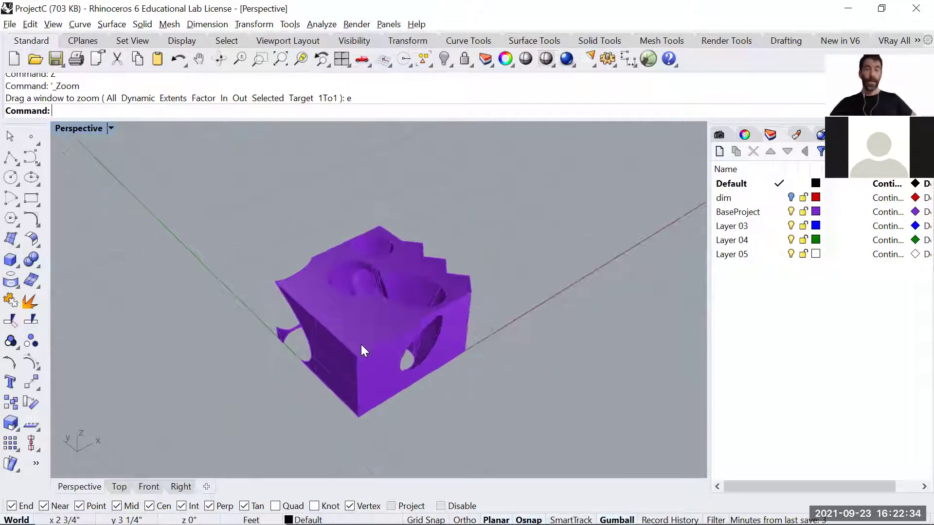
scroll(365, 374, "up", 5)
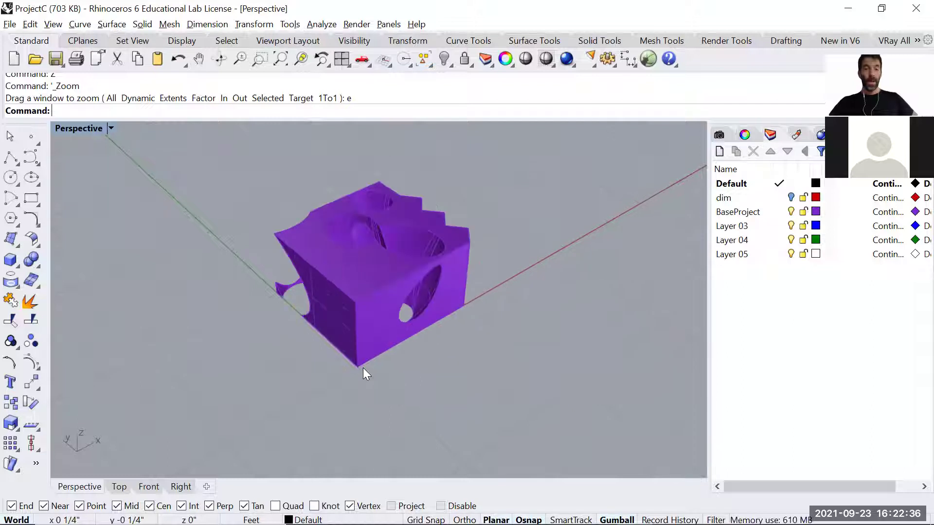
left_click(364, 320)
left_click(493, 399)
right_click_drag(463, 325, 344, 360)
left_click(344, 360)
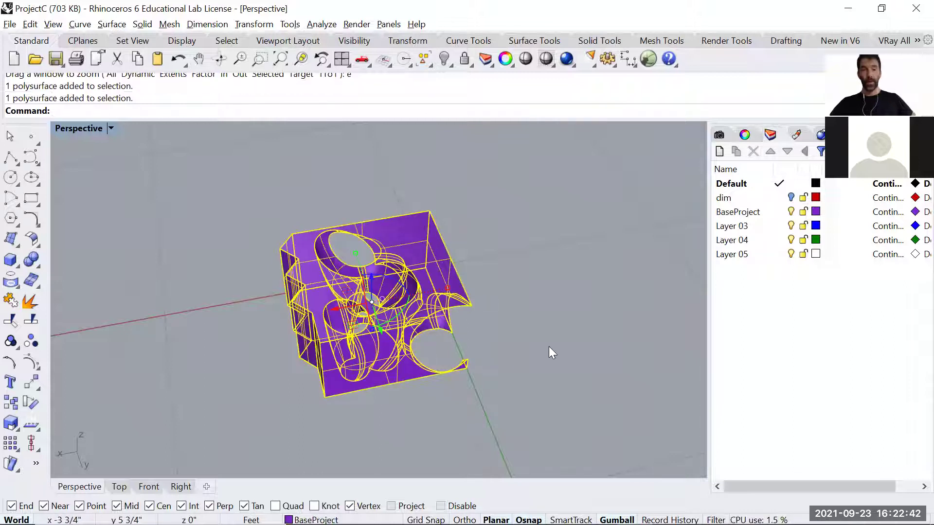
type("Mesh")
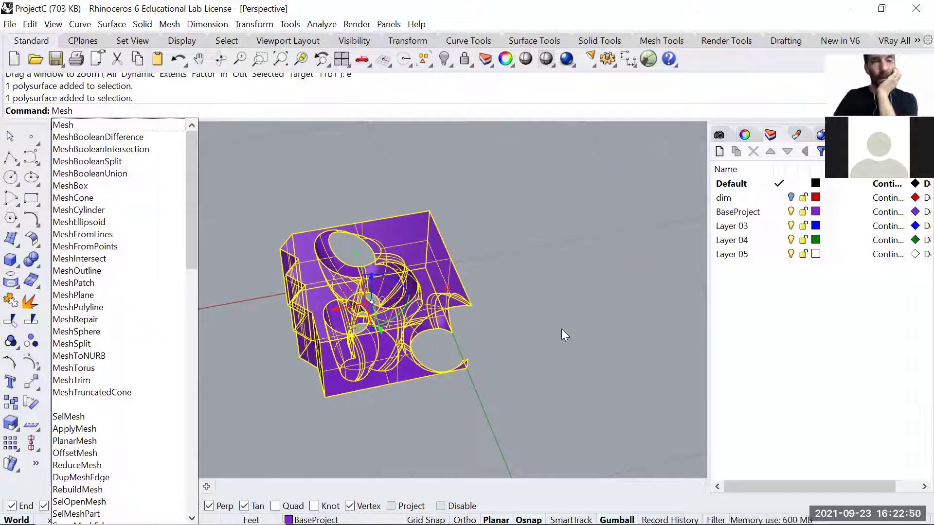
key("Escape")
key("Escape")
Step: Select the carved block and check its object type in the properties
scroll(367, 314, "up", 5)
right_click_drag(367, 314, 433, 348)
left_click(433, 348)
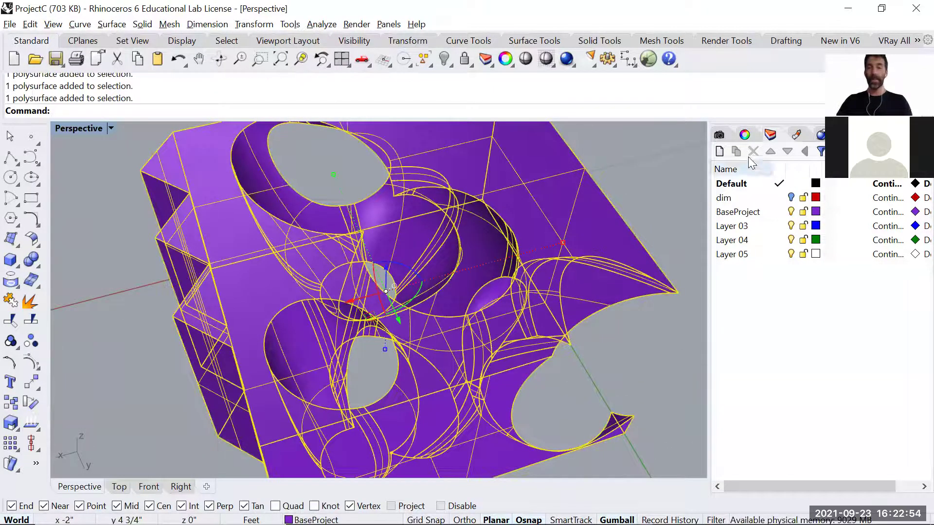
left_click(768, 139)
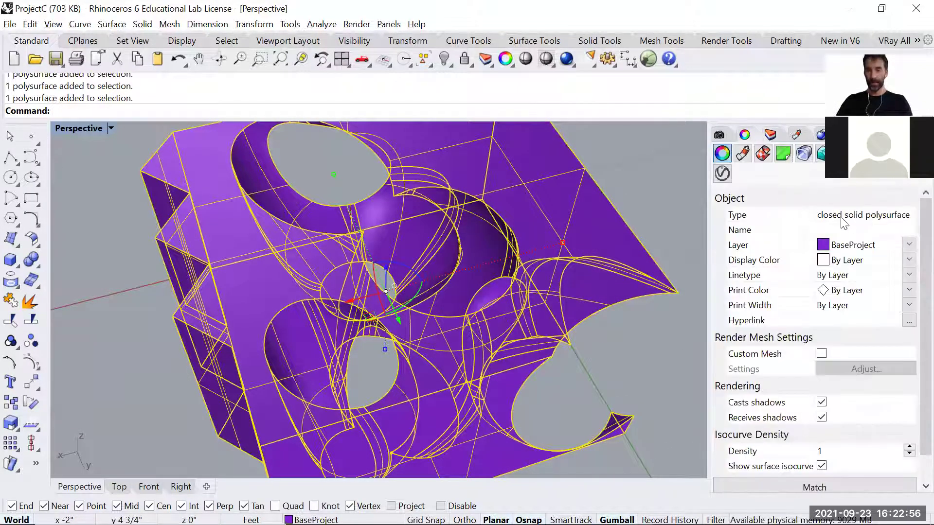
Step: Start the Mesh command on the selected block and switch the polygon mesh options to simple controls
scroll(425, 257, "down", 5)
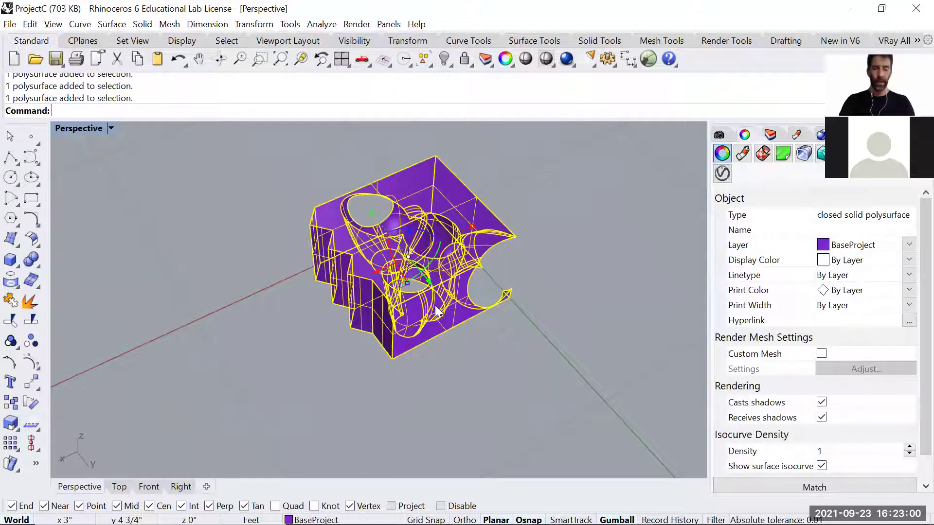
type("esh")
key("BackSpace")
key("BackSpace")
key("BackSpace")
key("BackSpace")
type("Mesh")
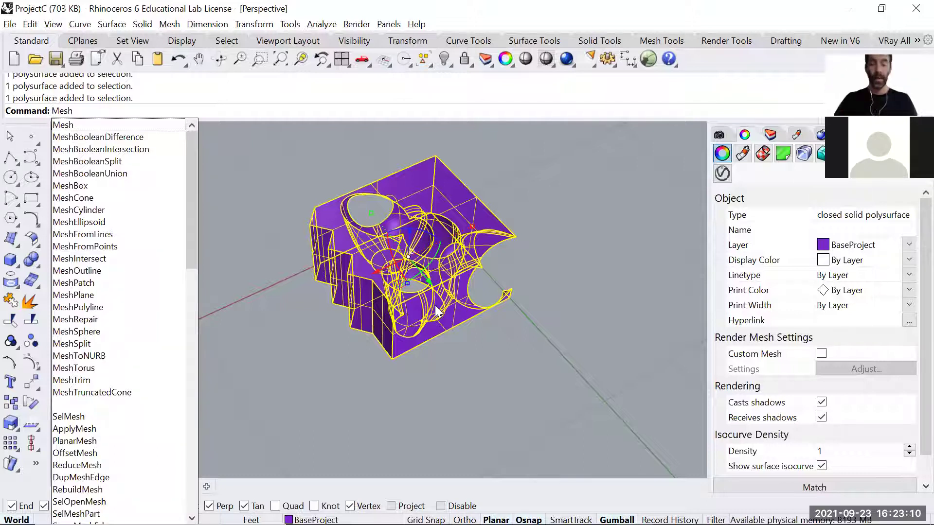
key("Return")
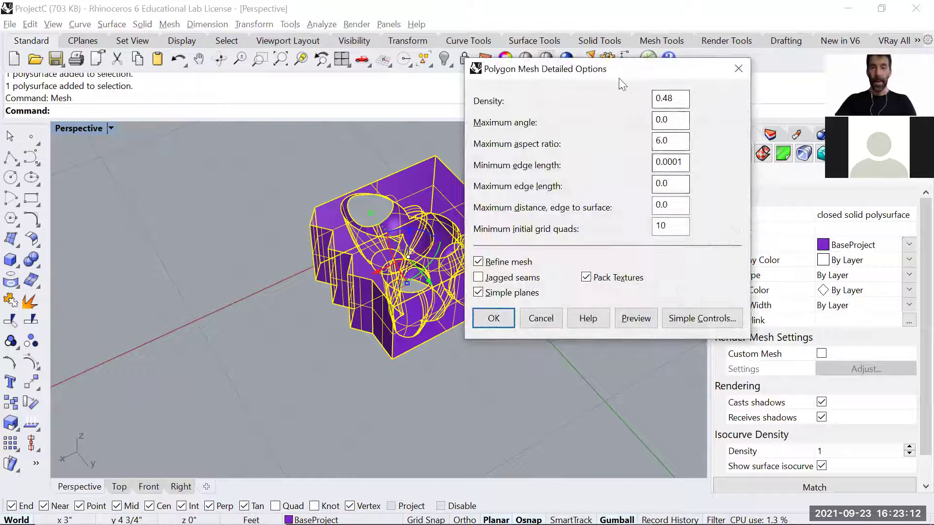
left_click_drag(617, 72, 680, 53)
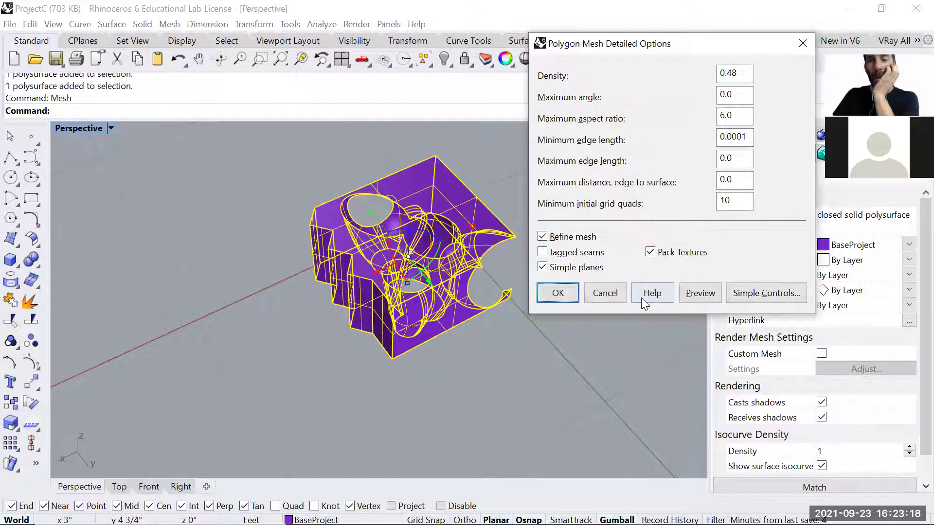
left_click(753, 298)
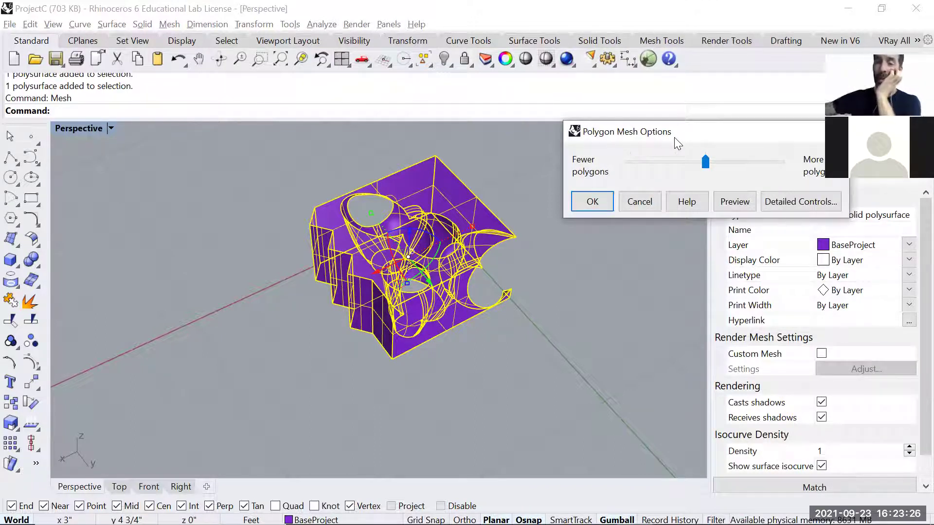
Step: Set the polygon density to the middle of its range and create the mesh from the block
left_click_drag(706, 162, 774, 169)
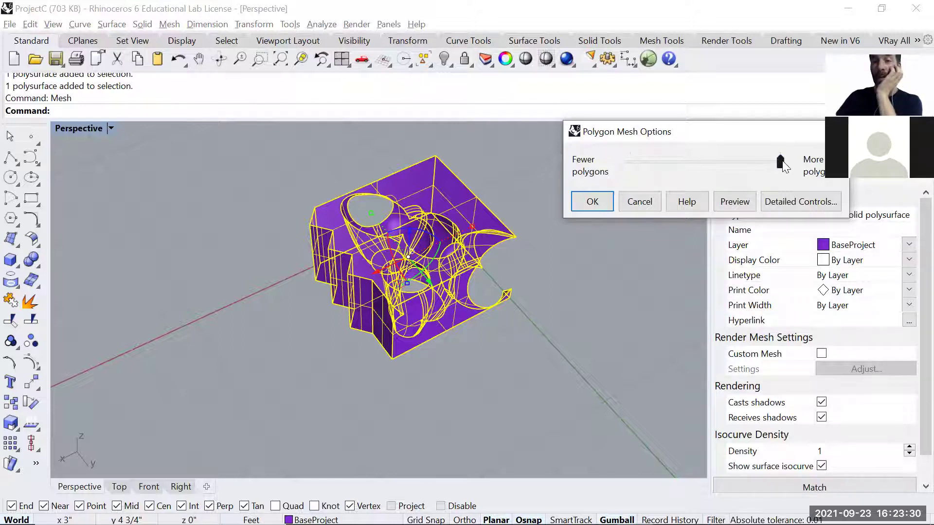
left_click_drag(781, 163, 578, 168)
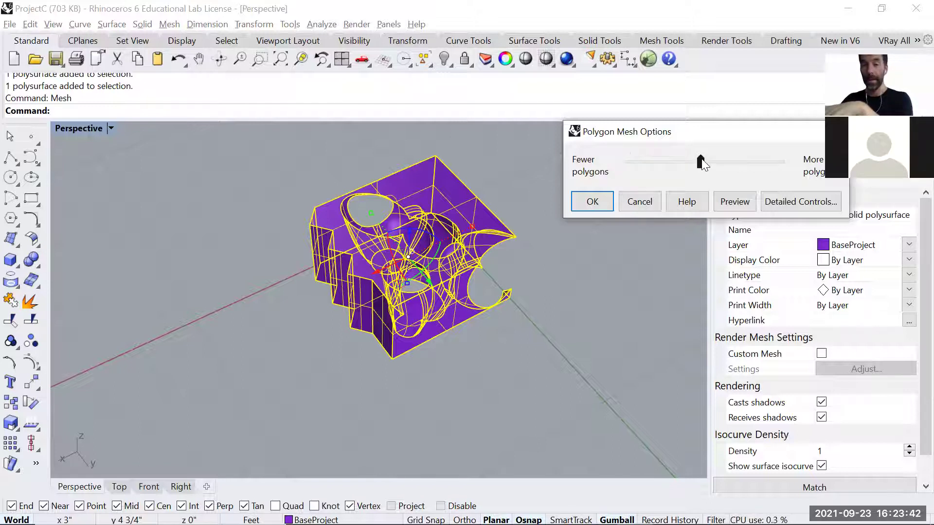
mouse_move(703, 161)
left_mouse_down()
mouse_move(798, 162)
mouse_move(702, 166)
left_mouse_up()
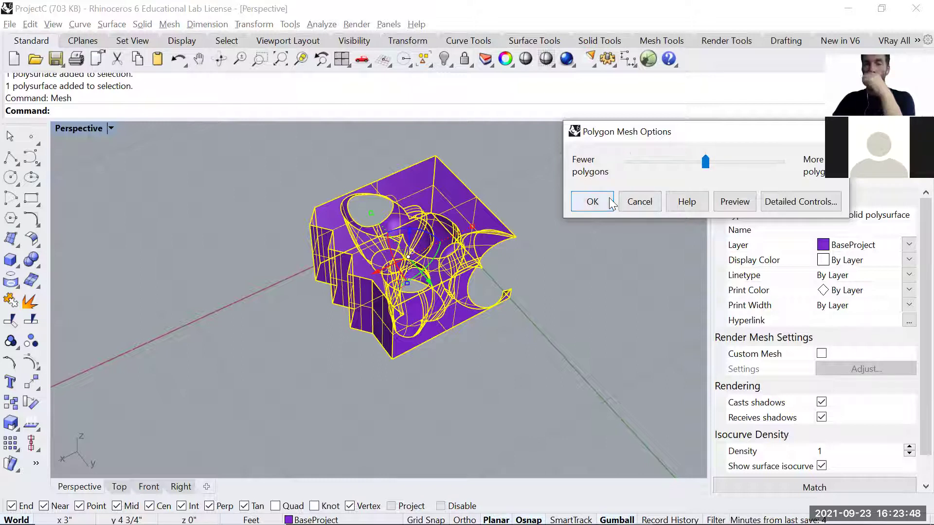
left_click(592, 202)
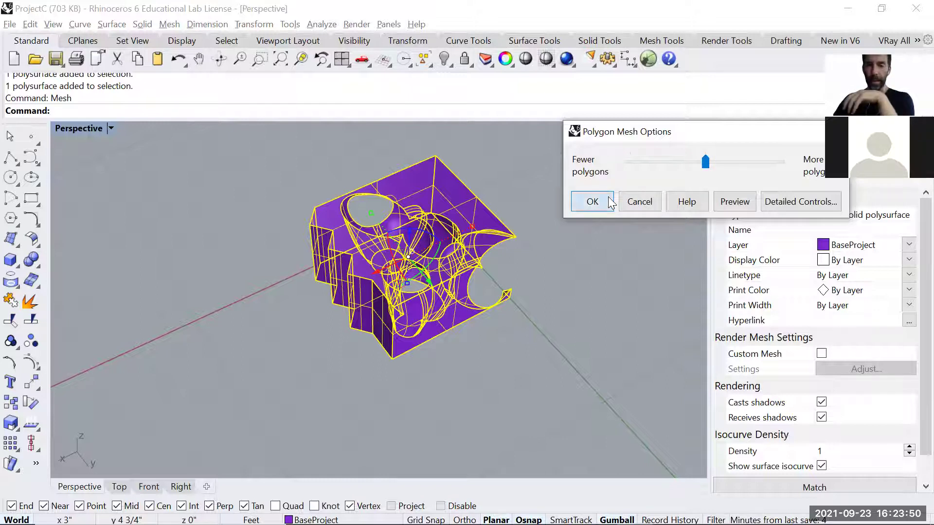
Step: Move the original solid block along the X axis, clear of the new mesh, and deselect it
scroll(535, 282, "down", 5)
left_click_drag(488, 289, 391, 339)
key("alt")
left_click(507, 336)
Step: Zoom to the new mesh and examine its facets up close around the carved openings
scroll(506, 265, "up", 10)
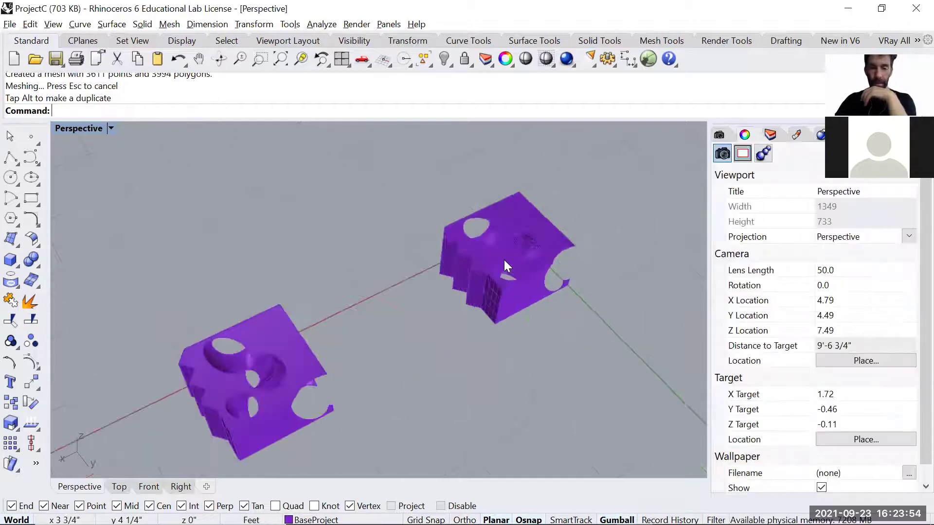
left_click(551, 275)
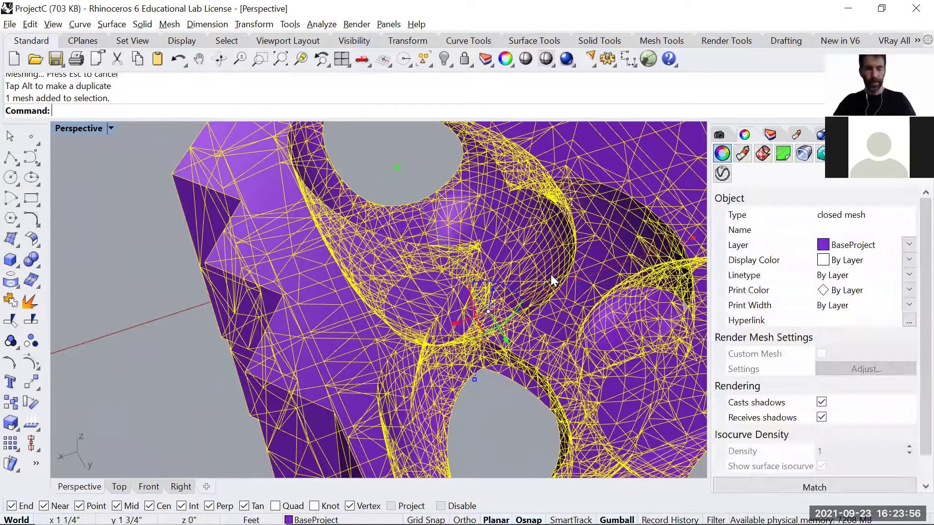
type("z")
key("Return")
type("s")
key("Return")
key("Escape")
scroll(365, 275, "up", 8)
scroll(372, 280, "up", 8)
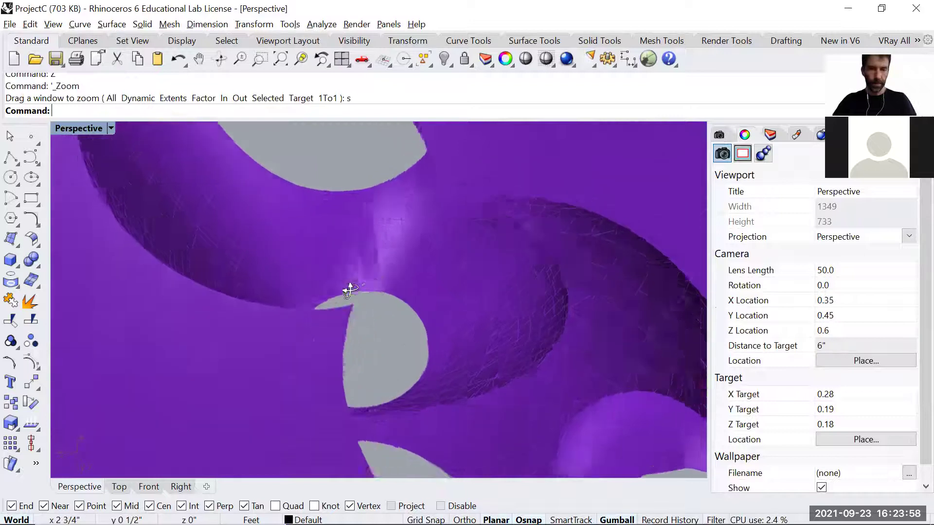
mouse_move(297, 287)
right_mouse_down()
mouse_move(344, 314)
mouse_move(291, 295)
mouse_move(340, 229)
mouse_move(301, 284)
right_mouse_up()
scroll(293, 313, "down", 5)
scroll(214, 319, "up", 6)
right_click_drag(242, 310, 258, 299)
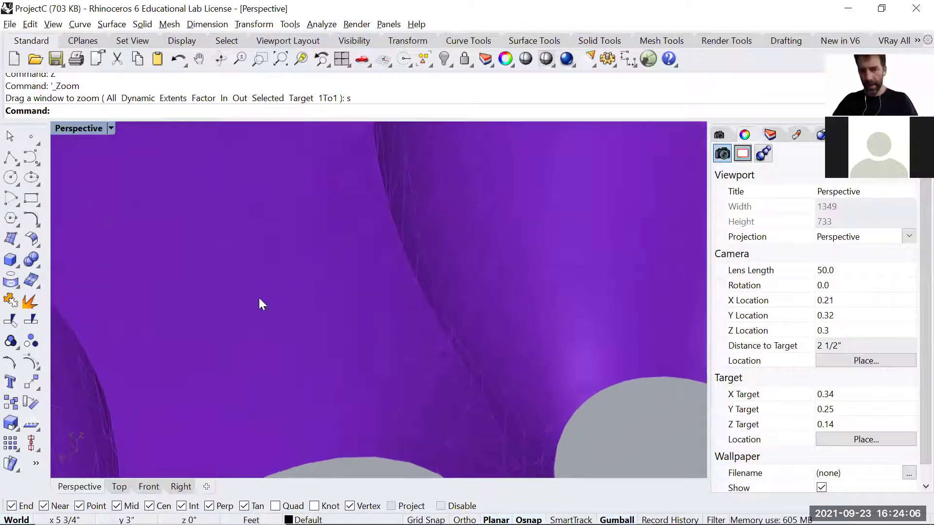
Step: View the whole mesh from the side and check its object type in the properties
scroll(454, 314, "down", 4)
right_click_drag(452, 307, 480, 326)
scroll(480, 326, "down", 4)
right_click_drag(386, 350, 496, 302)
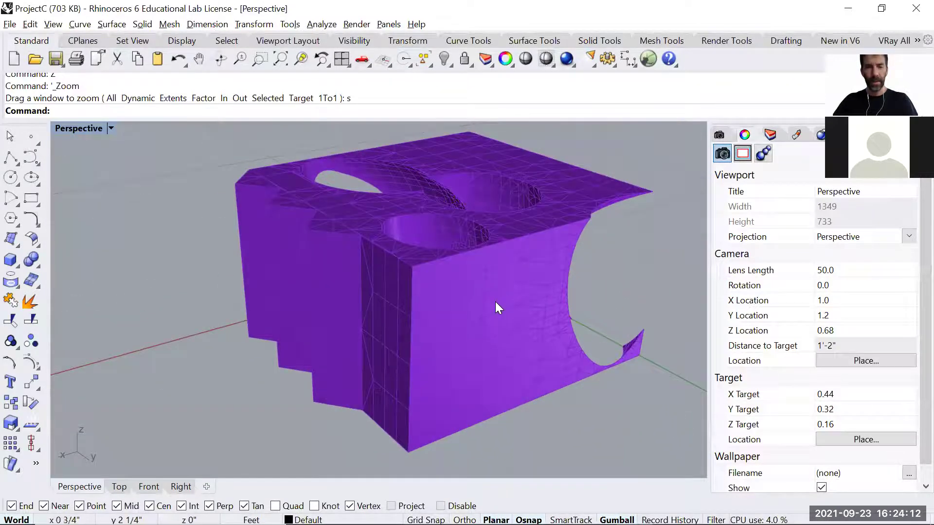
left_click(496, 303)
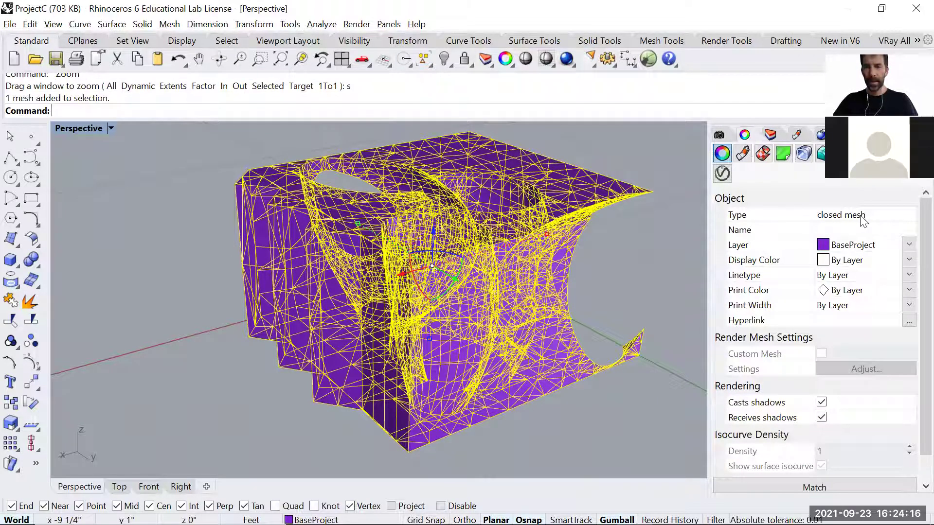
key("Escape")
Step: Create a second mesh from the solid block with the polygon density set near the maximum
right_click_drag(501, 294, 447, 255)
key("Home")
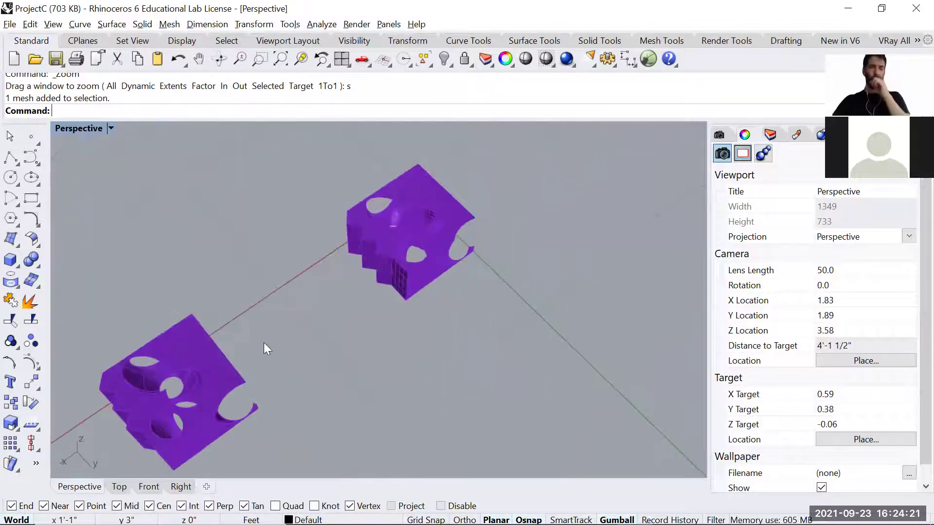
left_click(203, 364)
type("Mesh")
key("Return")
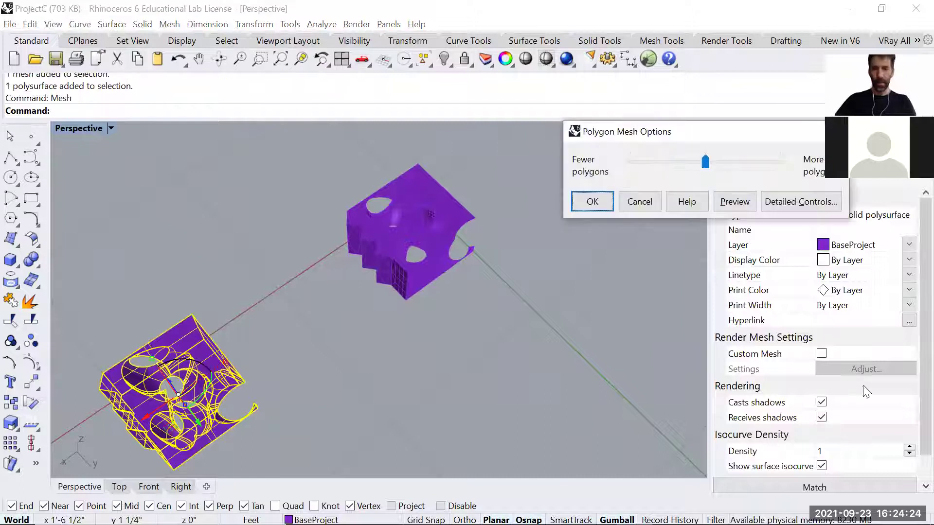
left_click_drag(705, 162, 783, 170)
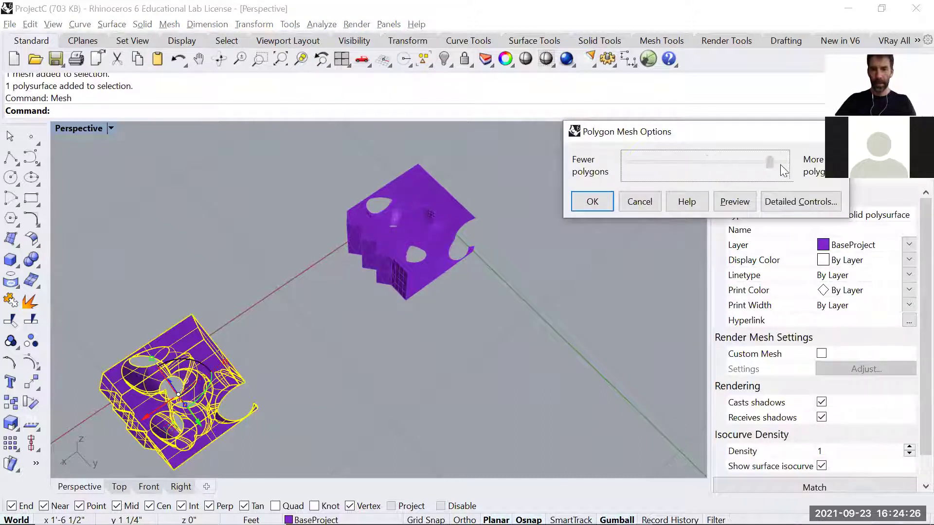
left_click(590, 200)
Step: Move the solid block further along the X axis, away from the dense mesh, and deselect it
scroll(224, 346, "down", 3)
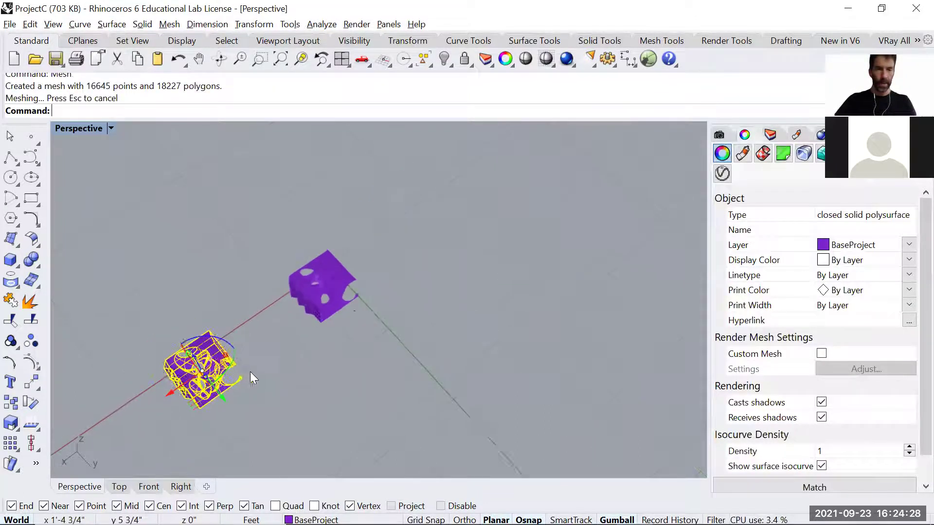
right_click_drag(250, 372, 362, 276, "shift")
left_click_drag(322, 291, 222, 353)
key("alt")
key("Escape")
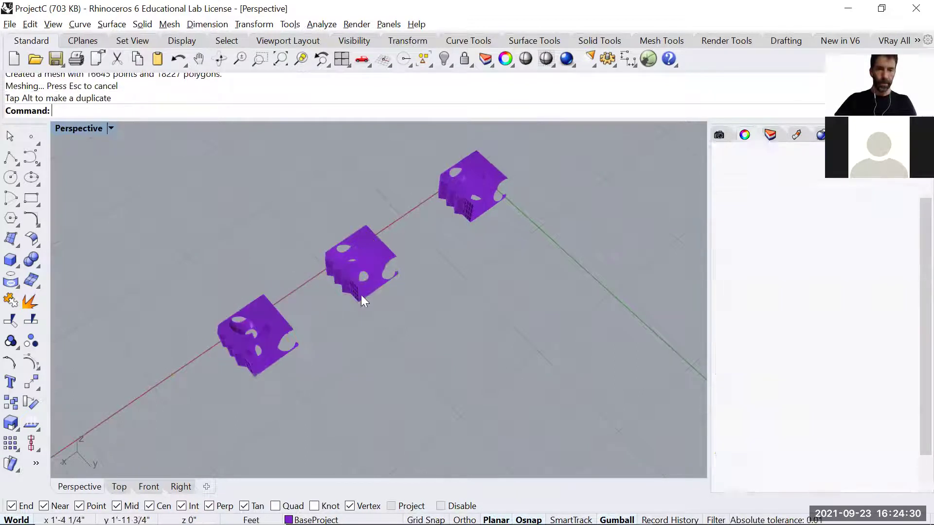
Step: Examine the fine facets of the dense mesh inside the curved cutouts
scroll(503, 316, "up", 10)
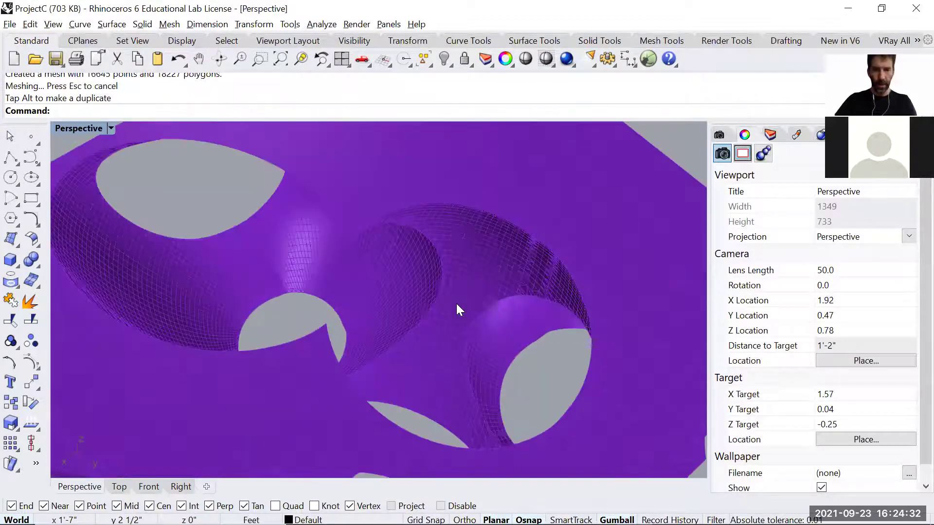
scroll(503, 301, "up", 6)
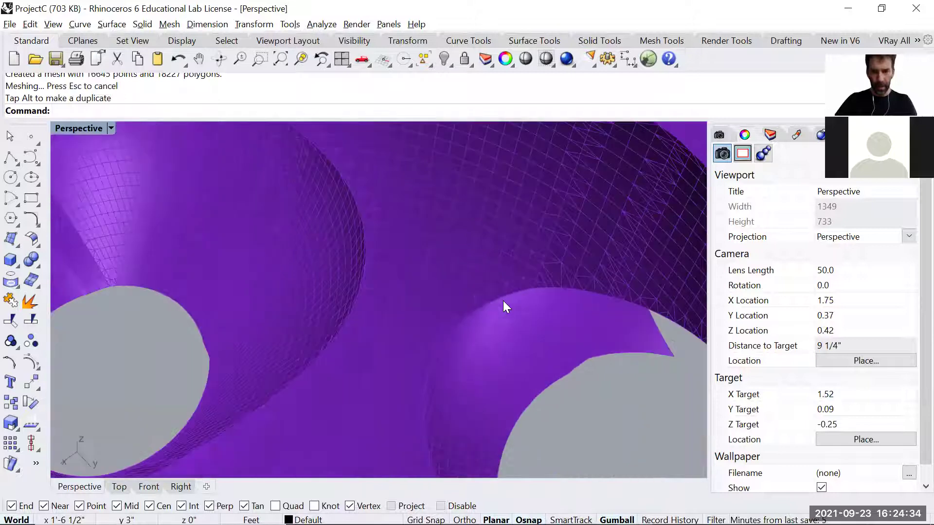
scroll(482, 304, "down", 1)
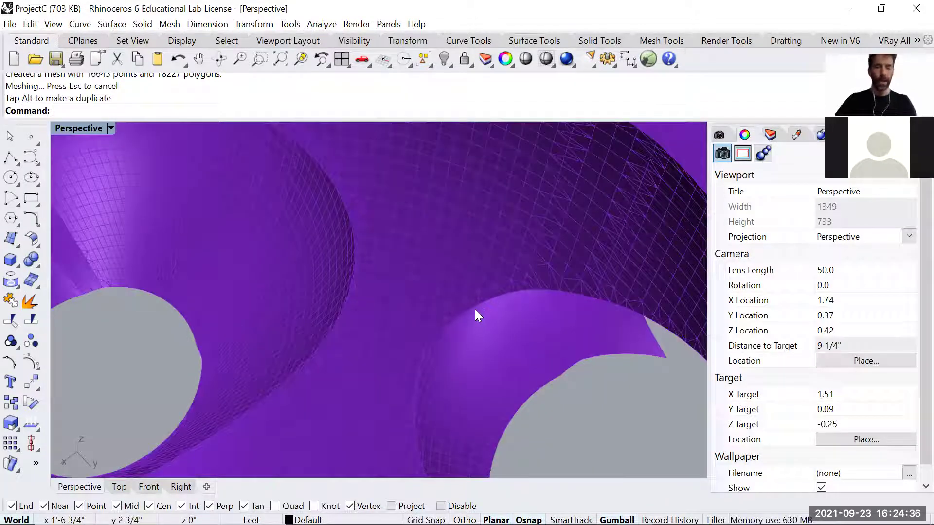
scroll(416, 290, "down", 6)
scroll(459, 297, "down", 8)
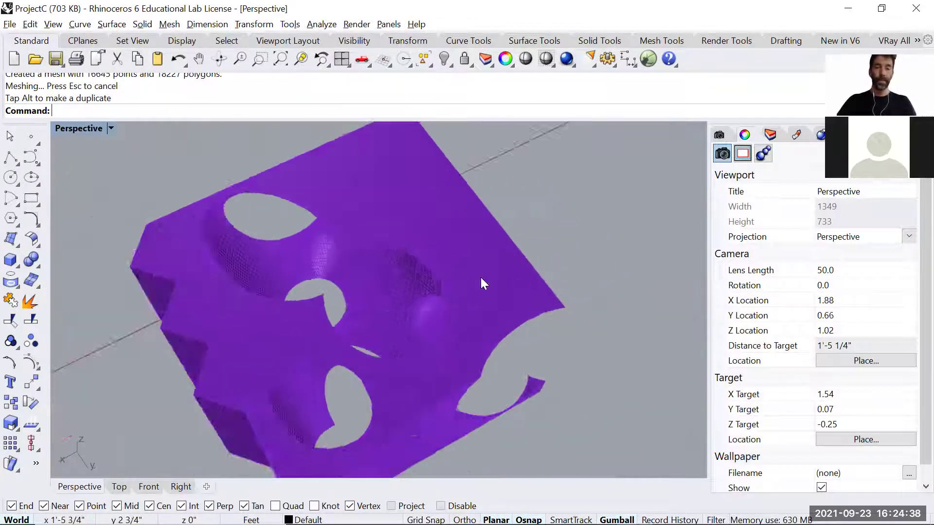
Step: Move the first mesh along the X axis next to the denser mesh and compare their facets
left_click(607, 211)
left_click_drag(607, 211, 435, 262)
left_click(480, 365)
scroll(458, 281, "up", 6)
right_click_drag(458, 281, 439, 333)
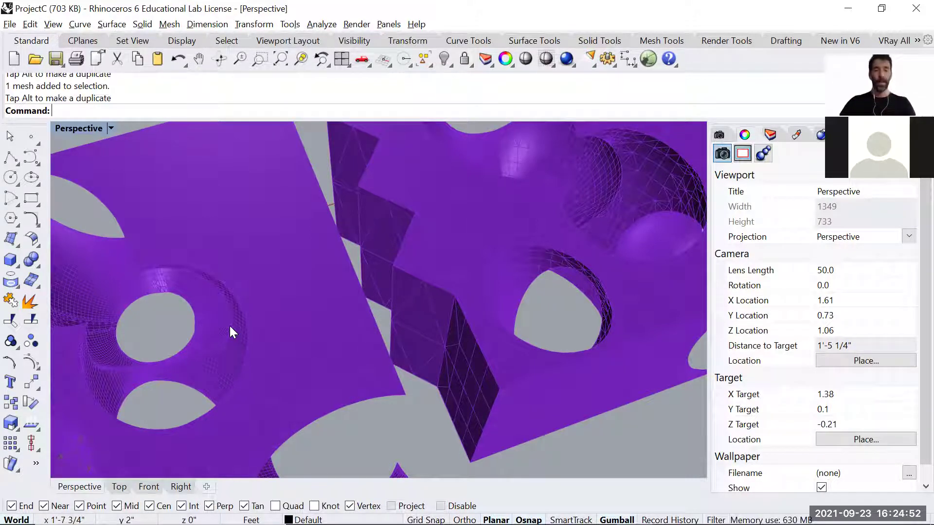
Step: Create a third mesh from the solid block with the polygon density set near the minimum
scroll(229, 326, "down", 5)
right_click_drag(230, 326, 234, 335)
right_click_drag(380, 284, 462, 262, "shift")
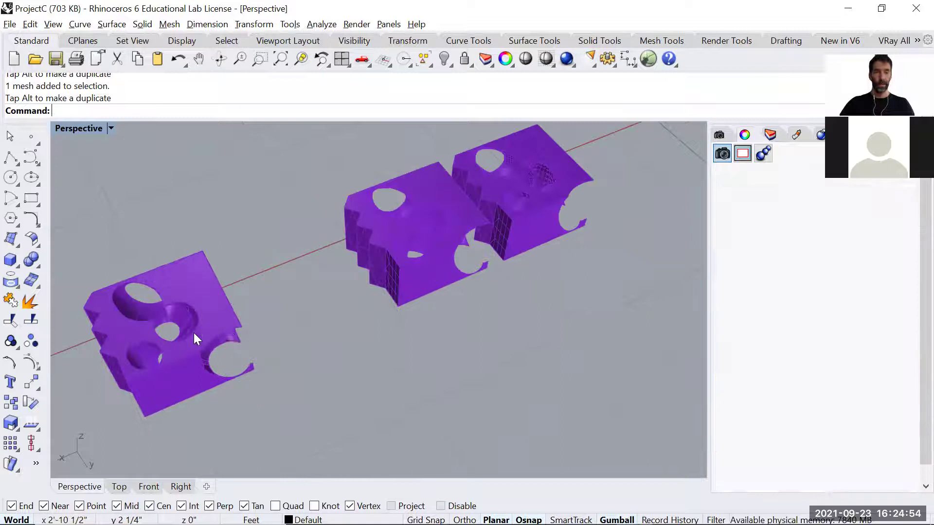
left_click(196, 334)
type("Mesh")
key("Return")
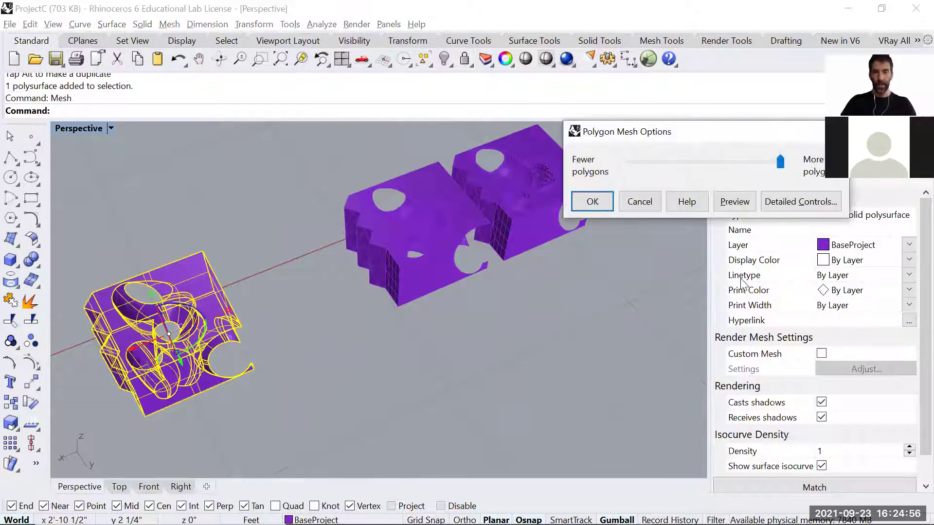
left_click_drag(779, 163, 630, 163)
left_click(592, 201)
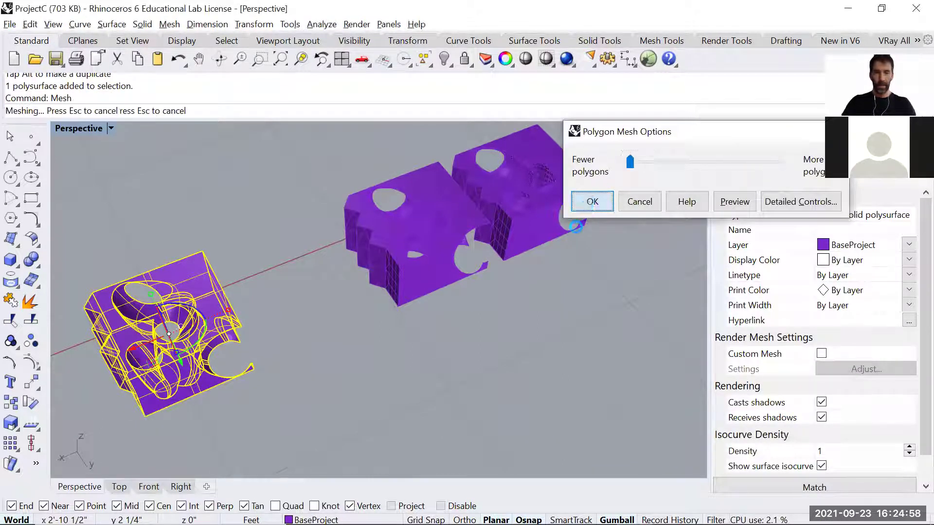
Step: Separate the low-polygon mesh from the solid block, place it beside the other meshes, and inspect its coarse facets
scroll(300, 350, "down", 3)
left_click_drag(309, 316, 404, 328)
left_click(345, 294)
scroll(378, 255, "up", 5)
scroll(293, 290, "up", 5)
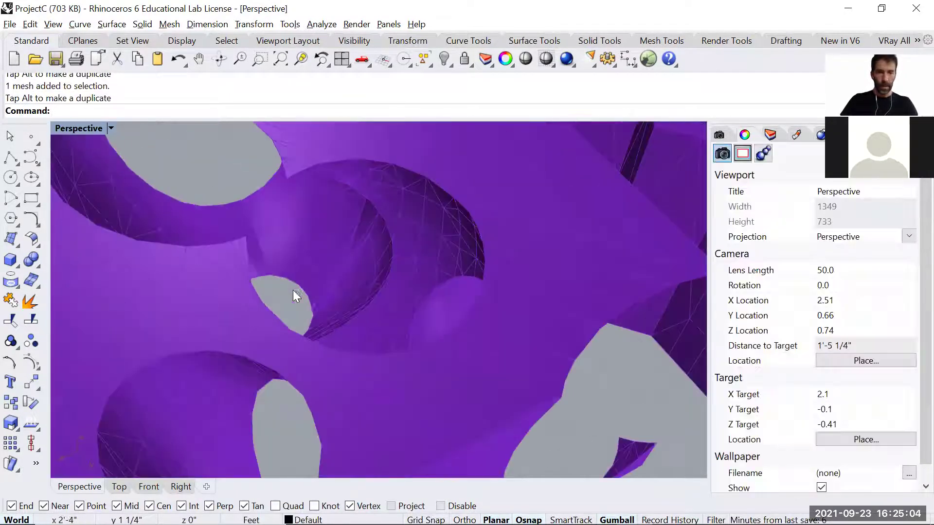
Step: Examine the coarse facets inside the low-polygon mesh's cutouts and compare them with the other meshes
scroll(487, 253, "down", 1)
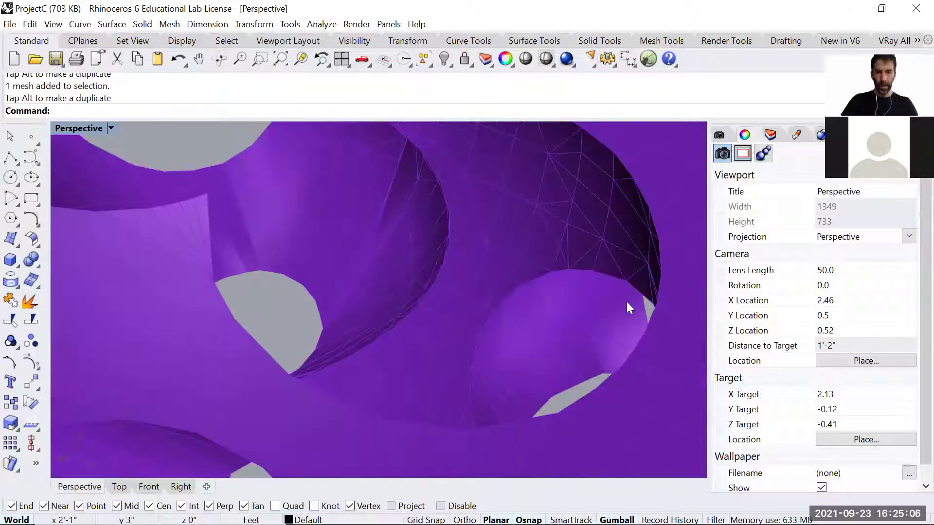
scroll(628, 303, "up", 2)
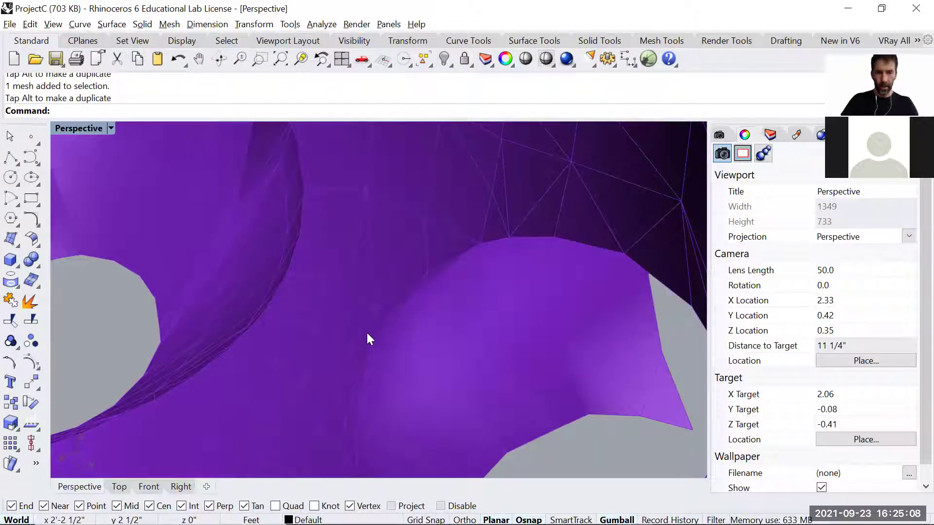
scroll(361, 356, "down", 6)
scroll(368, 354, "up", 2)
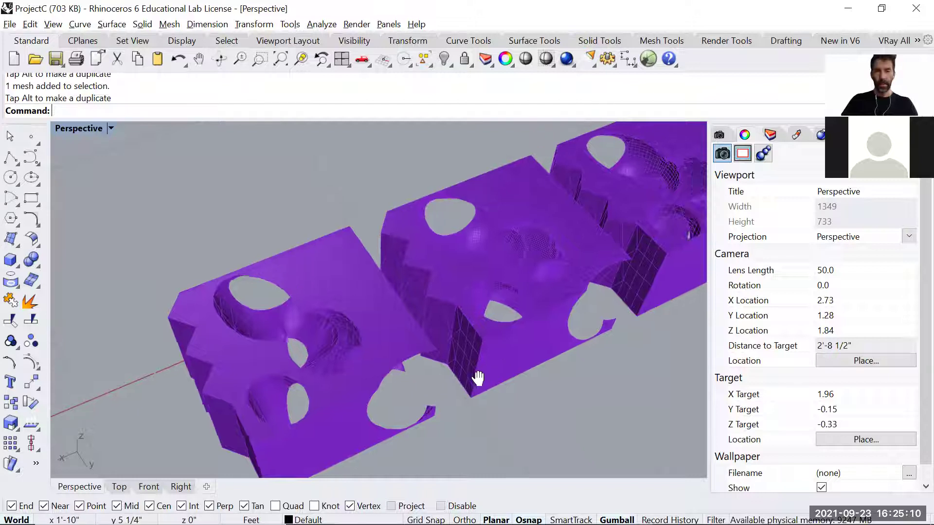
right_click_drag(478, 377, 486, 279, "shift")
scroll(539, 196, "up", 5)
scroll(539, 188, "down", 5)
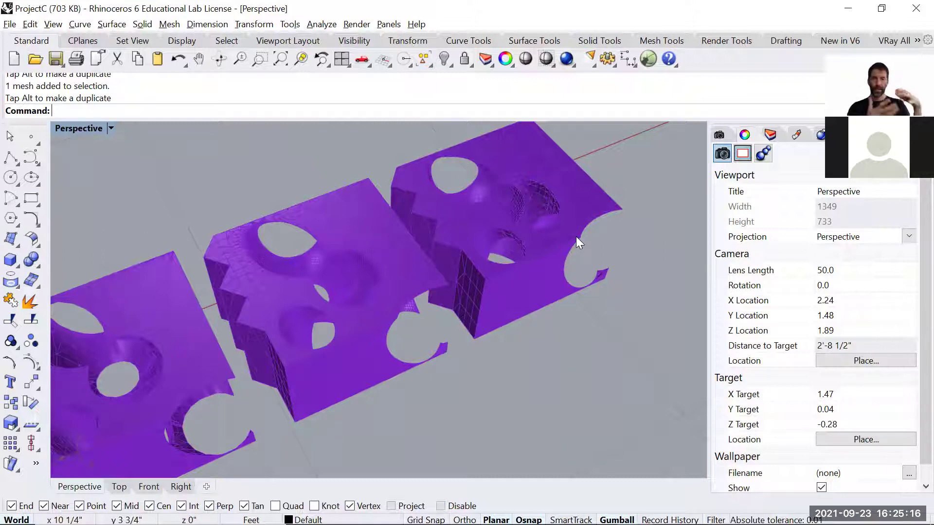
Step: Delete two of the three meshes, keeping only the one nearest the origin
left_click(359, 248)
left_click(427, 428)
left_click(351, 331)
key("Delete")
left_click(188, 366)
key("Delete")
Step: Inspect the remaining mesh and delete the original closed solid polysurface beside it
scroll(335, 320, "down", 3)
left_click(436, 272)
scroll(435, 271, "up", 5)
key("Escape")
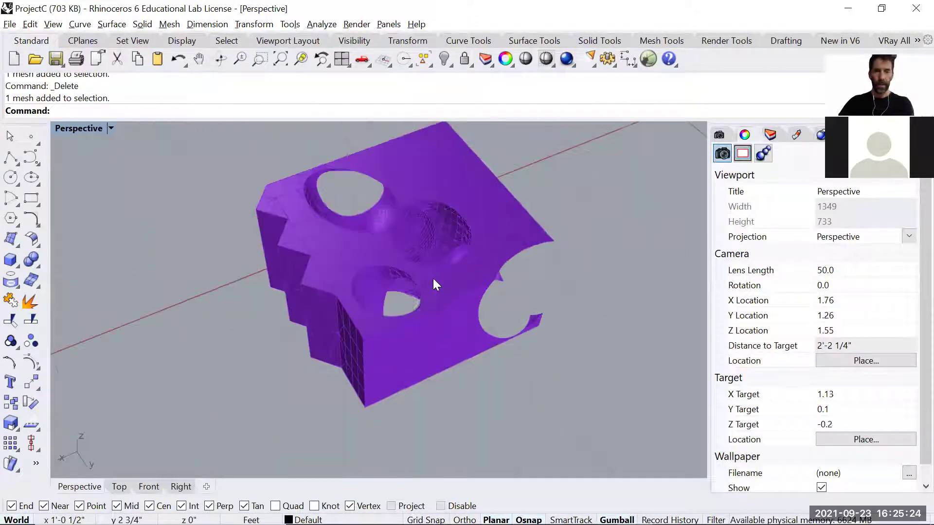
scroll(433, 278, "down", 6)
left_click(155, 352)
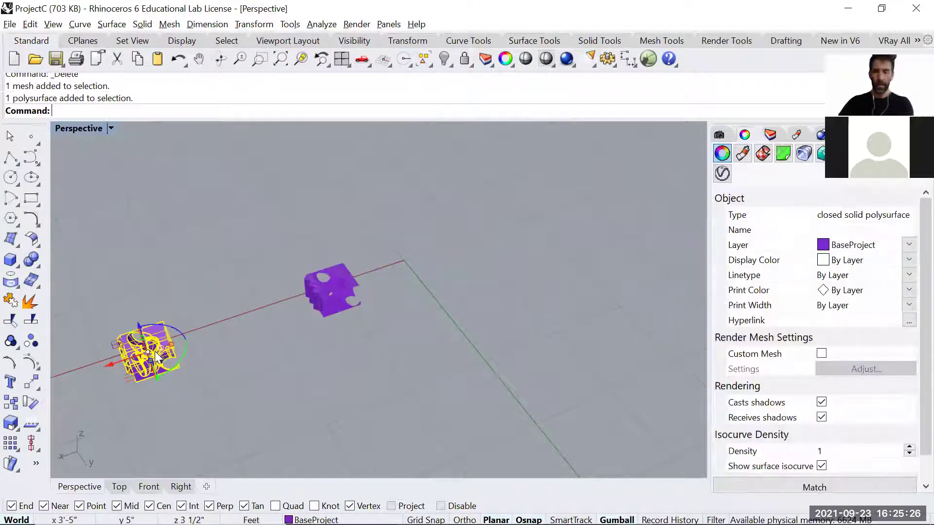
key("Delete")
Step: Move the remaining mesh from its bottom corner on the X axis to the origin at 0
left_click(349, 313)
scroll(352, 327, "up", 2)
right_click_drag(352, 327, 485, 334)
scroll(485, 334, "up", 2)
type("M")
key("Return")
scroll(358, 278, "up", 5)
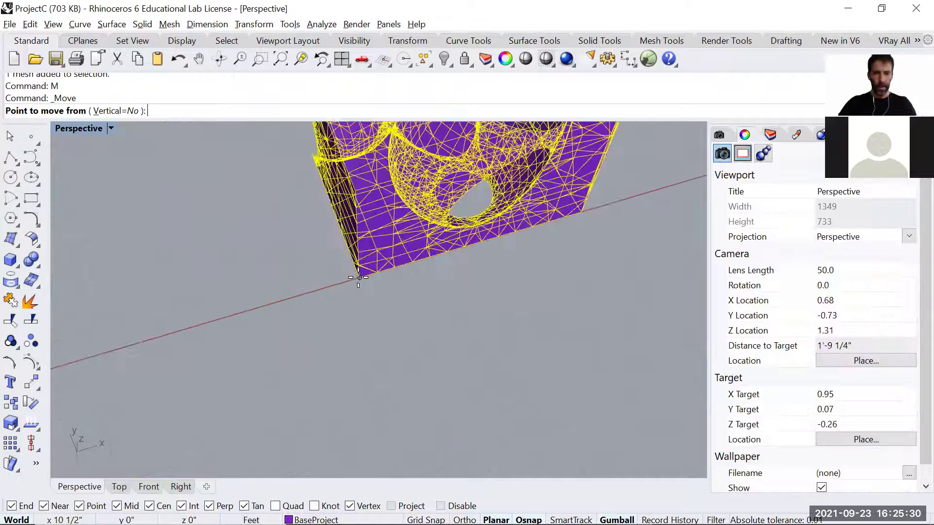
left_click(359, 278)
type("0")
key("Return")
Step: Zoom to the extents of the model and examine the relocated mesh from several angles
type("Z")
key("Return")
type("Z")
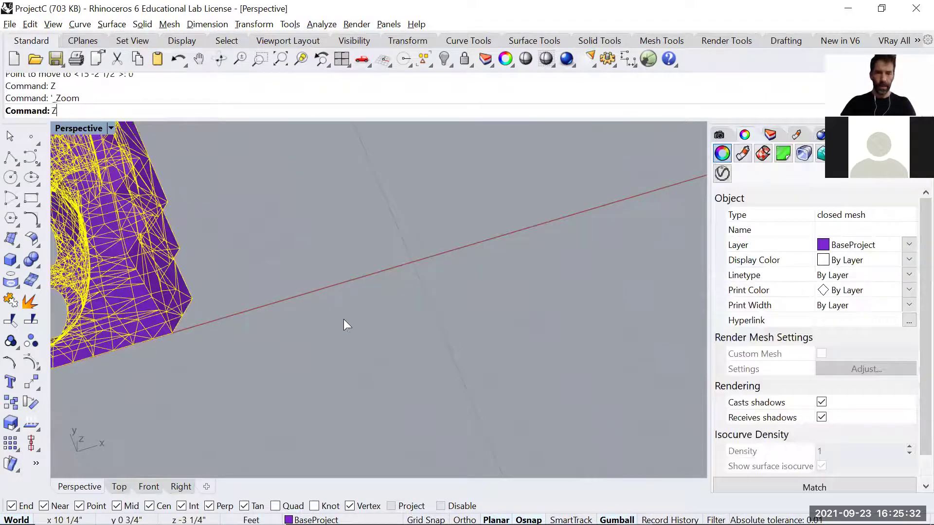
key("Return")
type("e")
key("Return")
key("Escape")
right_click_drag(347, 325, 487, 341)
left_click(486, 341)
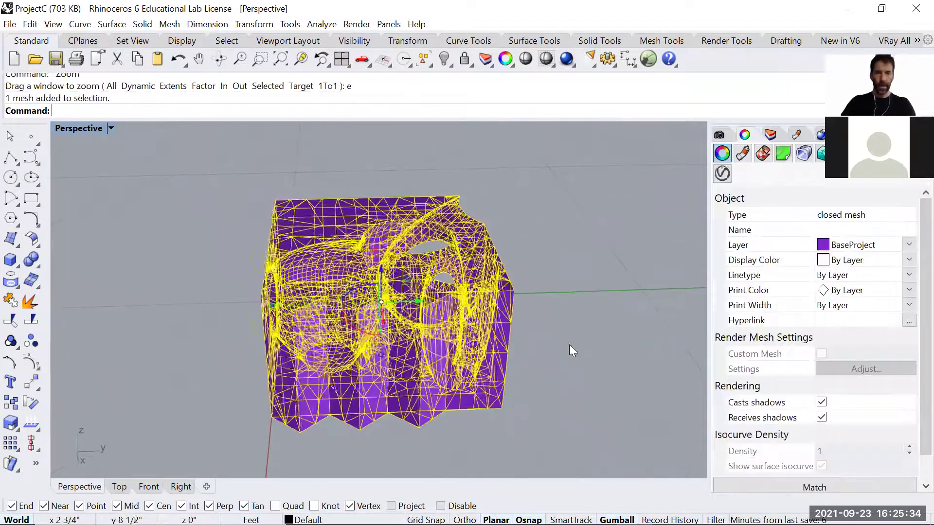
right_click_drag(573, 351, 483, 355)
key("Escape")
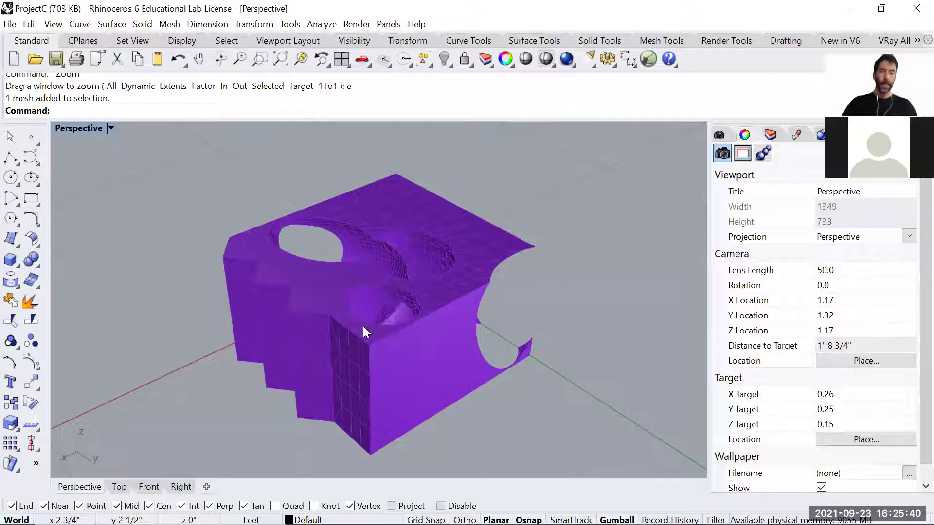
right_click_drag(363, 326, 363, 364)
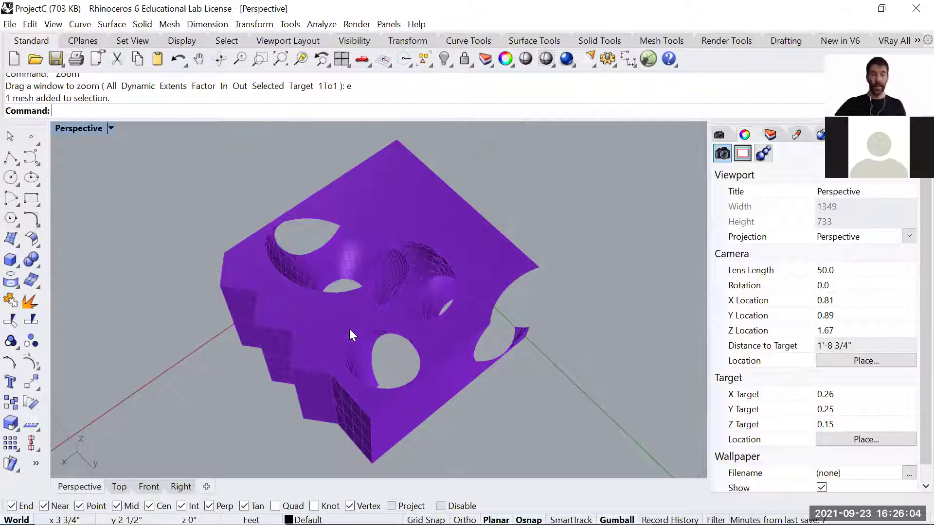
scroll(348, 320, "down", 2)
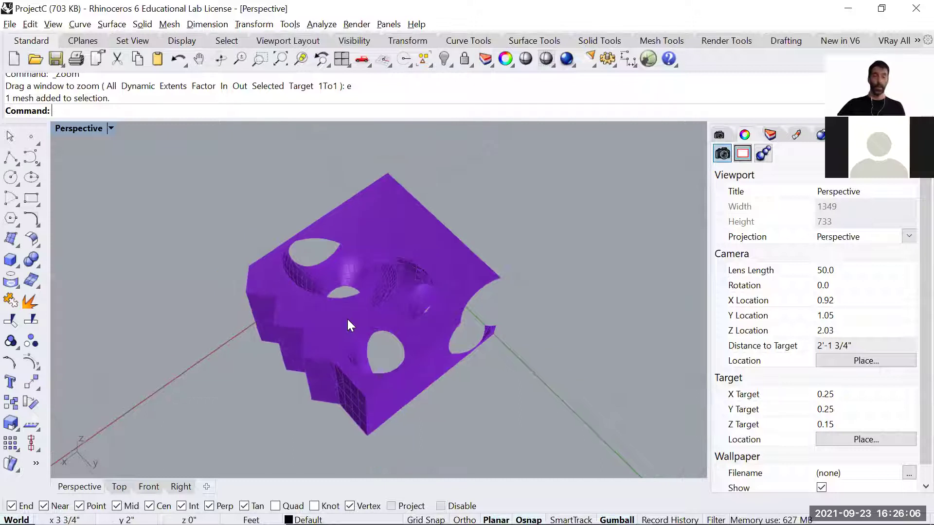
right_click_drag(431, 348, 419, 323)
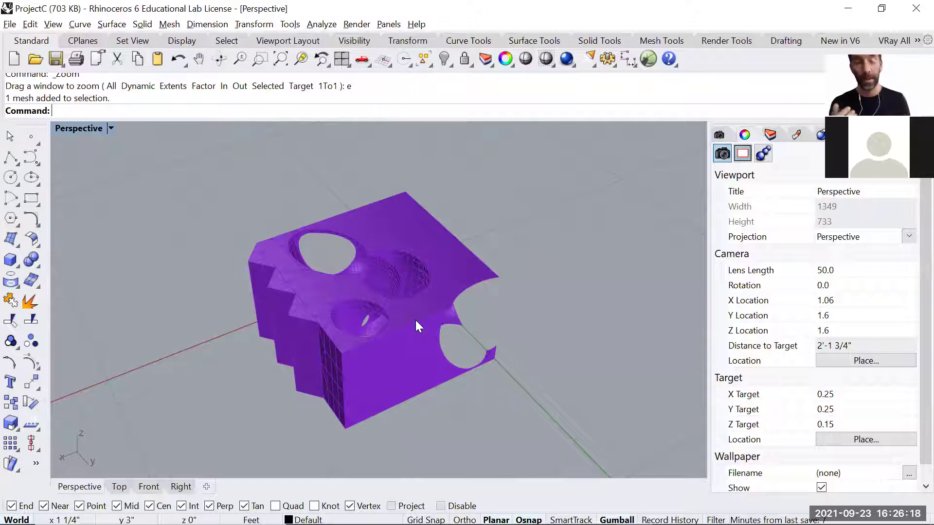
right_click_drag(404, 319, 417, 330)
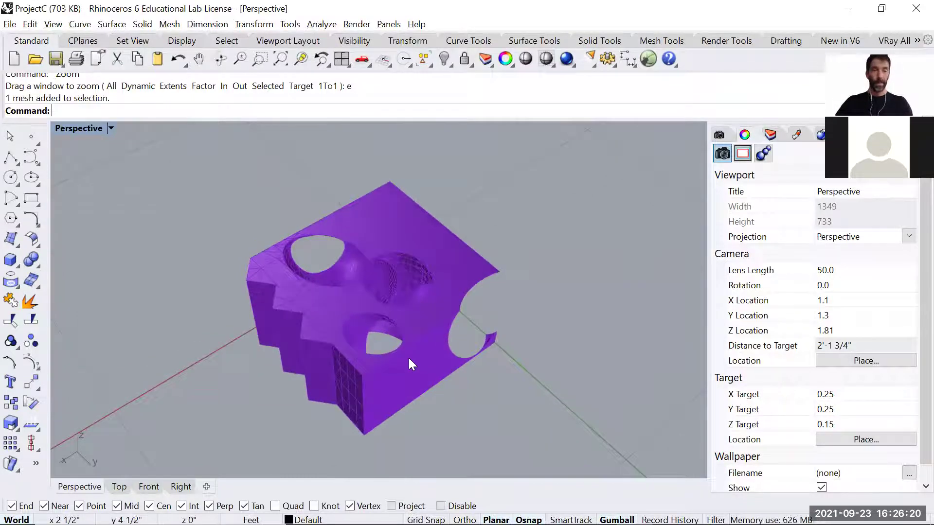
Step: Run a Mesh Repair check on the closed block mesh and read its report
left_click(406, 356)
left_click(413, 171)
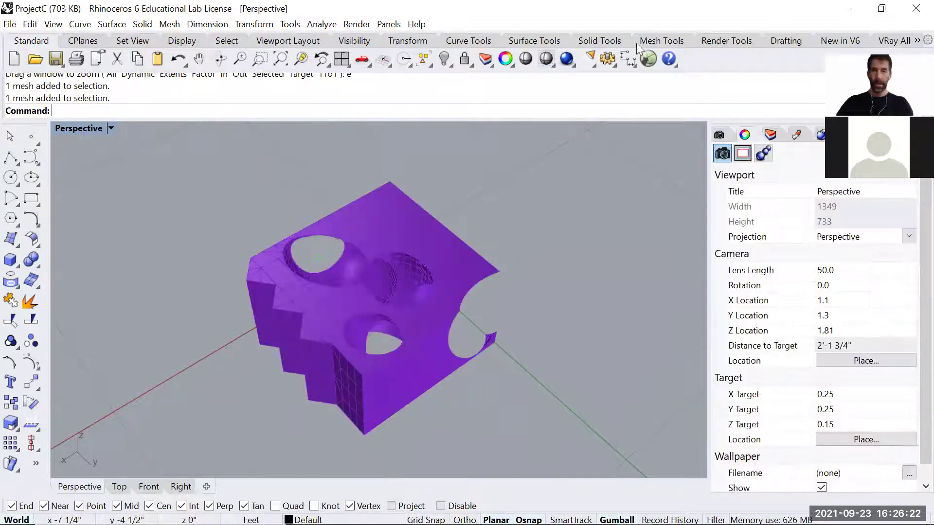
left_click(657, 41)
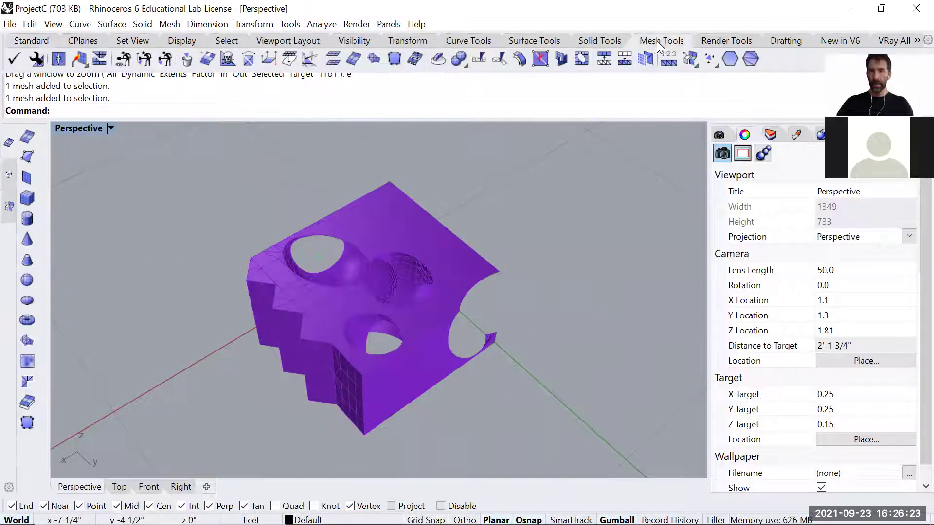
left_click(34, 61)
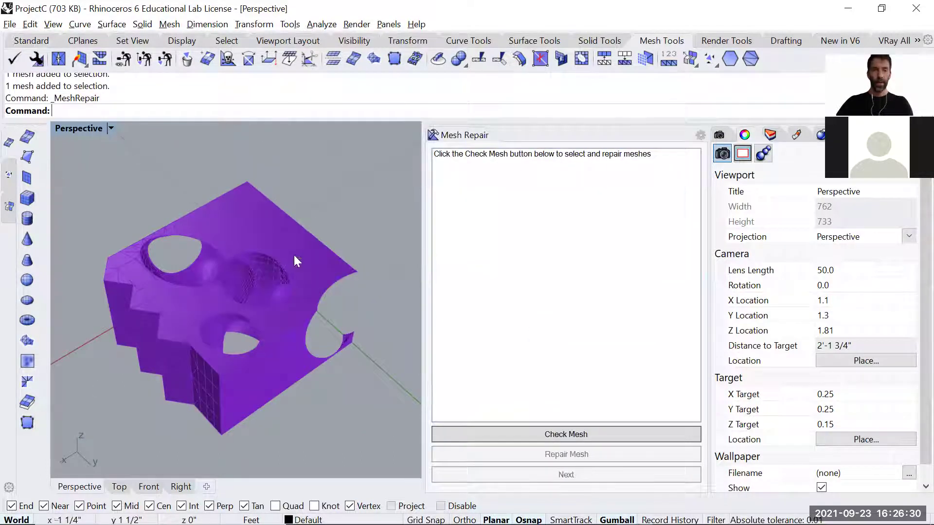
left_click(293, 255)
left_click(578, 437)
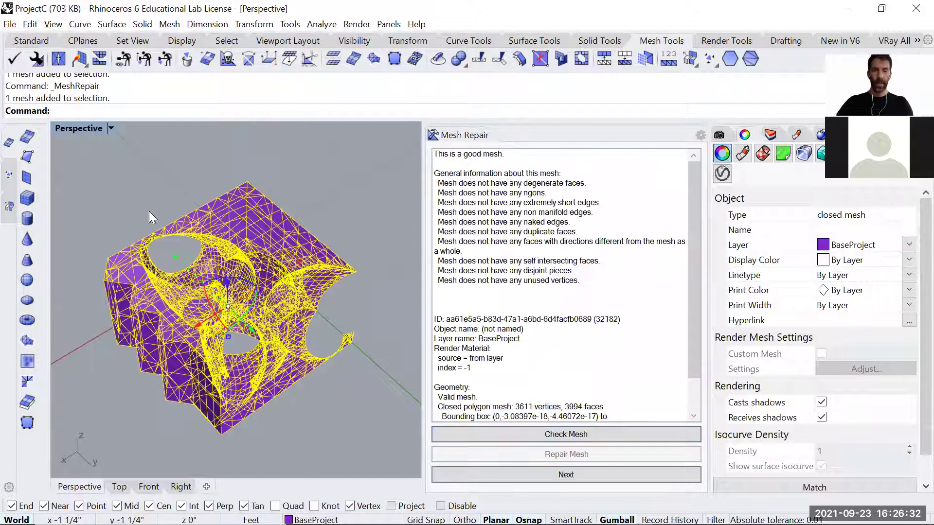
left_click_drag(505, 155, 432, 155)
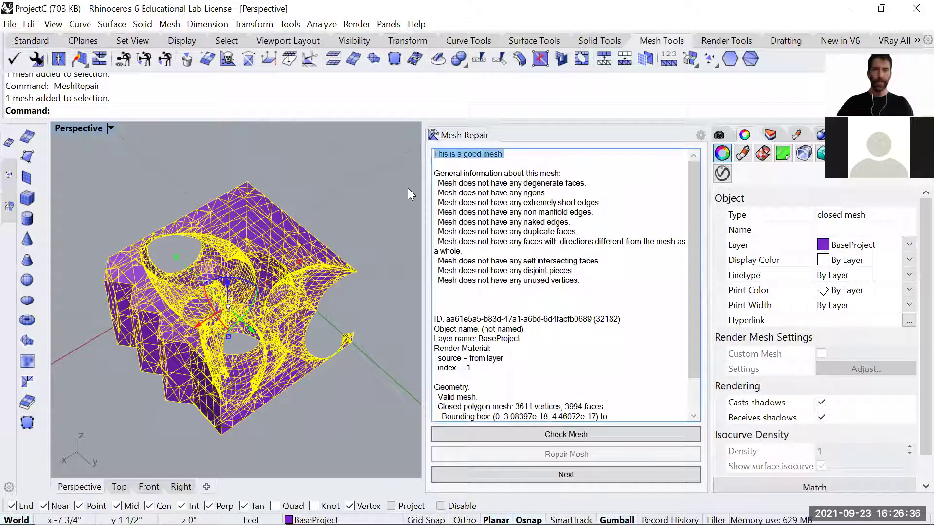
left_click_drag(696, 248, 696, 256)
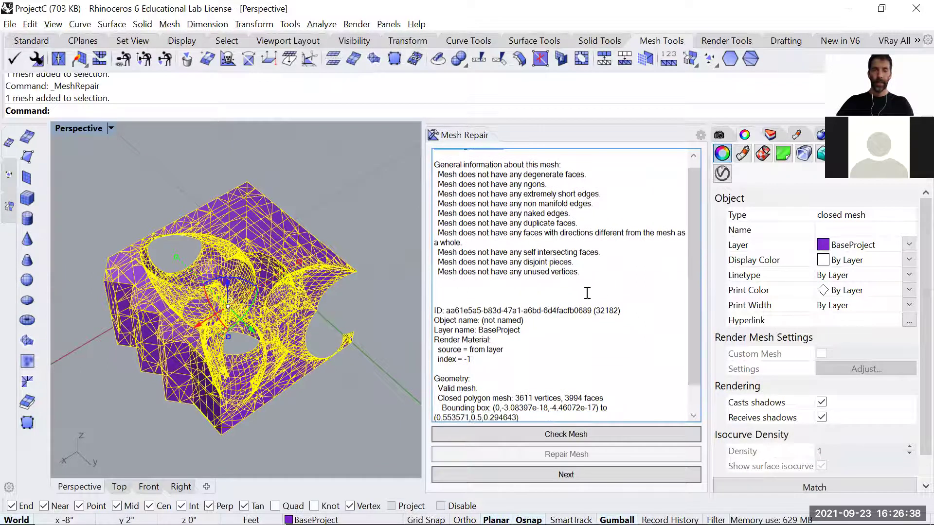
Step: Delete a small cluster of mesh faces at the block's upper corner beside the curved edge cutout
left_click(351, 297)
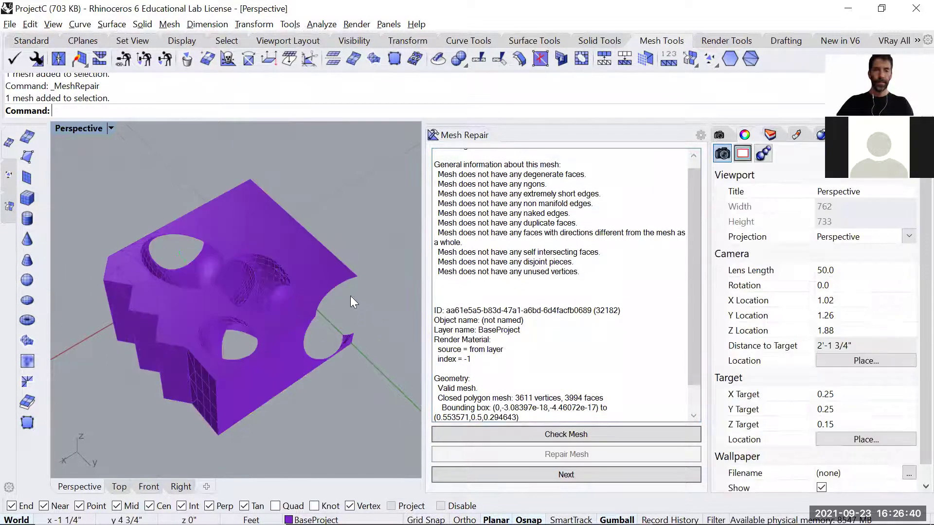
scroll(354, 303, "up", 5)
left_click_drag(378, 258, 351, 304, "ctrl+shift")
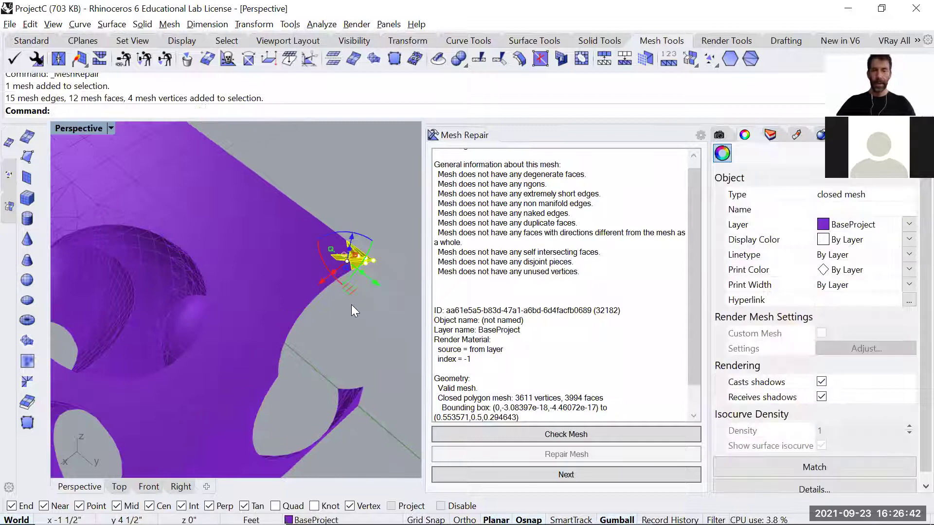
key("Delete")
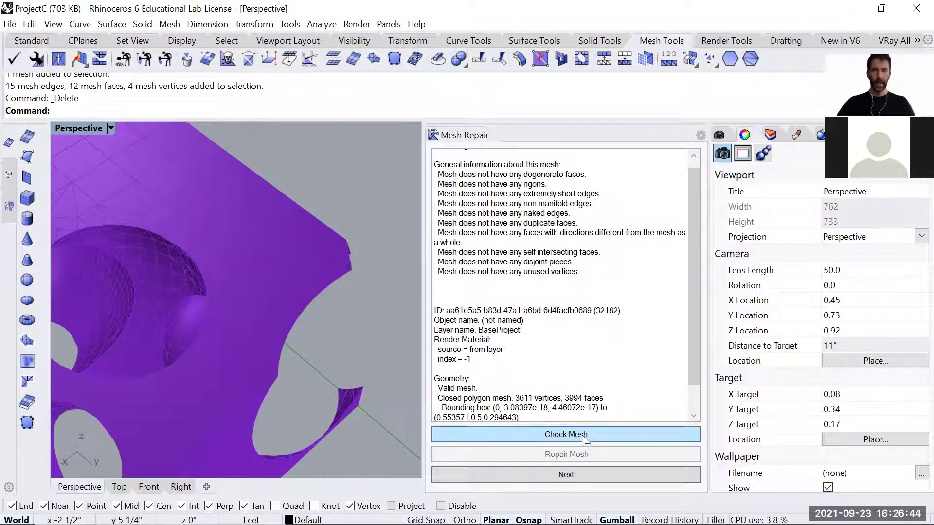
Step: Recheck the mesh with the missing corner faces for naked edges
left_click(583, 436)
left_click(297, 311)
key("Return")
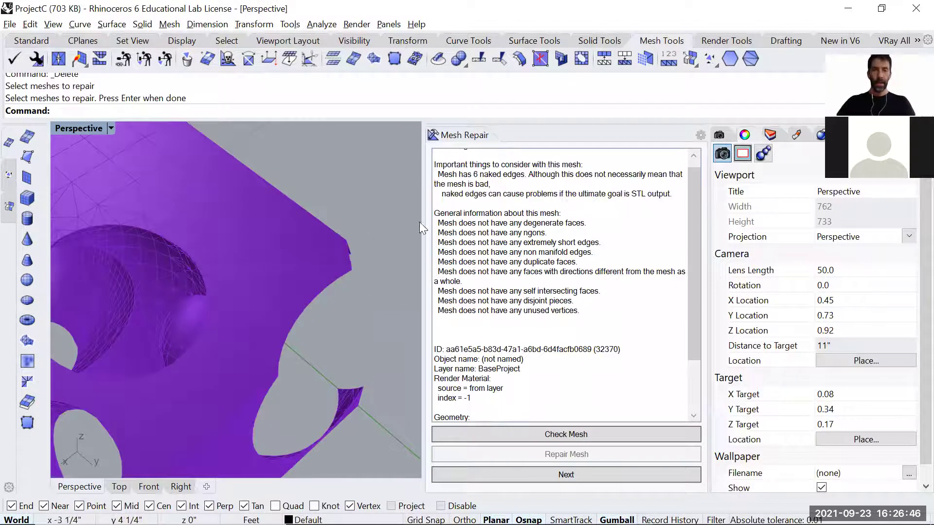
Step: Delete a larger patch of mesh faces around the damaged corner and curved edge cutout
scroll(375, 252, "down", 3)
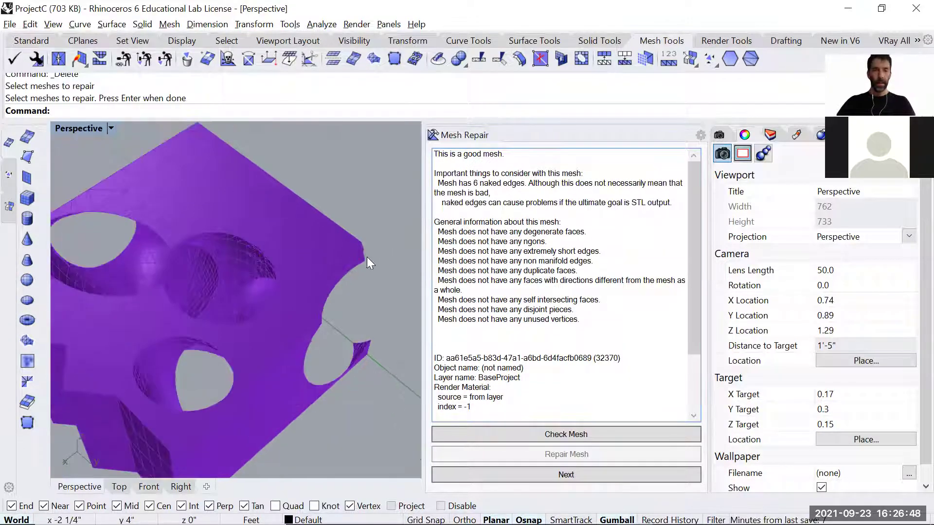
left_click_drag(372, 236, 326, 275, "ctrl+shift")
key("Delete")
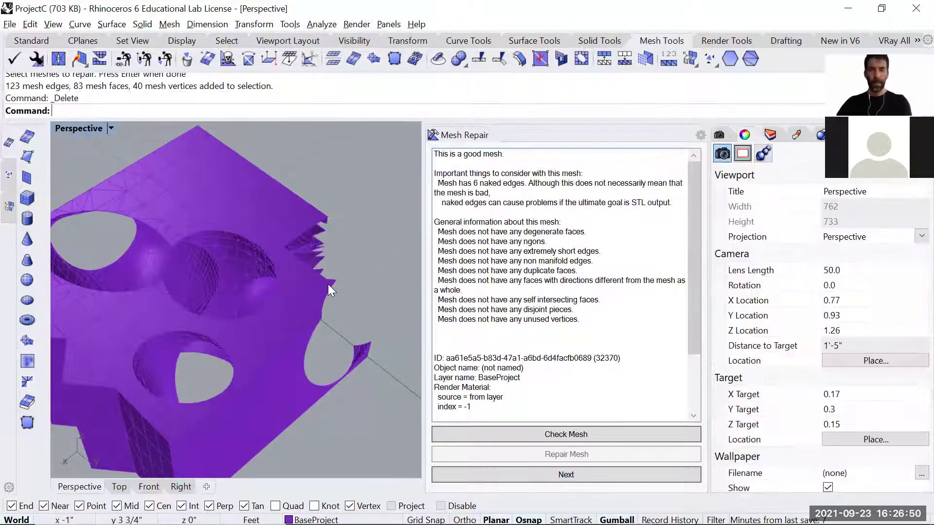
Step: Check the mesh again with the enlarged corner opening and review the quality verdict and naked-edge report
left_click(536, 432)
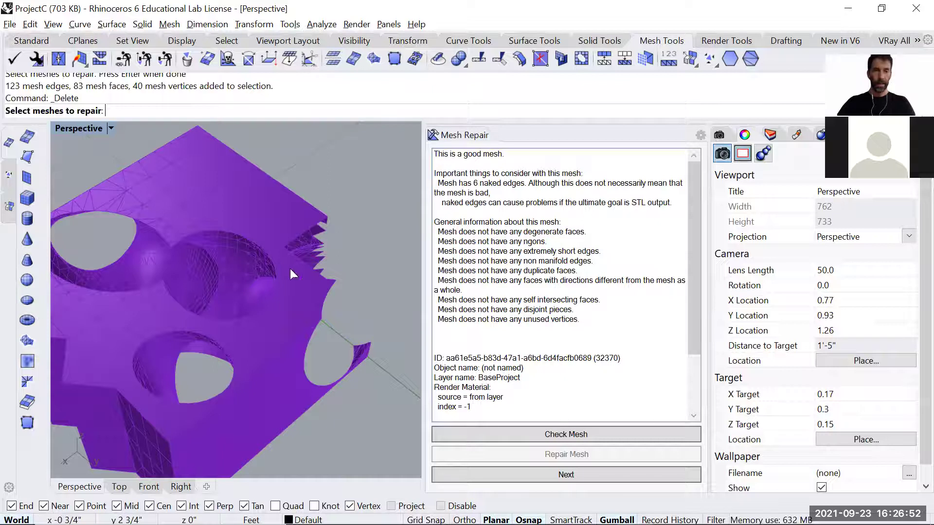
left_click(290, 268)
key("Return")
right_click_drag(323, 273, 185, 204)
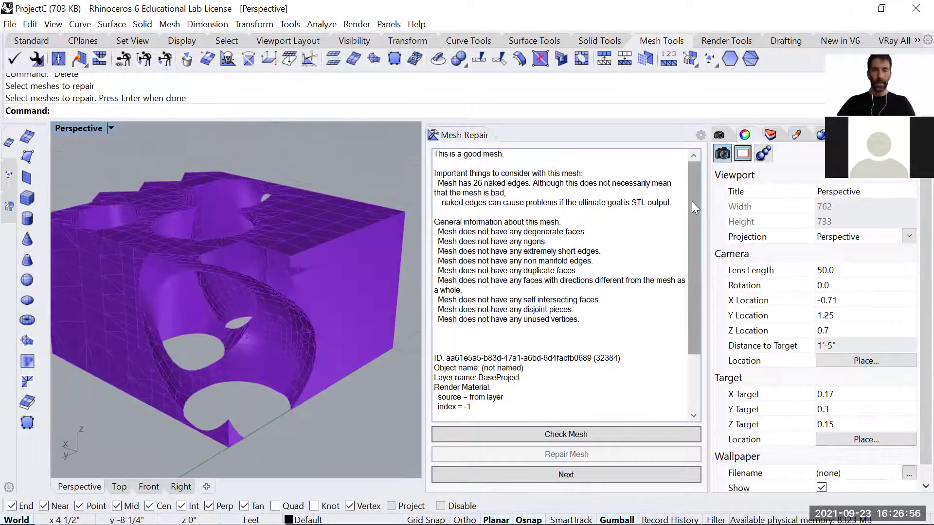
left_click_drag(534, 161, 415, 156)
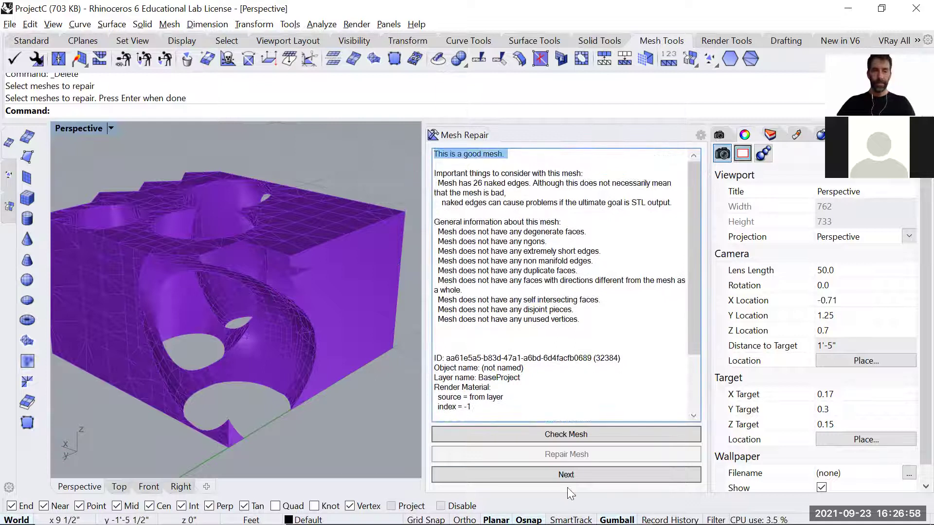
left_click(303, 294)
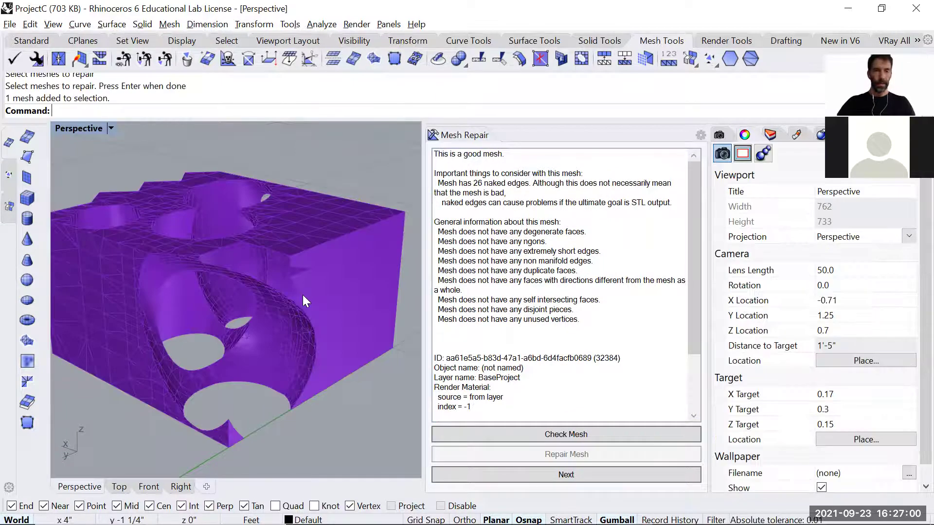
left_click(303, 295)
left_click(543, 438)
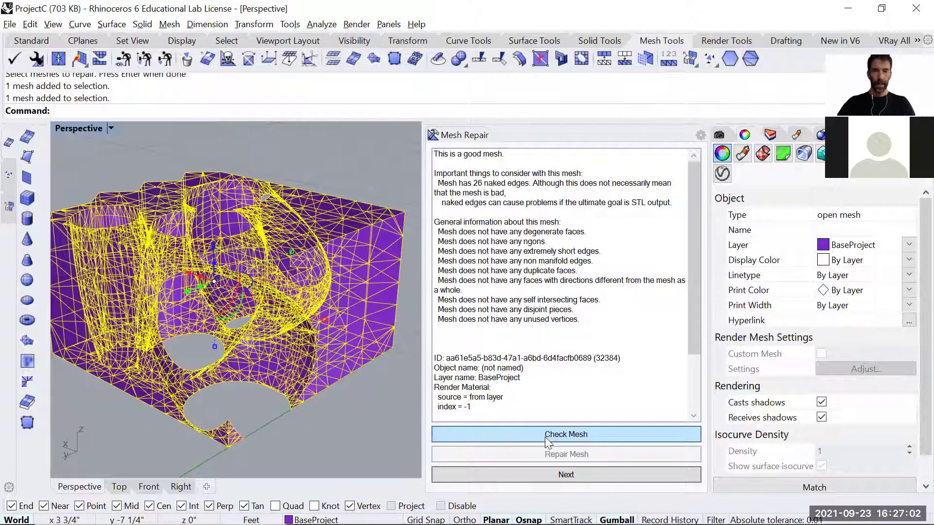
left_click_drag(509, 154, 426, 157)
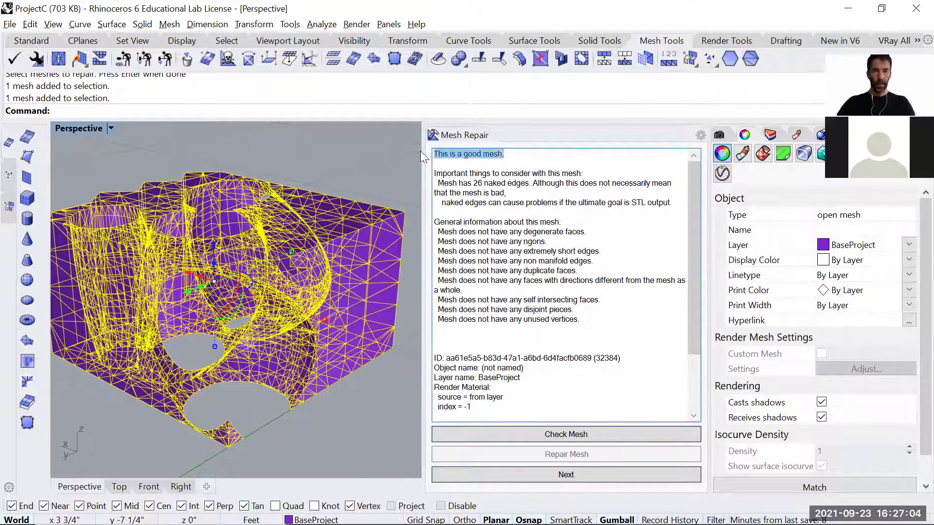
Step: Delete a large section of mesh faces through the middle of the block from its upper edge down
right_click_drag(243, 219, 299, 152)
key("Escape")
left_click_drag(298, 149, 253, 269, "ctrl+shift")
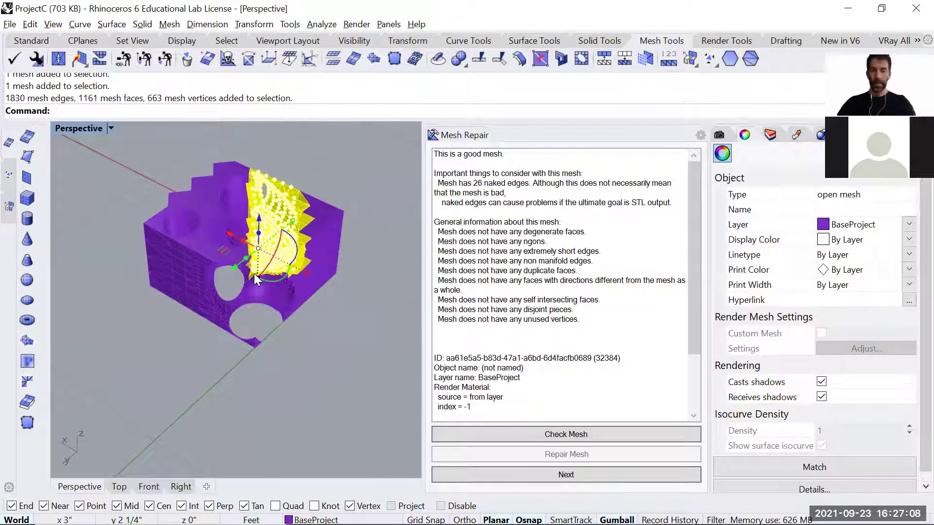
key("Delete")
Step: Check the heavily broken open mesh for naked edges and disjoint pieces
right_click_drag(255, 306, 331, 321)
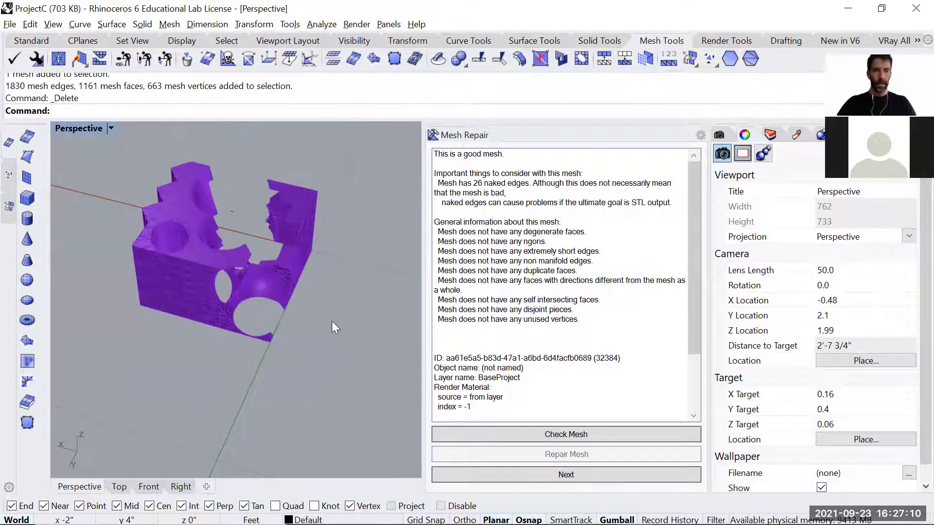
left_click(316, 274)
left_click(533, 432)
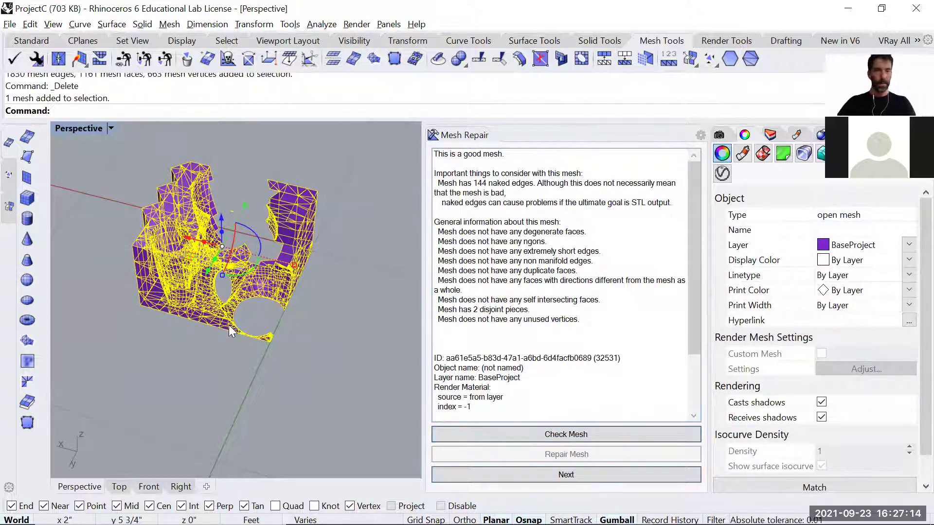
Step: Save the ProjectC file with the broken mesh deselected and close the Mesh Repair report
scroll(224, 205, "up", 2)
left_click(237, 150)
key("ctrl+s")
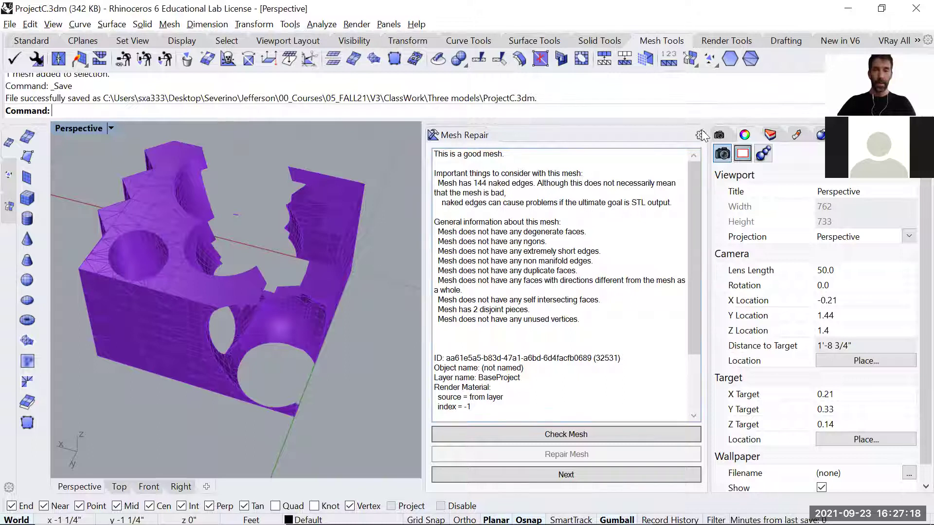
left_click(700, 135)
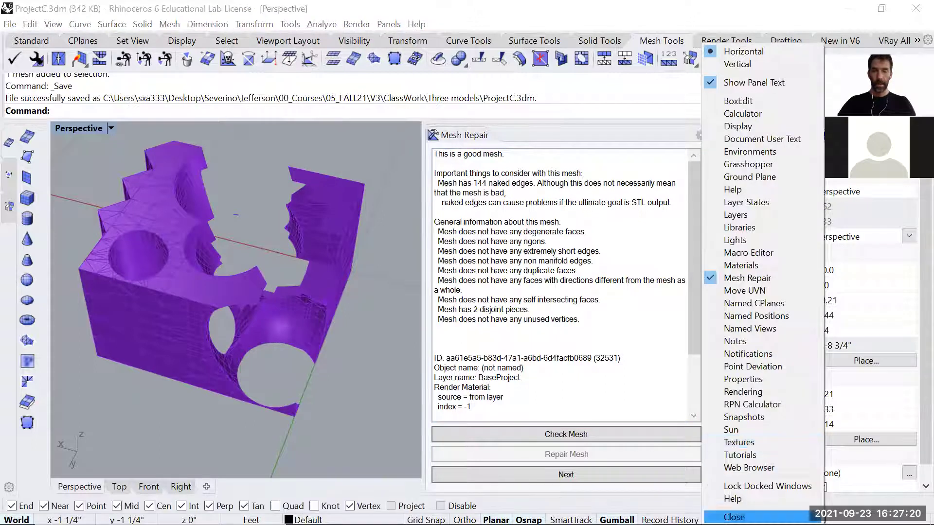
left_click(734, 517)
Step: Run the Check command on the broken open mesh and review its naked edges and disjoint pieces
left_click(458, 246)
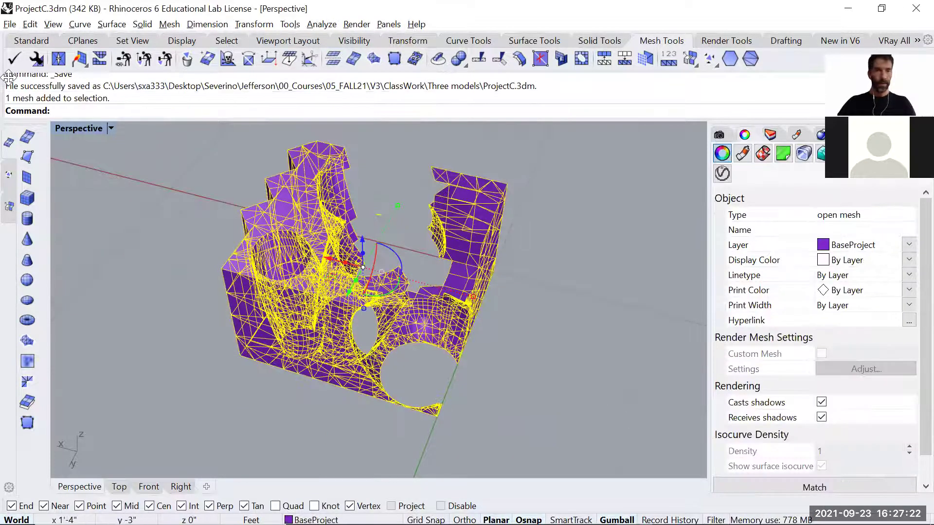
left_click(13, 59)
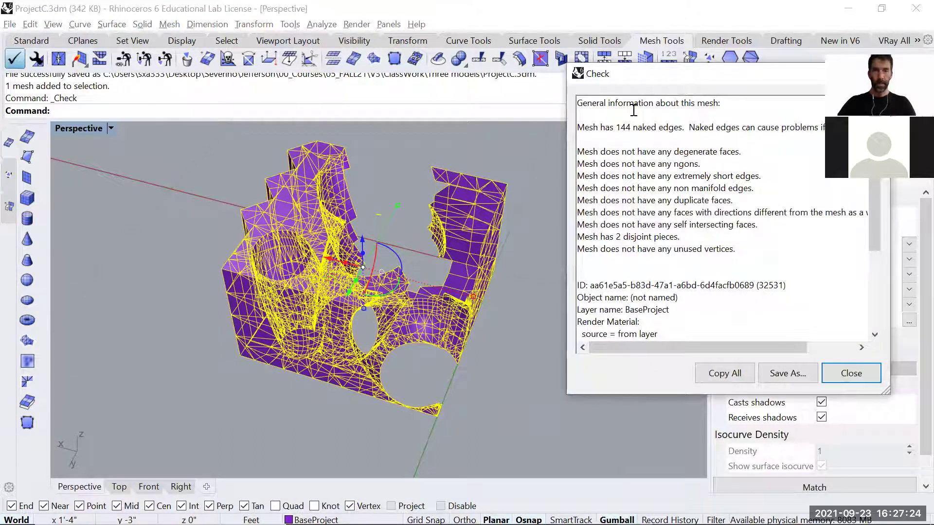
left_click(851, 374)
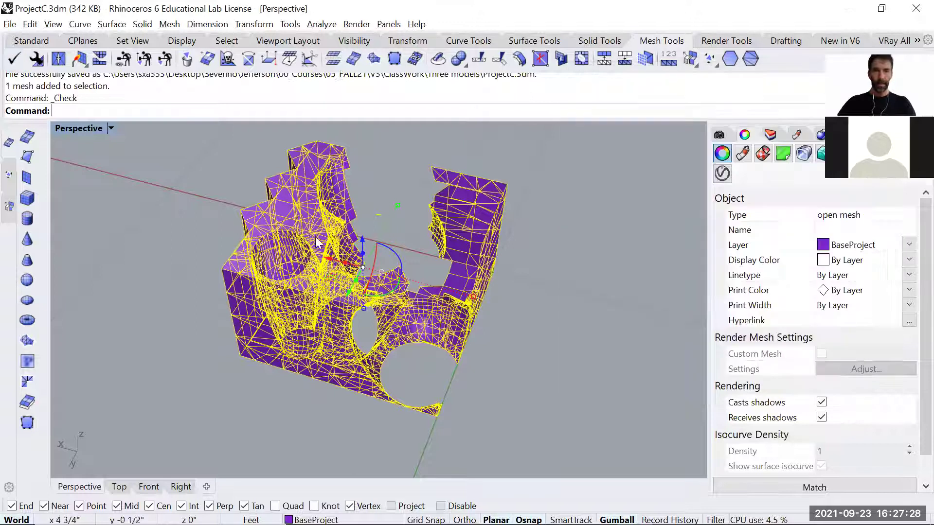
Step: Check the same open mesh with Mesh Repair, highlight the quality verdict in the report, and close it
left_click(42, 60)
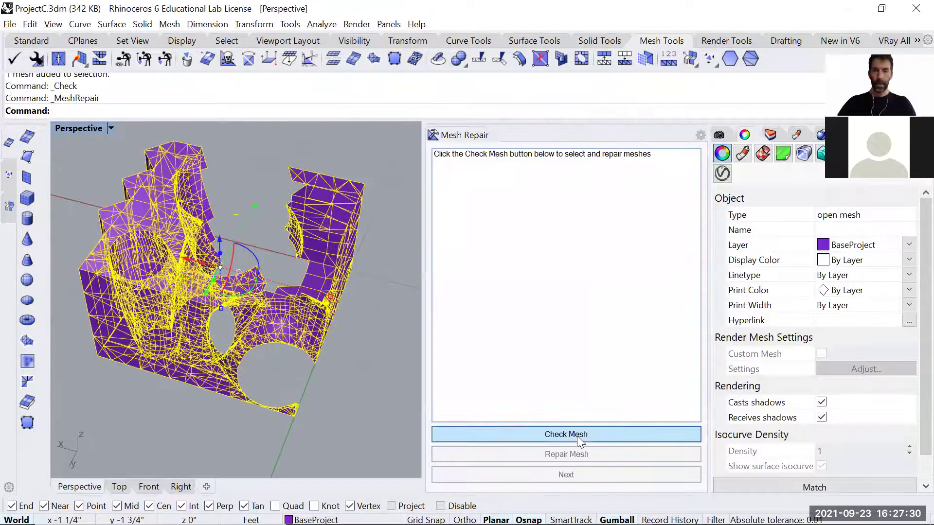
left_click(582, 435)
left_click_drag(502, 155, 432, 155)
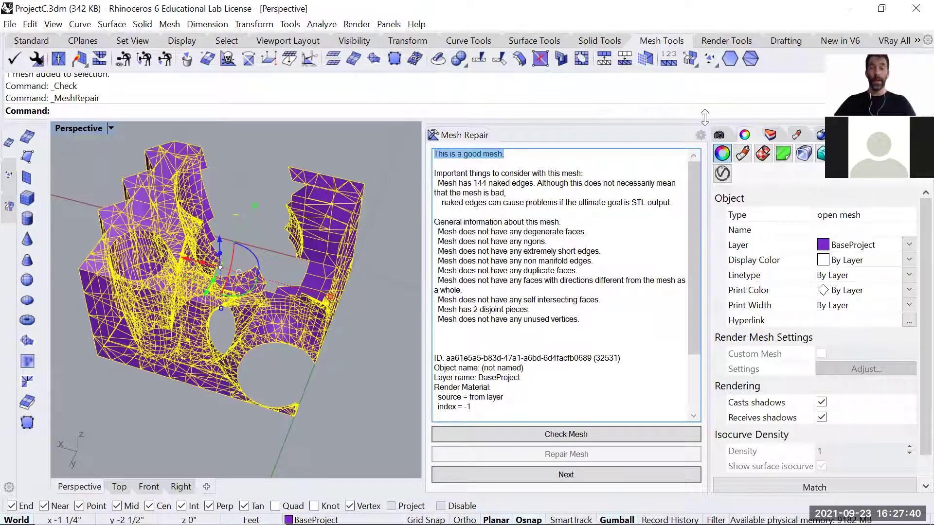
left_click(701, 136)
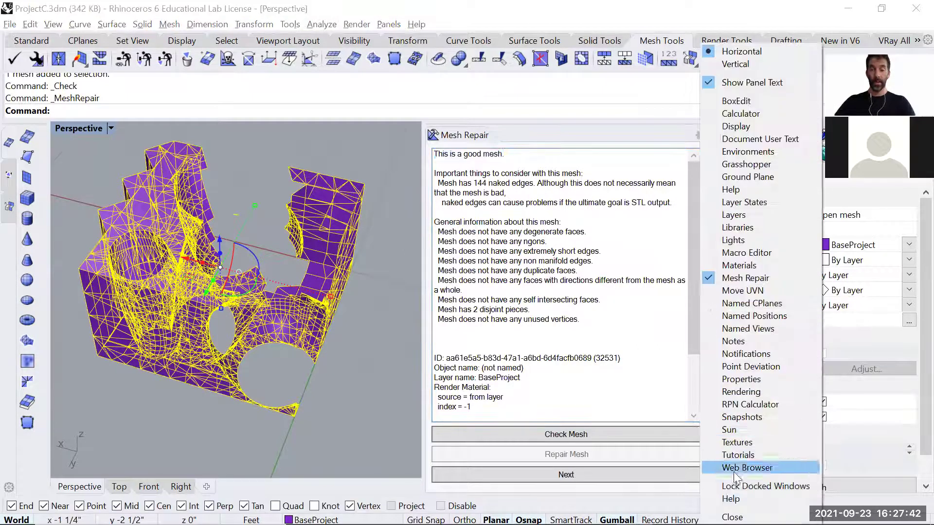
left_click(743, 514)
key("Escape")
Step: Inspect the broken block and undo the last two mesh face deletions, through the middle and at the corner
scroll(399, 204, "up", 5)
right_click_drag(399, 204, 248, 252)
right_click_drag(567, 267, 452, 234)
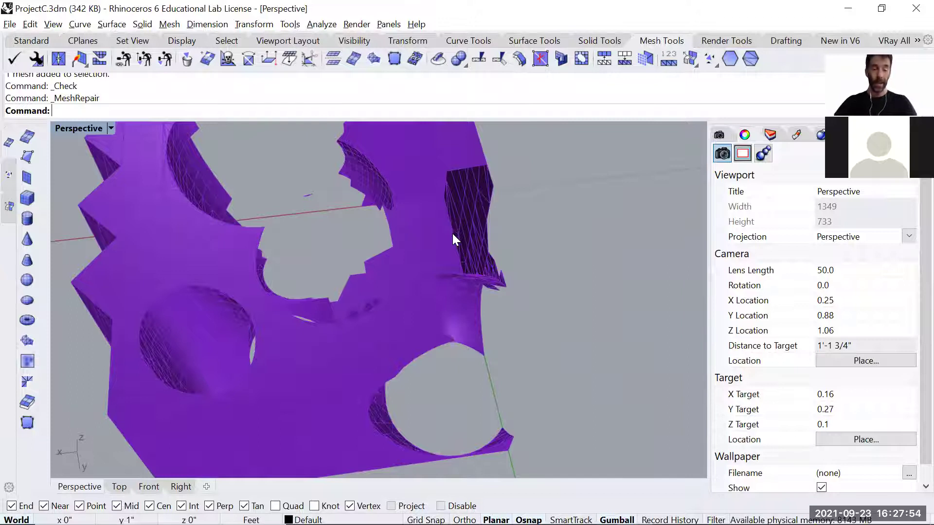
scroll(453, 236, "down", 5)
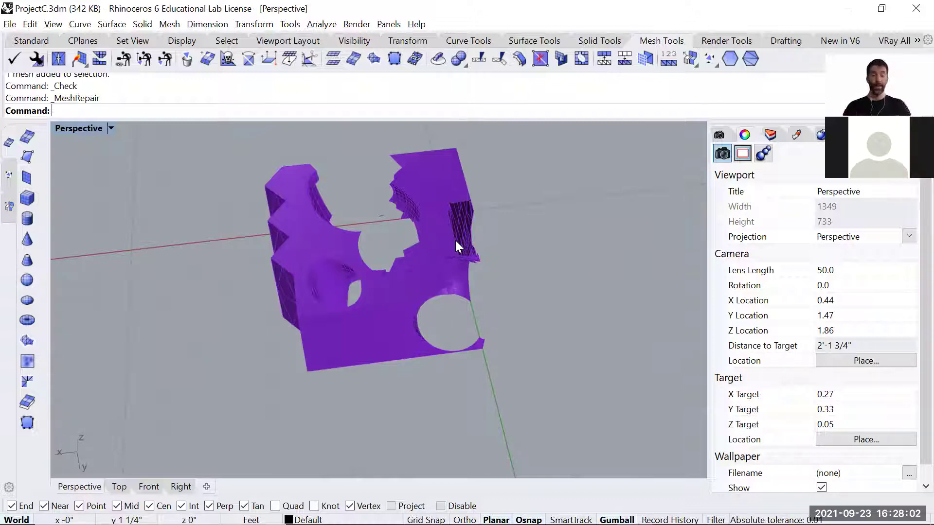
key("ctrl+z")
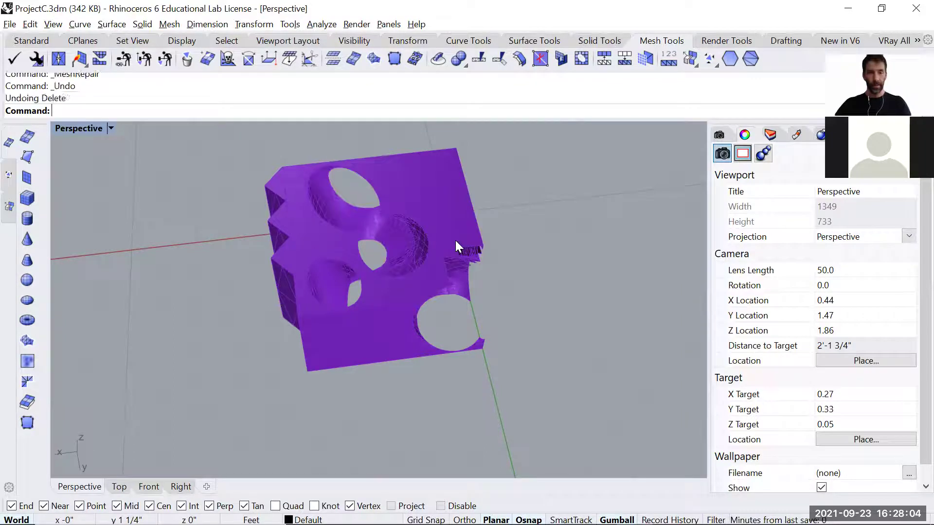
key("ctrl+z")
right_click_drag(509, 323, 500, 327)
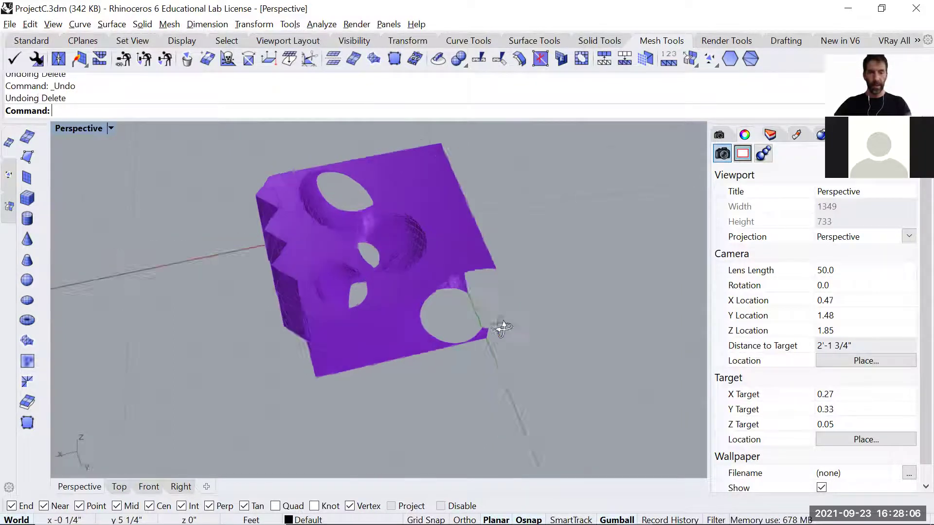
Step: Check the restored block's object type, run a Mesh Repair check on it, review the verdict, and close the report
left_click(496, 243)
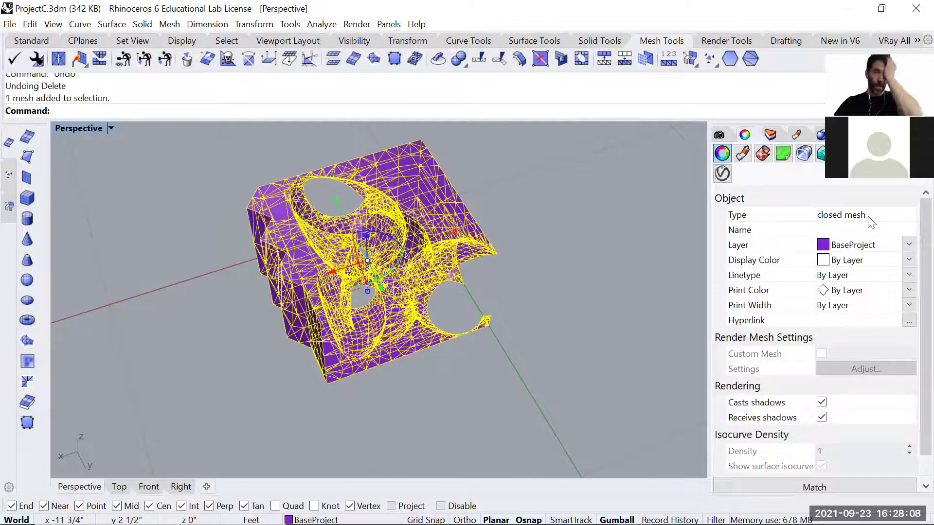
right_click_drag(523, 291, 508, 294)
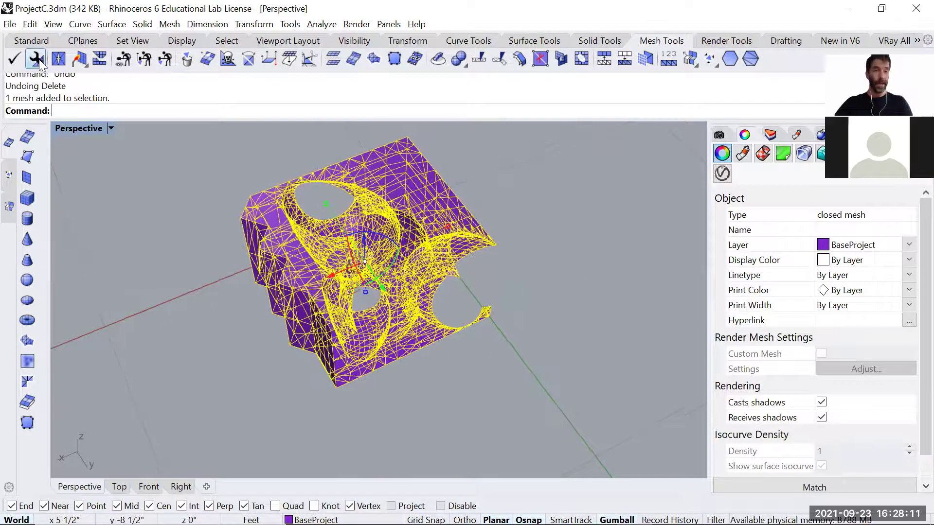
key("Escape")
left_click(265, 201)
left_click(36, 59)
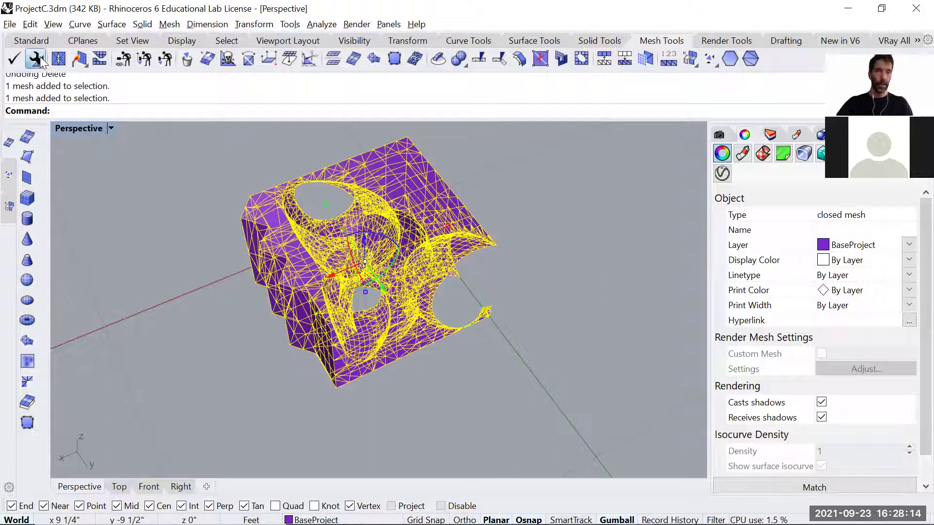
left_click(596, 437)
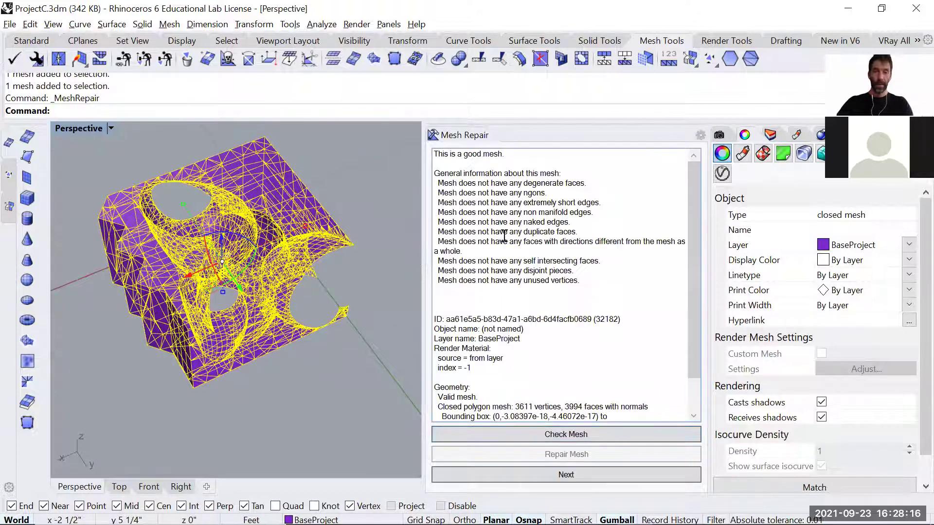
triple_click(515, 158)
left_click(534, 211)
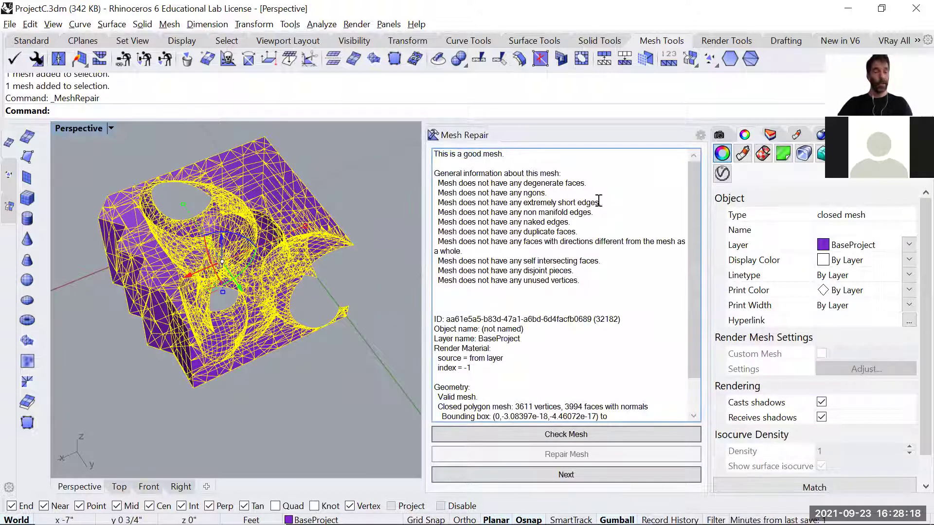
left_click(701, 135)
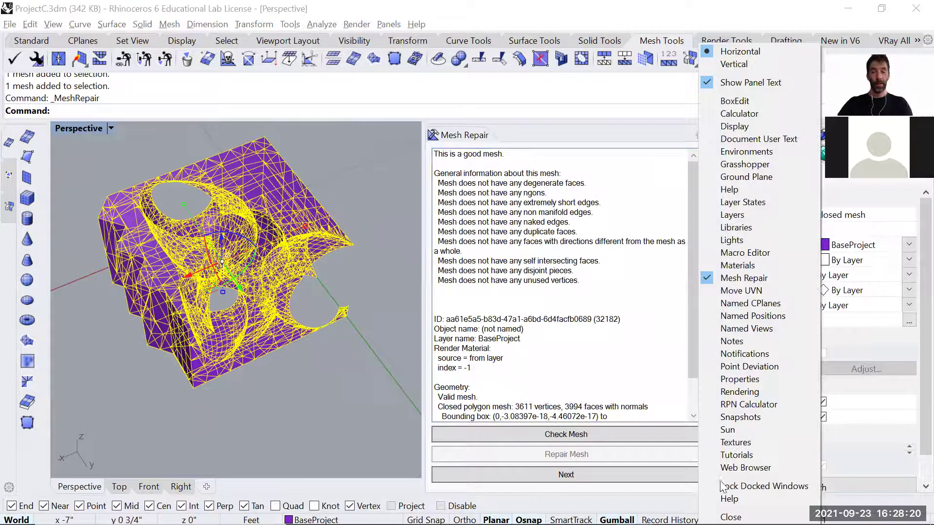
left_click(731, 517)
left_click(468, 262)
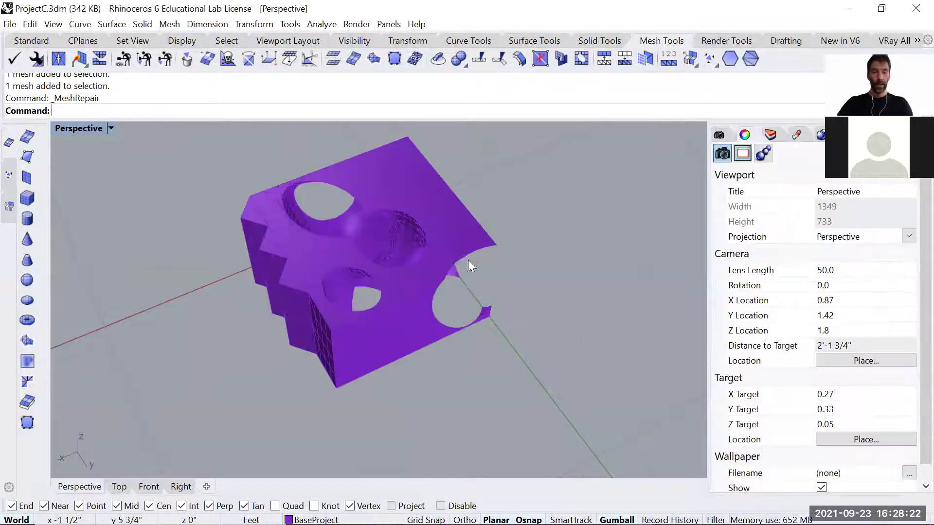
Step: Delete the mesh faces forming the thin pointed corner beside the large circular cutout at the block's lower edge
scroll(468, 263, "up", 5)
right_click_drag(404, 225, 499, 304)
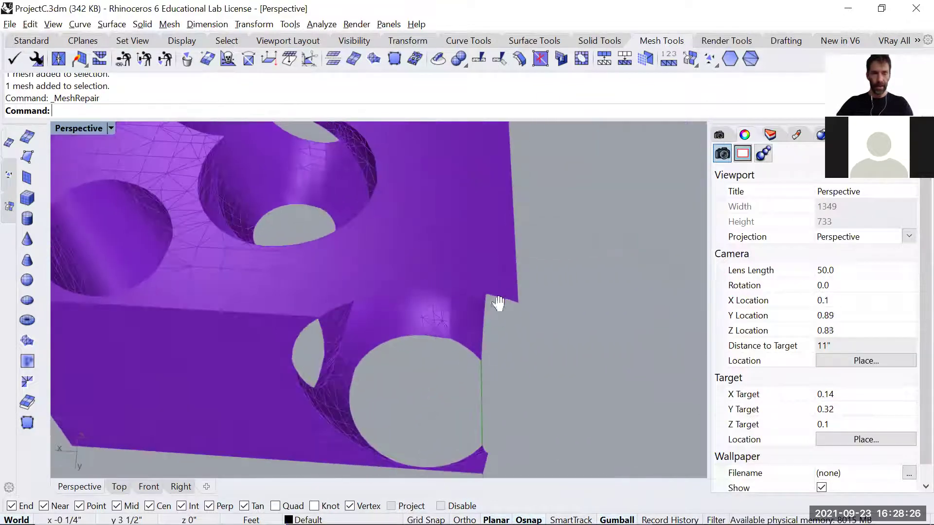
scroll(499, 304, "up", 5)
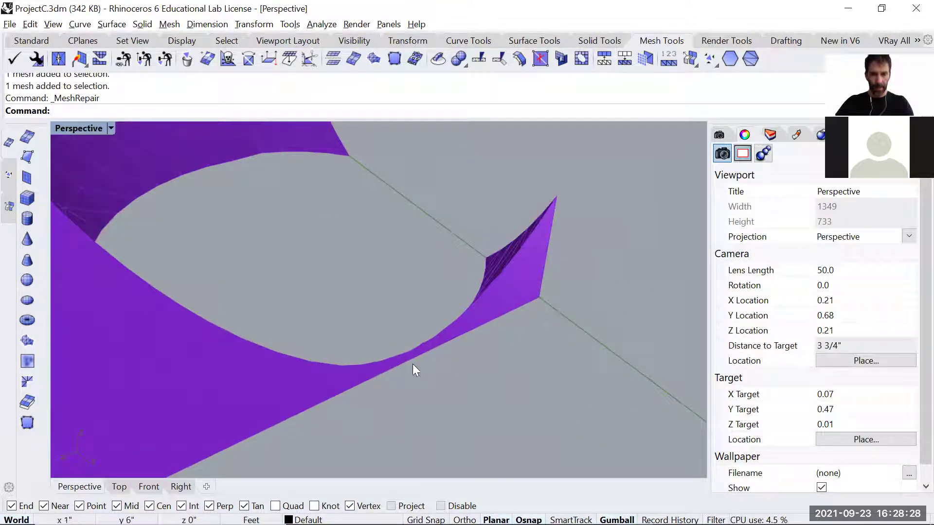
scroll(412, 355, "down", 2)
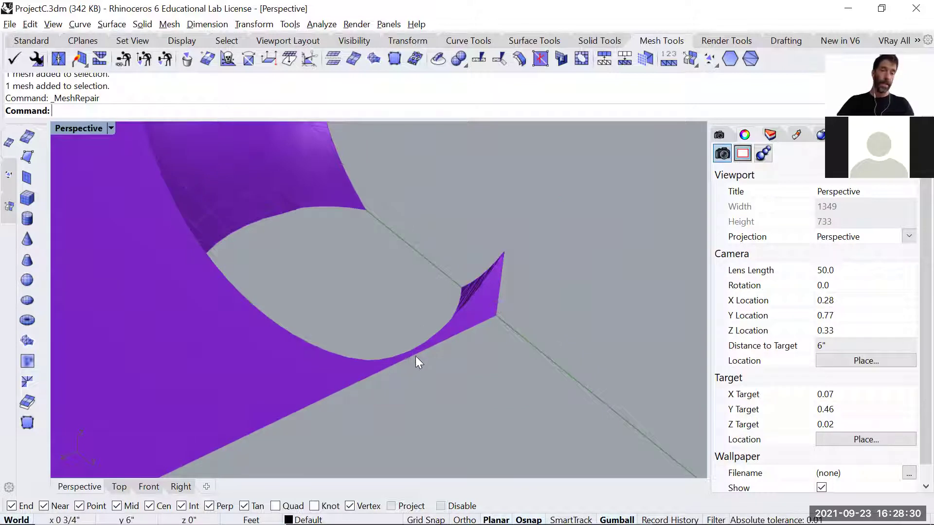
scroll(416, 357, "down", 5)
scroll(414, 352, "up", 5)
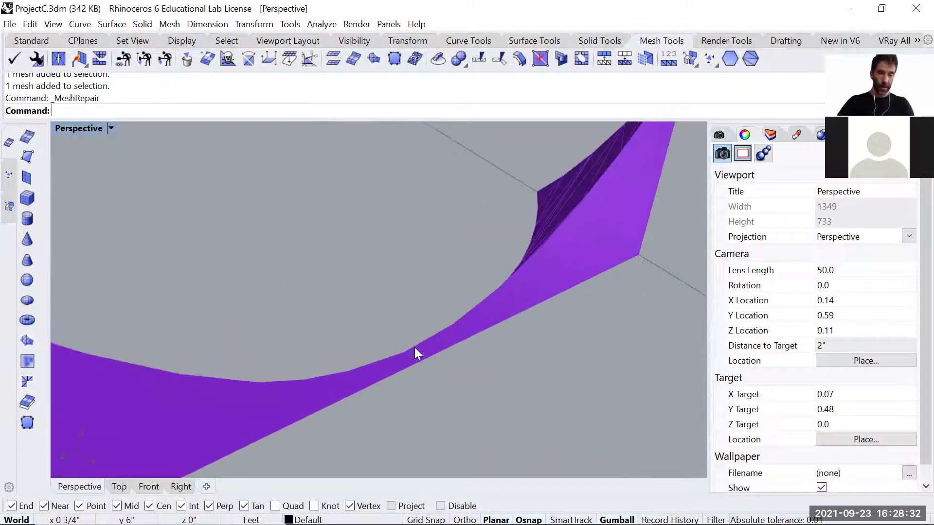
scroll(415, 352, "down", 5)
right_click_drag(466, 345, 430, 367)
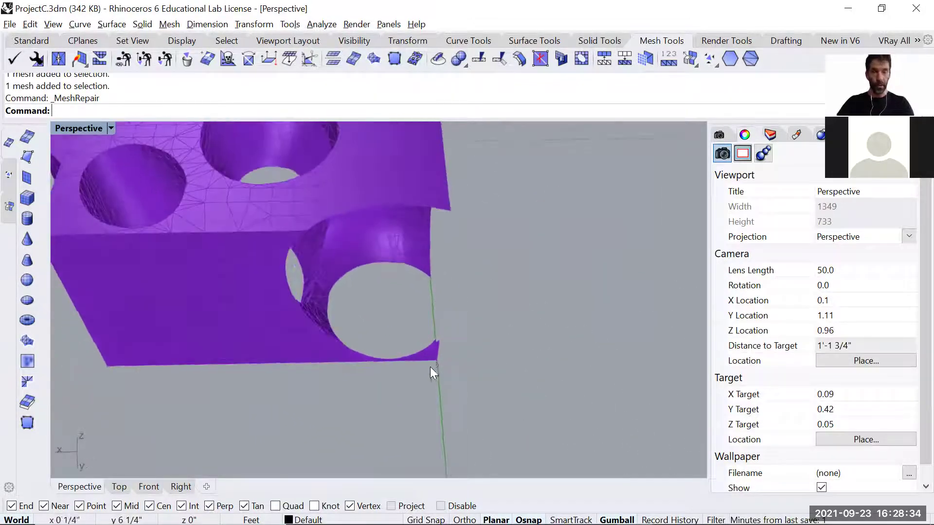
left_click_drag(414, 374, 392, 379)
key("Delete")
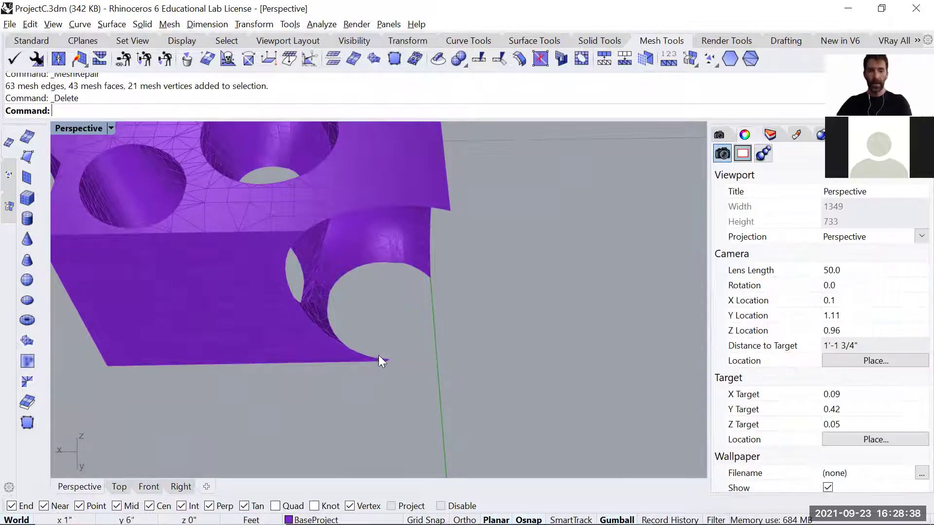
Step: Fill the small mesh hole at the broken tip of the lower edge with Fill Mesh Hole, keeping JoinMesh=Yes
scroll(378, 355, "up", 10)
left_click(346, 346)
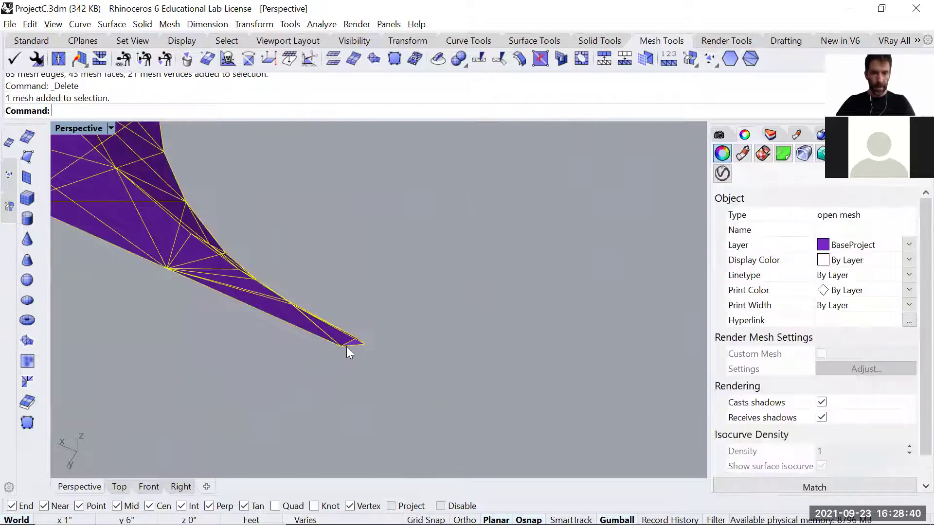
key("Escape")
scroll(345, 316, "up", 5)
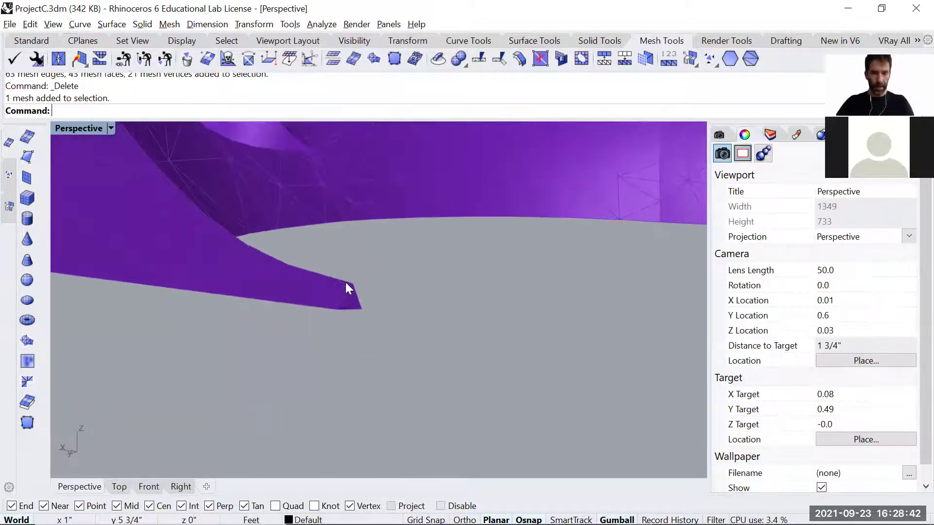
scroll(349, 288, "up", 5)
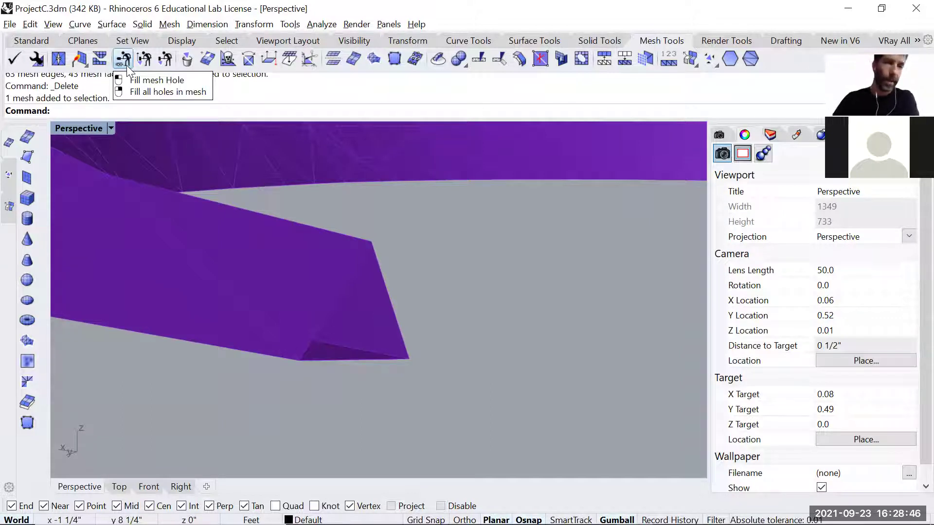
left_click(127, 65)
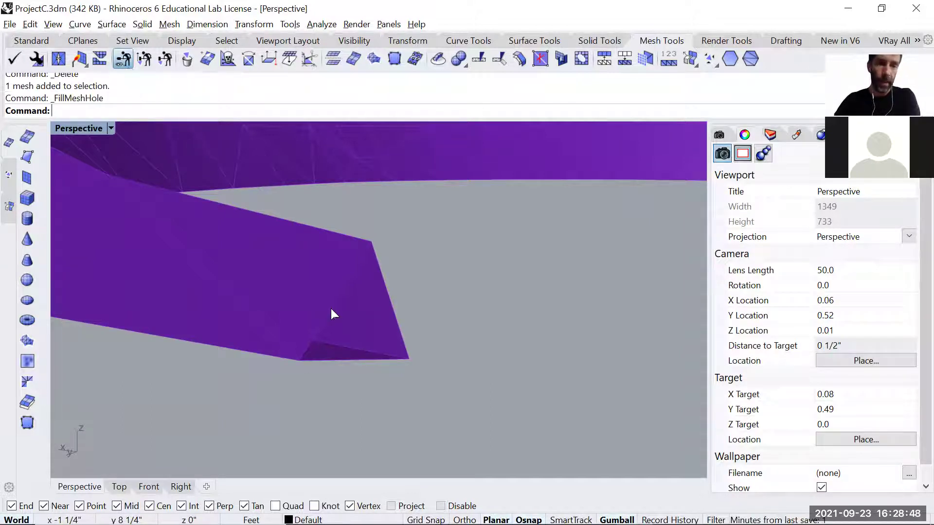
left_click(347, 359)
Step: Weld the whole block mesh with an angle tolerance of 20
scroll(367, 310, "down", 8)
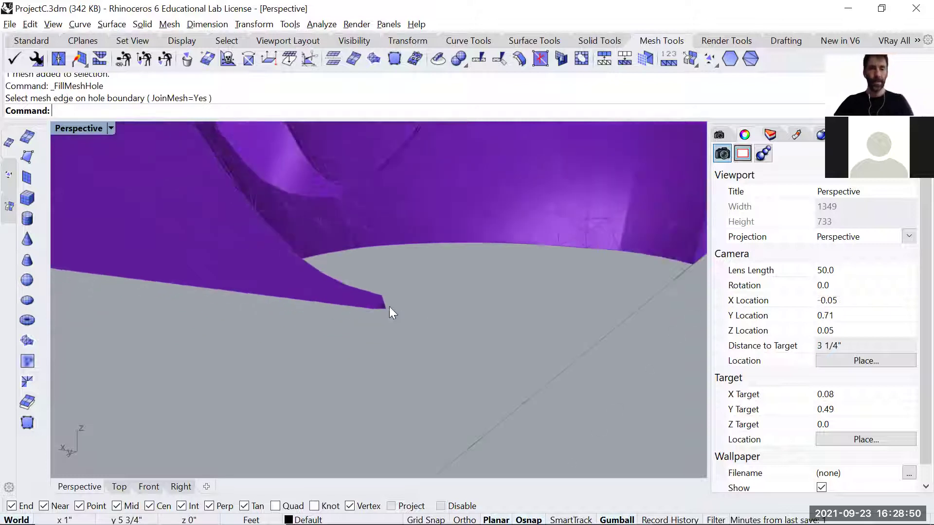
right_click_drag(415, 309, 440, 325)
scroll(513, 245, "down", 6)
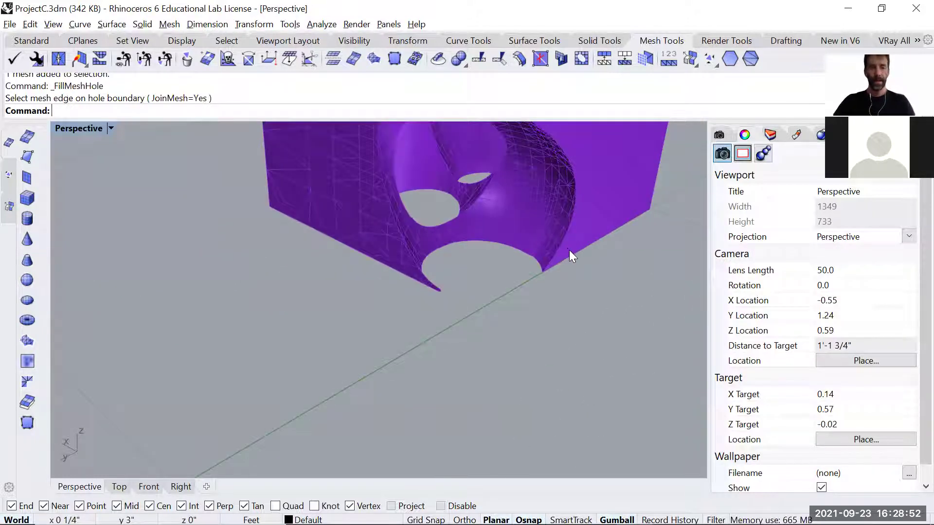
right_click_drag(613, 248, 321, 260, "shift")
right_click_drag(320, 267, 219, 243)
scroll(333, 243, "down", 5)
left_click(78, 59)
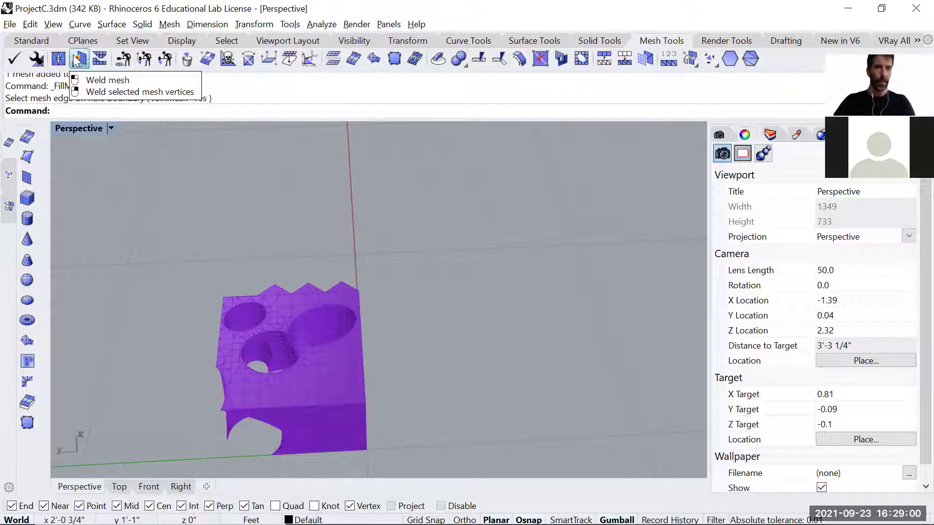
scroll(179, 156, "down", 5)
left_click_drag(179, 157, 411, 314)
key("Return")
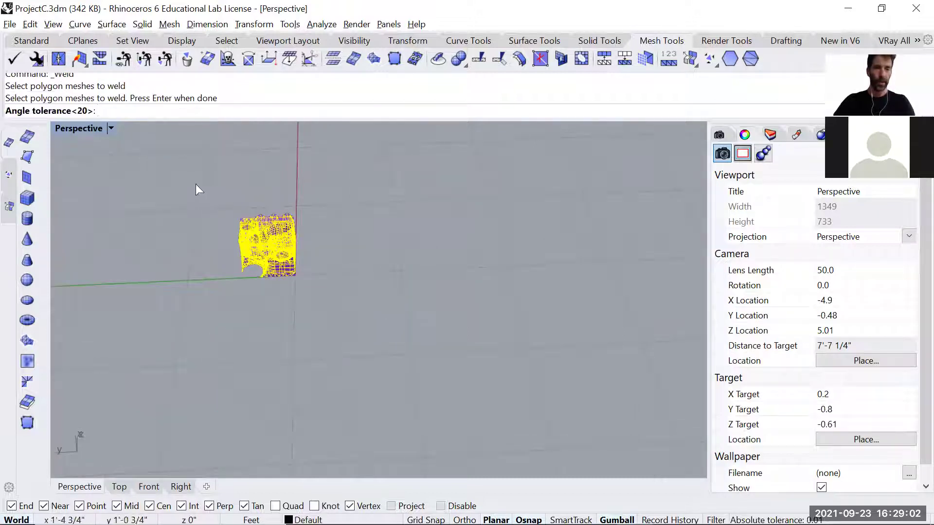
key("Return")
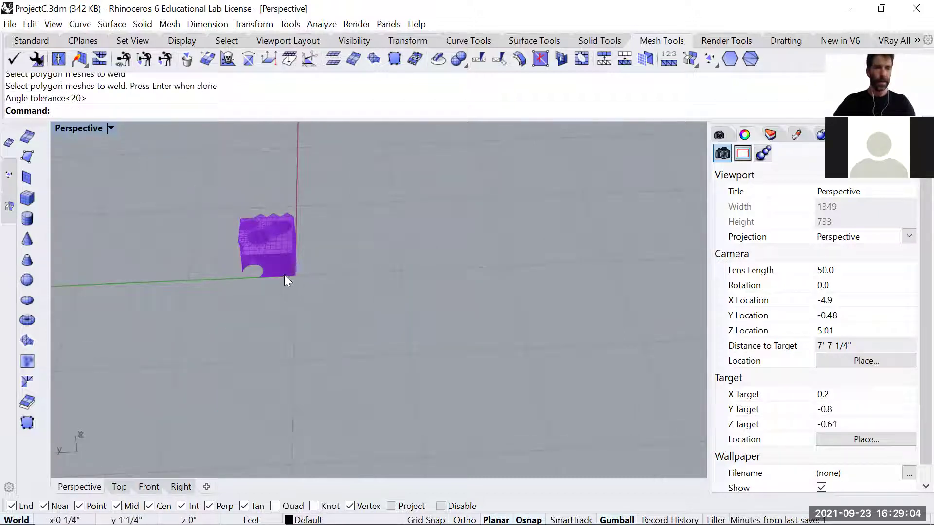
left_click(276, 261)
right_click_drag(275, 261, 456, 290)
key("Escape")
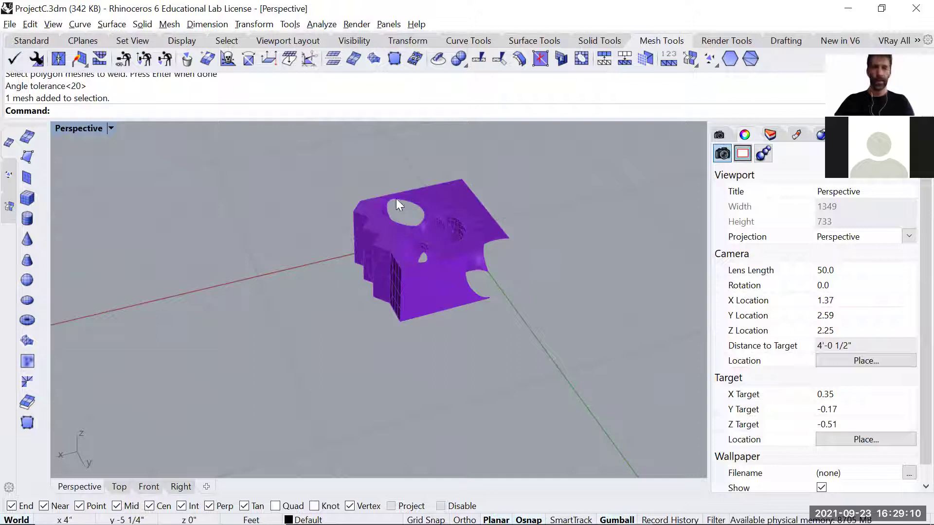
Step: Inspect the welded block from several angles and check its object type in the properties
right_click_drag(496, 202, 482, 240)
scroll(435, 280, "up", 5)
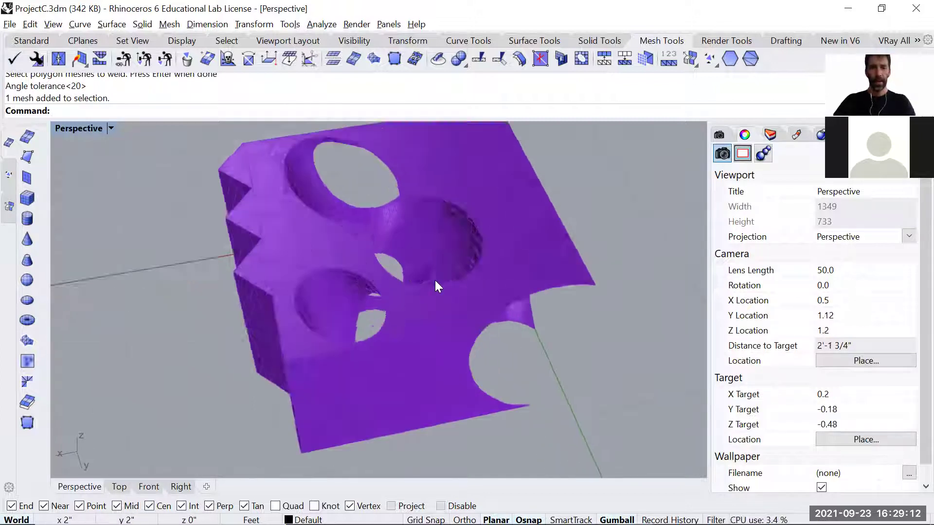
scroll(435, 281, "down", 3)
right_click_drag(446, 280, 444, 280)
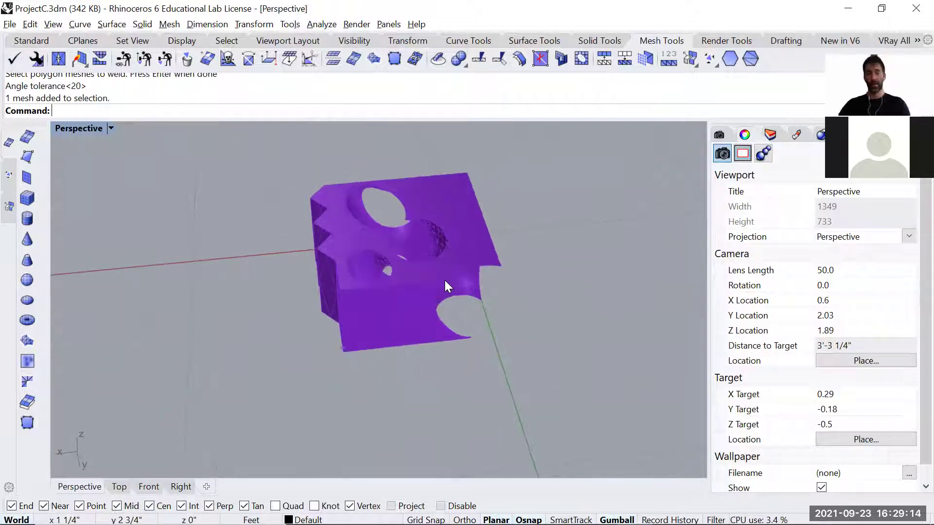
left_click(445, 281)
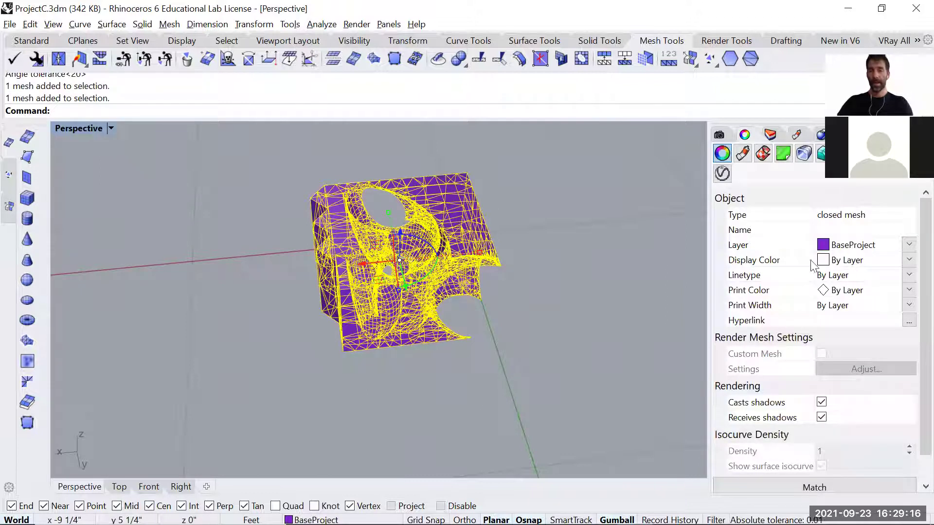
left_click(550, 217)
right_click_drag(504, 260, 522, 292)
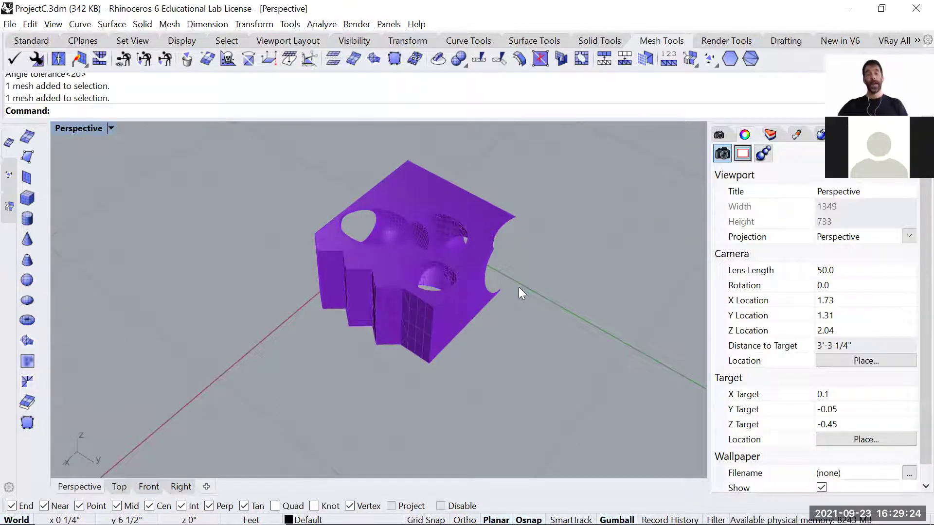
Step: Create a solid bounding box around the block mesh with CoordinateSystem=World and Output=Solids
left_click(455, 297)
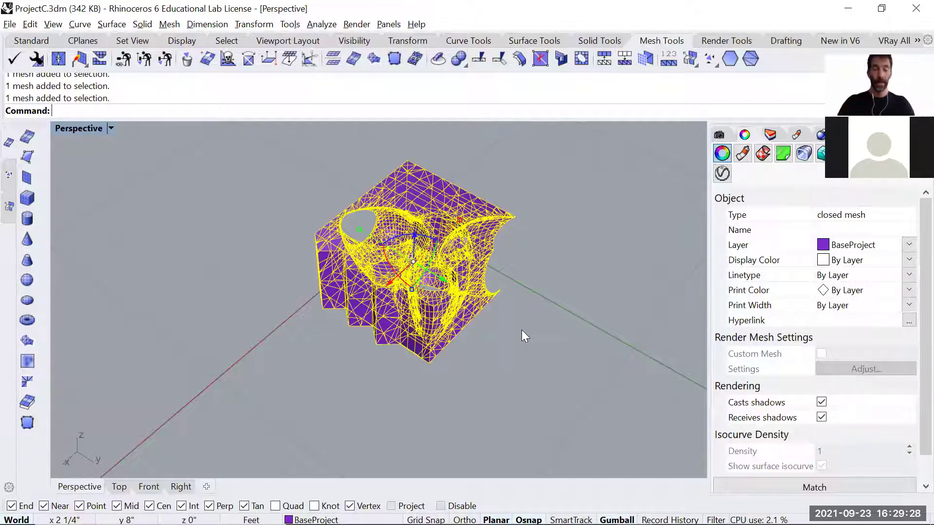
type("BoundingBox")
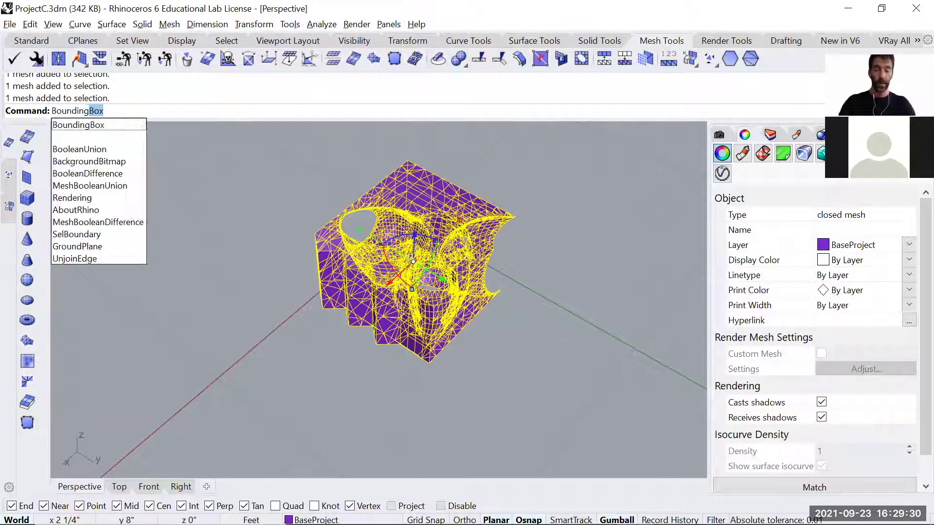
key("Return")
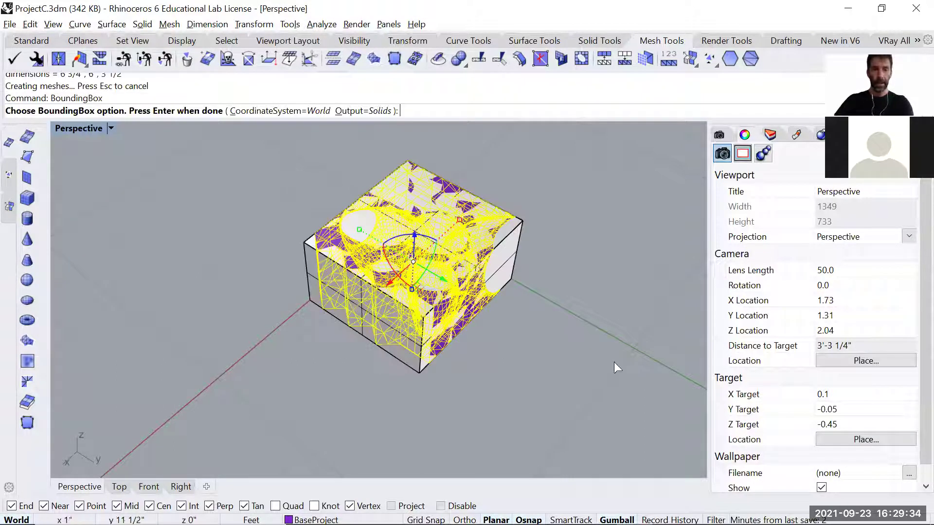
scroll(614, 362, "up", 4)
key("Return")
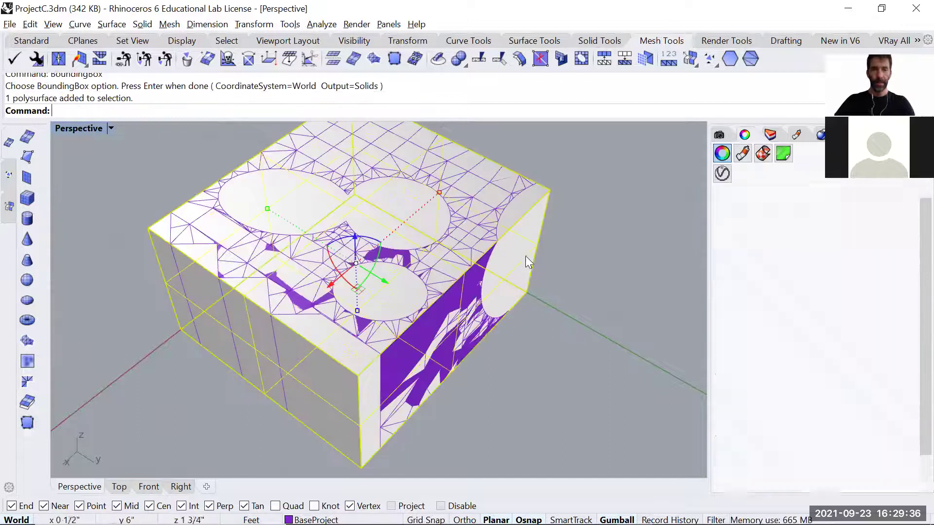
scroll(524, 277, "down", 4)
right_click_drag(535, 305, 424, 267, "shift")
left_click(424, 269)
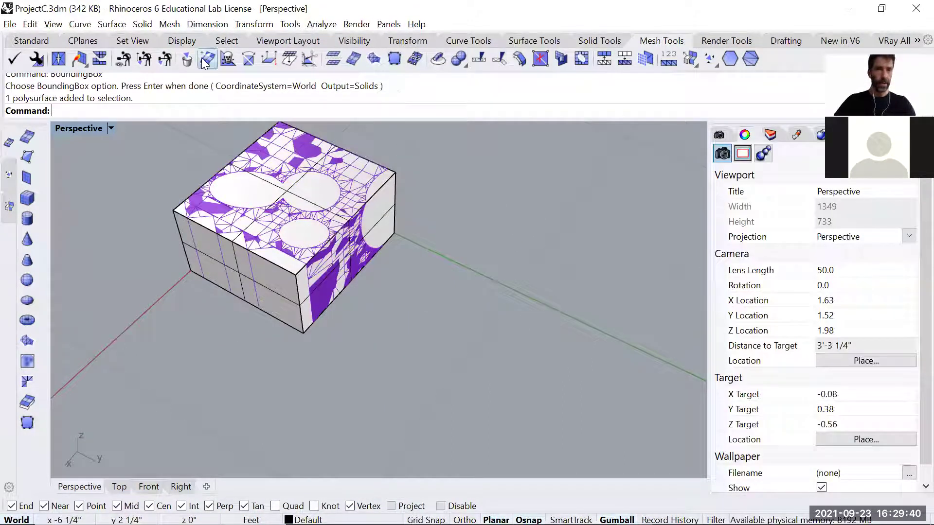
left_click(787, 41)
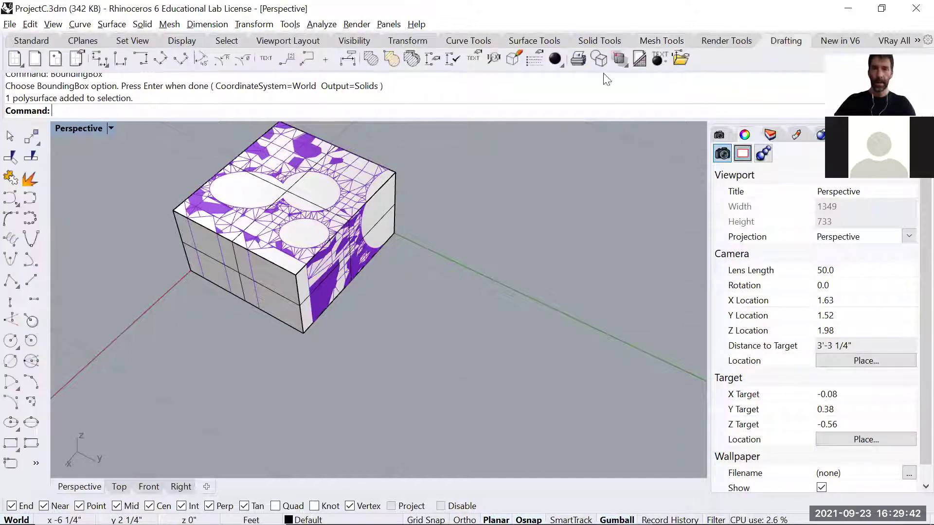
left_click(121, 60)
left_click(191, 271)
left_click(292, 329)
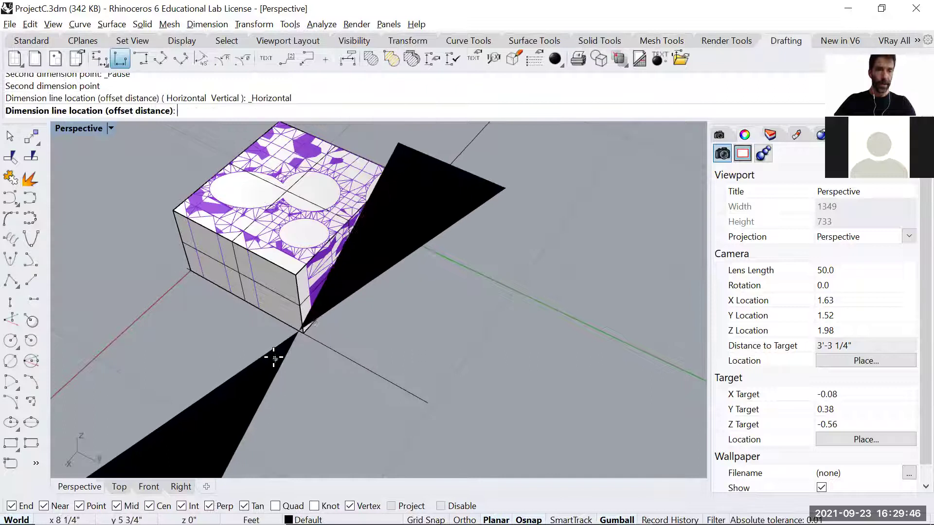
scroll(469, 328, "down", 4)
key("Escape")
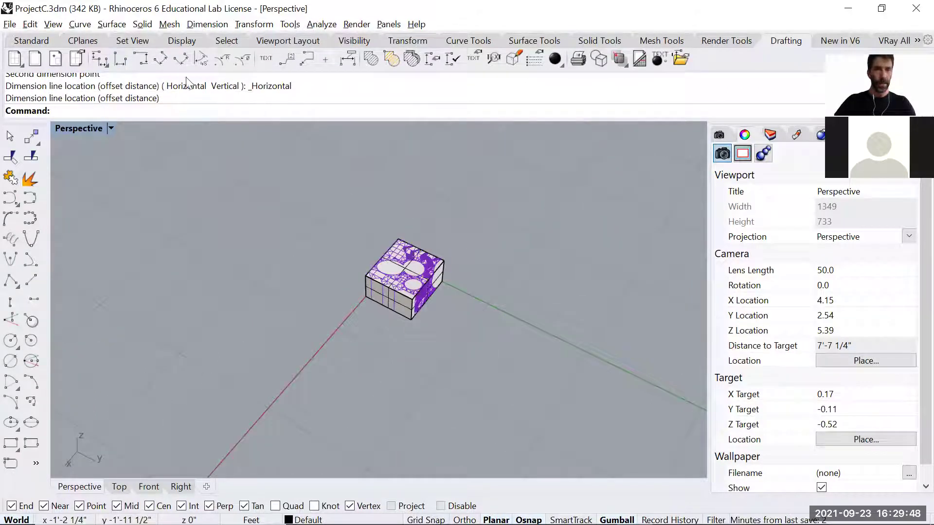
Step: Add a vertical linear dimension to the bounding box's lower edge running along the Y axis
left_click(140, 62)
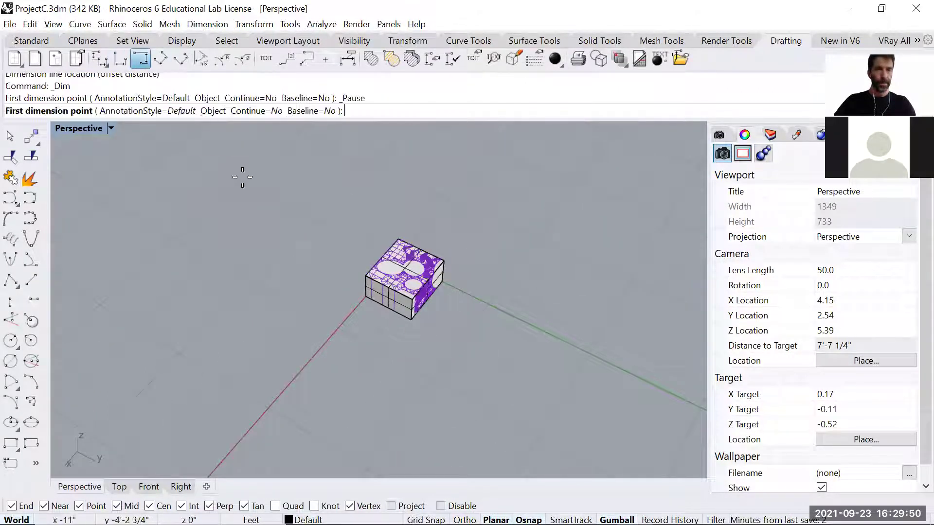
left_click(371, 301)
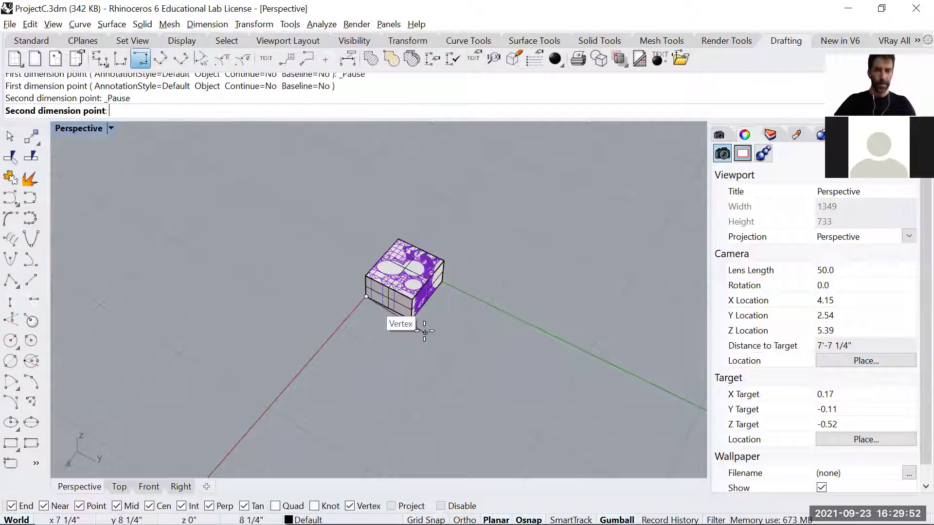
left_click(408, 318)
left_click(395, 337)
scroll(395, 336, "down", 3)
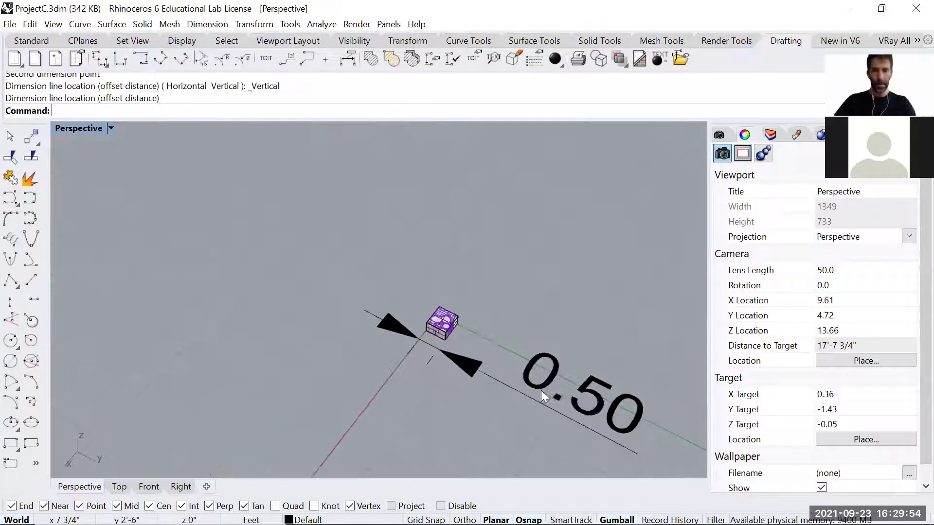
scroll(437, 329, "up", 2)
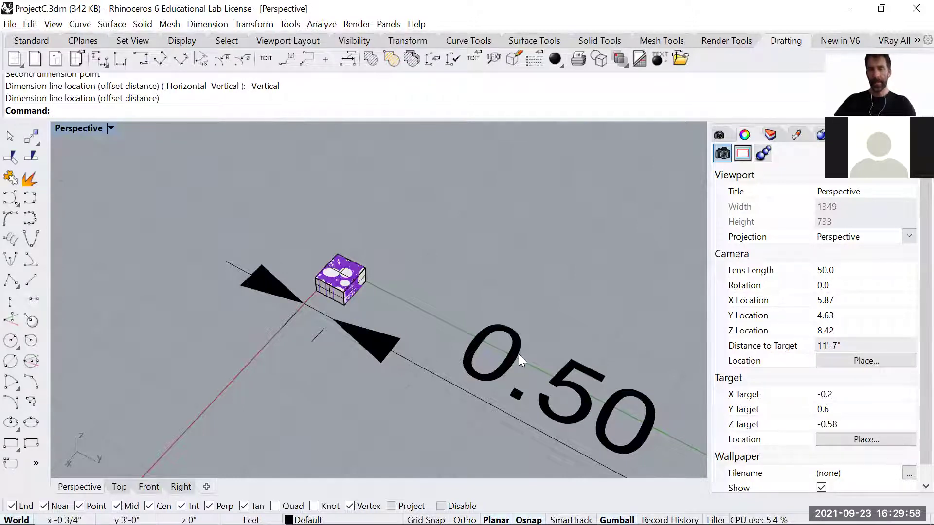
scroll(452, 336, "up", 1)
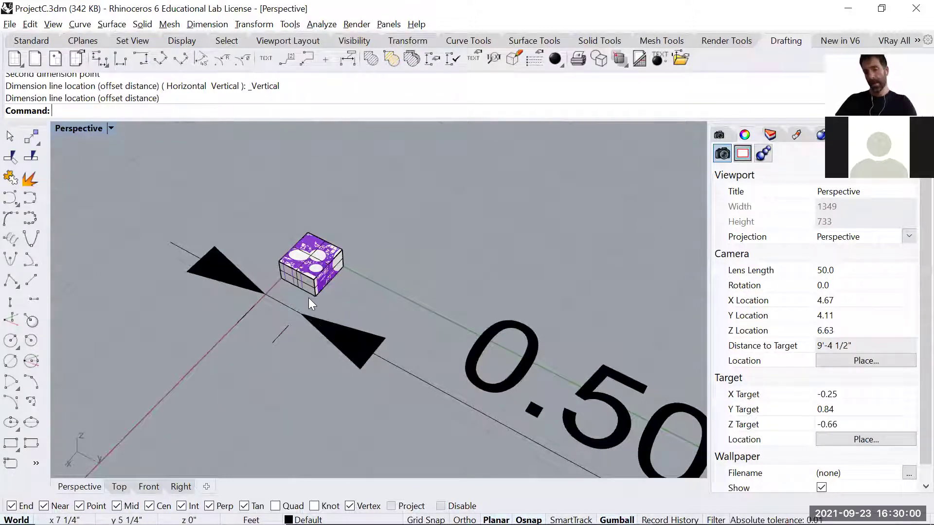
Step: Add a horizontal linear dimension to the bounding box's lower edge running along the X axis
scroll(308, 297, "up", 3)
key("Return")
key("Return")
key("Escape")
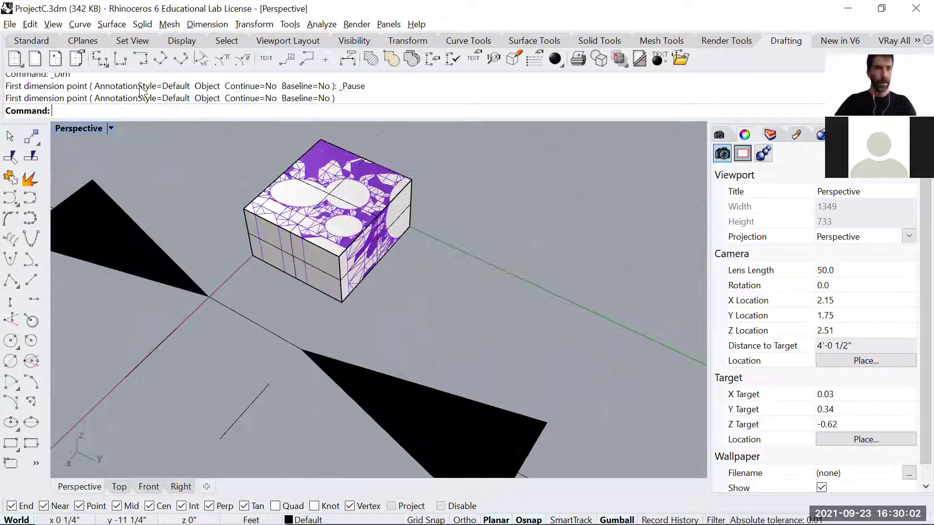
key("Return")
left_click(343, 305)
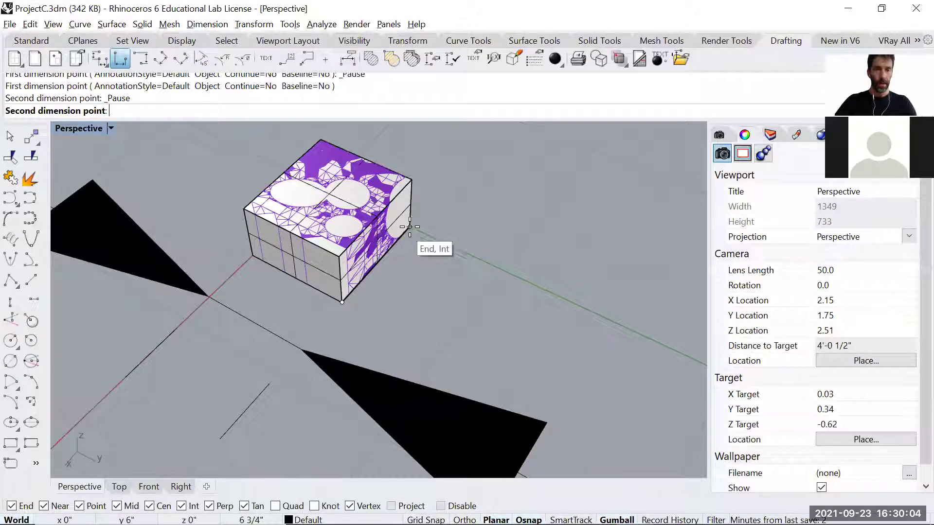
left_click(413, 229)
scroll(496, 276, "down", 5)
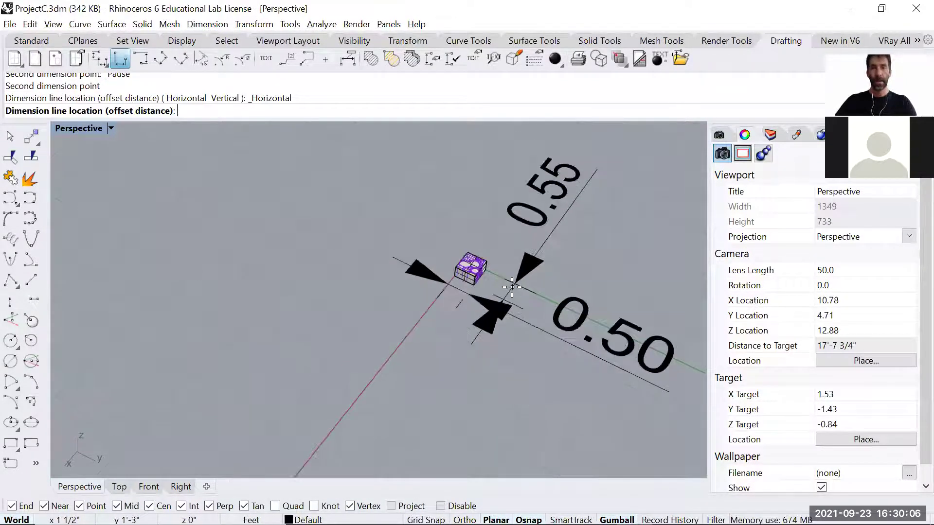
left_click(504, 283)
scroll(492, 271, "up", 5)
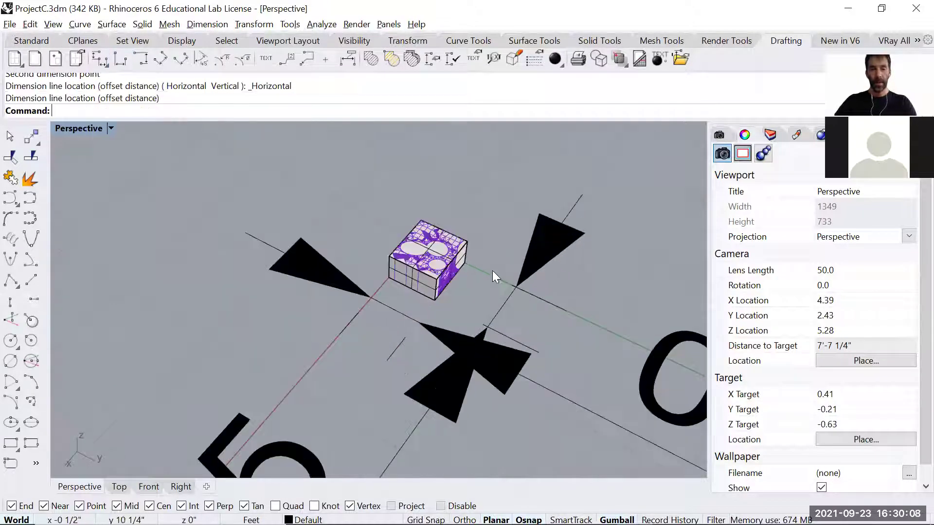
Step: Dimension the bounding box's height in the Front view with a vertical linear dimension beside it
key("ctrl+F1")
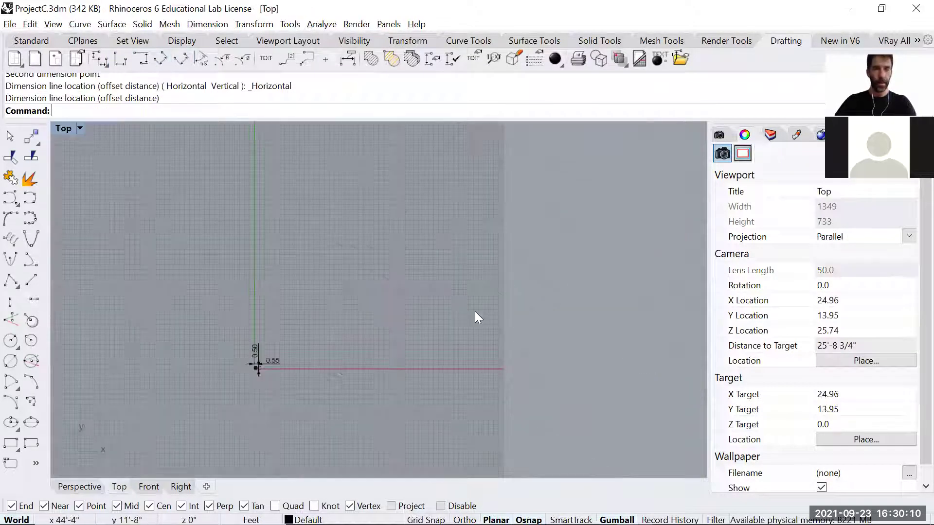
key("ctrl+F2")
type("z")
key("Return")
type("e")
key("Return")
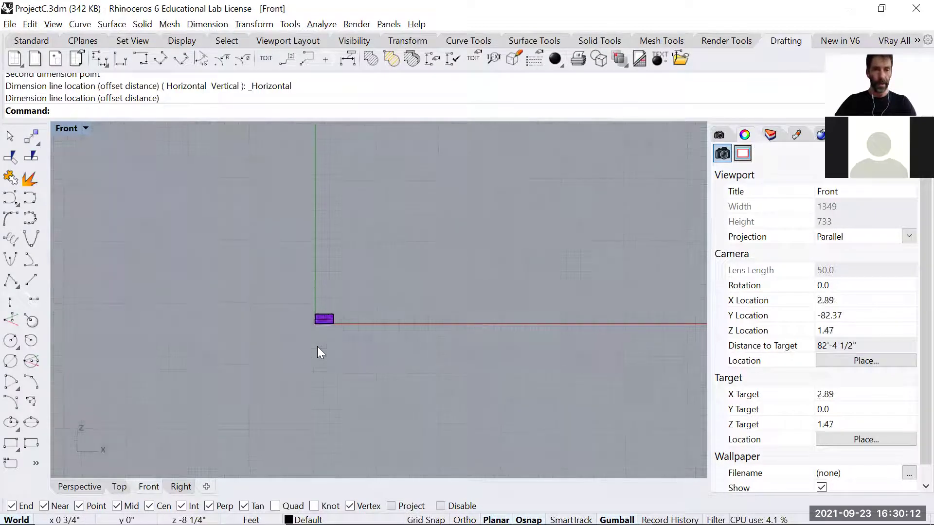
scroll(332, 342, "down", 5)
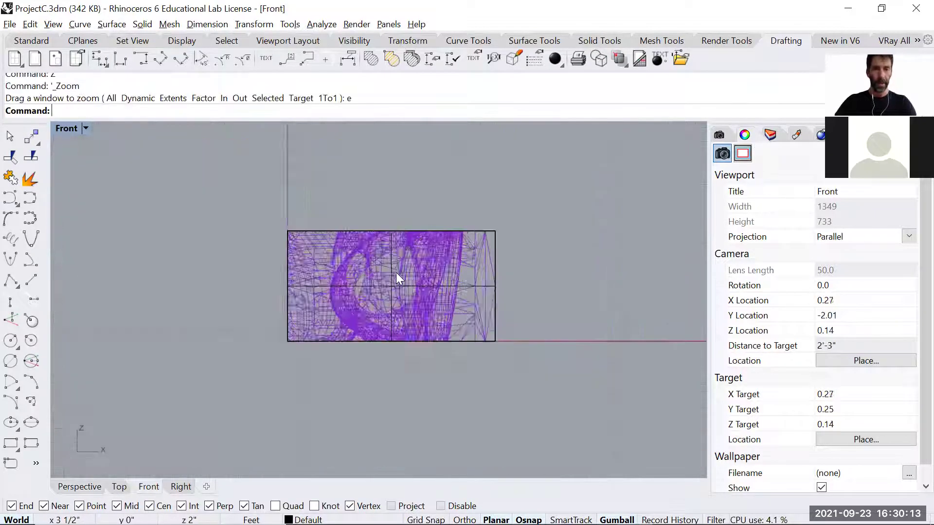
left_click(144, 63)
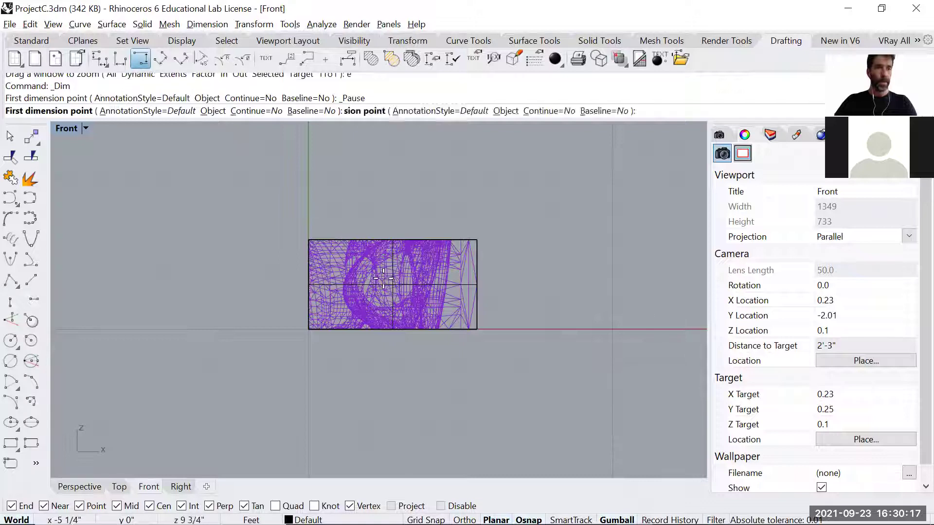
left_click(477, 329)
left_click(477, 240)
left_click(528, 249)
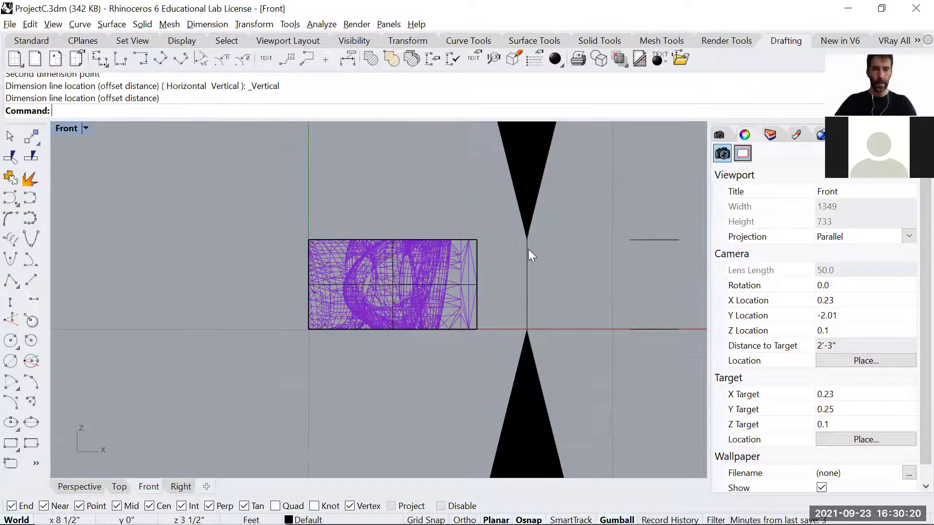
Step: Return to the Perspective view and read the bounding box's length, width and height dimensions together
scroll(575, 259, "down", 6)
right_click_drag(575, 260, 551, 347)
key("ctrl+Tab")
key("ctrl+Tab")
scroll(466, 321, "down", 5)
scroll(468, 323, "down", 4)
scroll(419, 338, "up", 2)
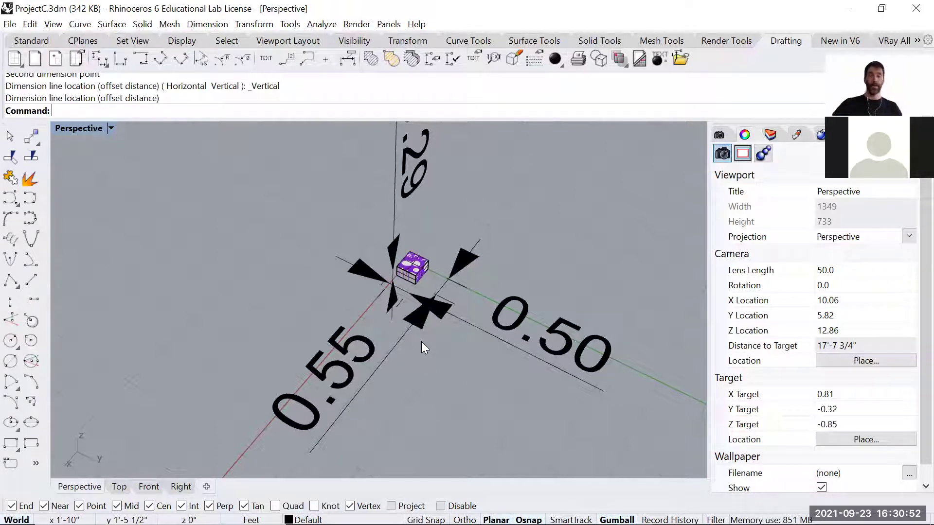
scroll(416, 283, "up", 5)
scroll(416, 284, "up", 2)
scroll(427, 311, "down", 8)
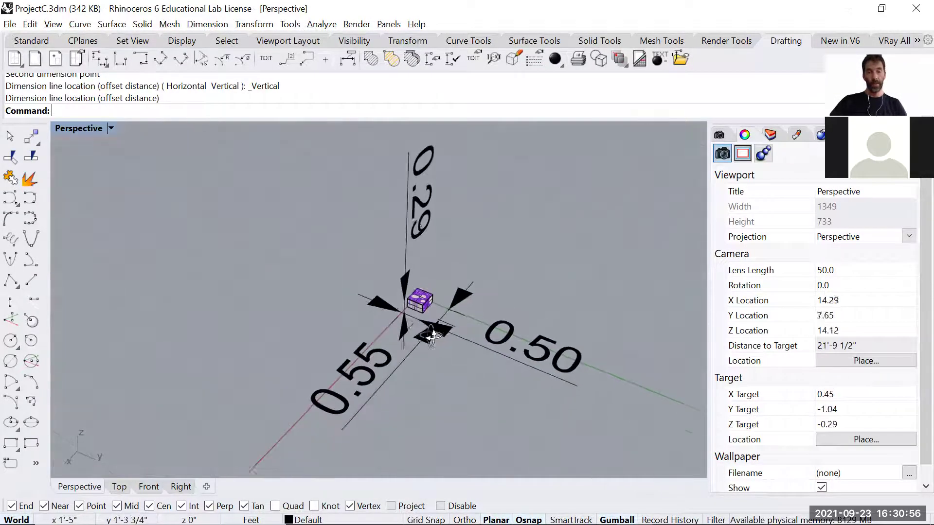
Step: Delete the three linear dimensions around the bounding box
left_click(420, 219)
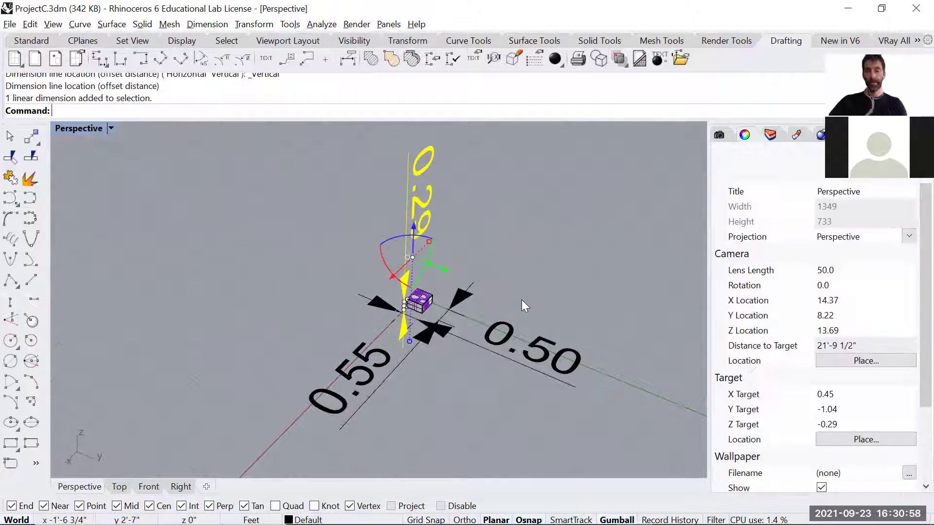
scroll(506, 307, "up", 1)
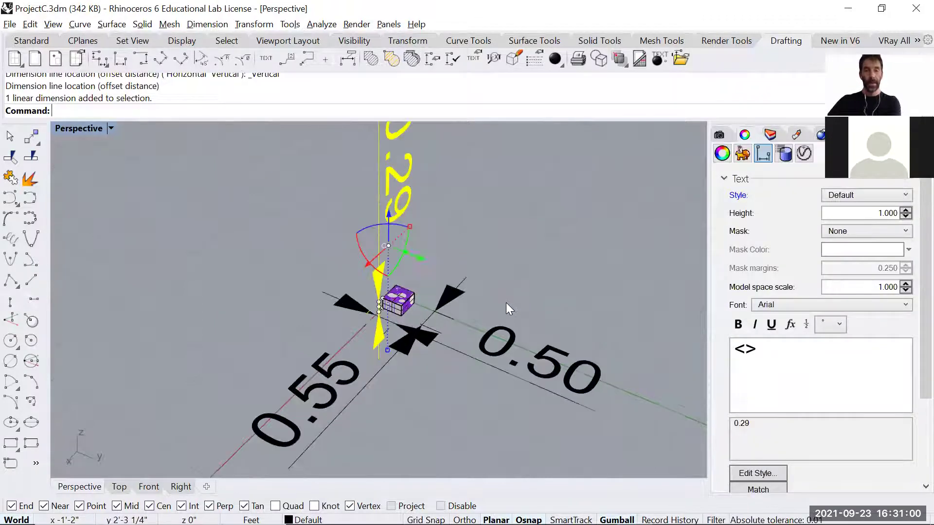
key("Delete")
left_click(506, 344)
key("Delete")
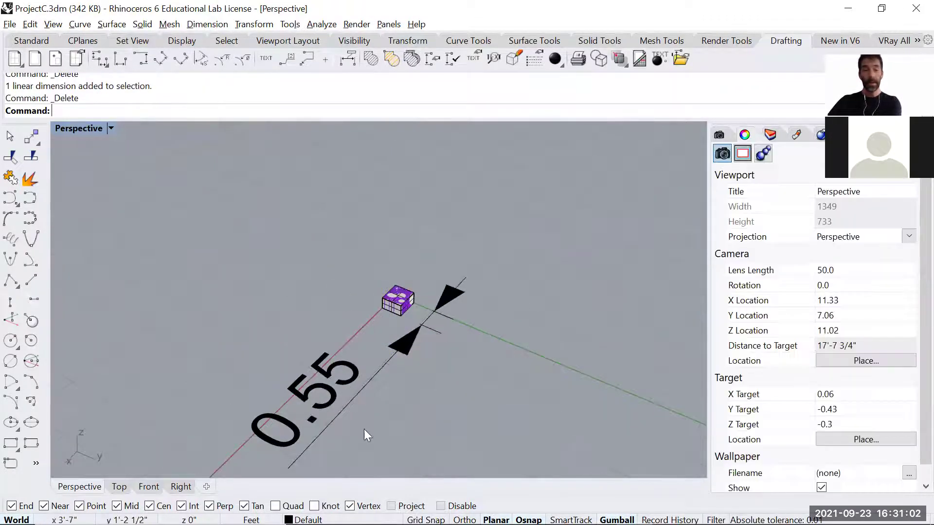
left_click(351, 405)
key("Delete")
Step: Delete the bounding box solid surrounding the block mesh
scroll(353, 310, "up", 5)
left_click(358, 348)
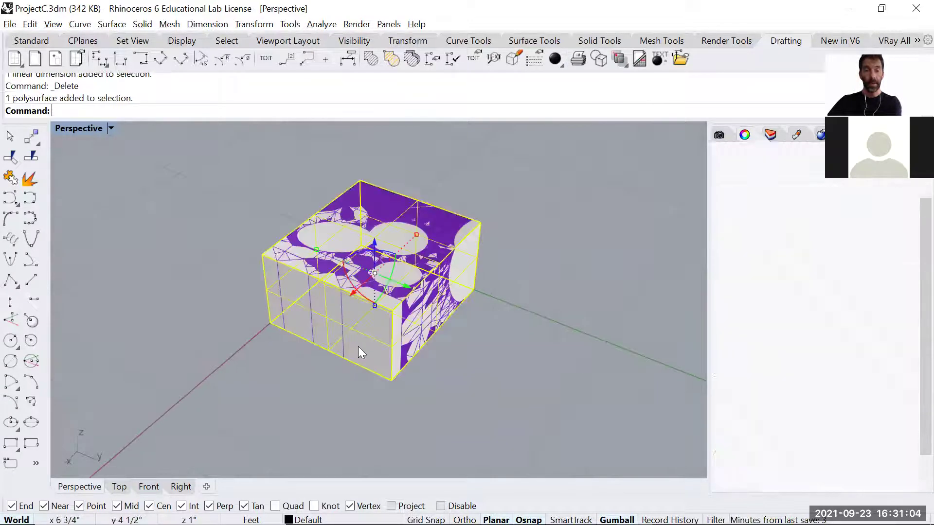
key("Delete")
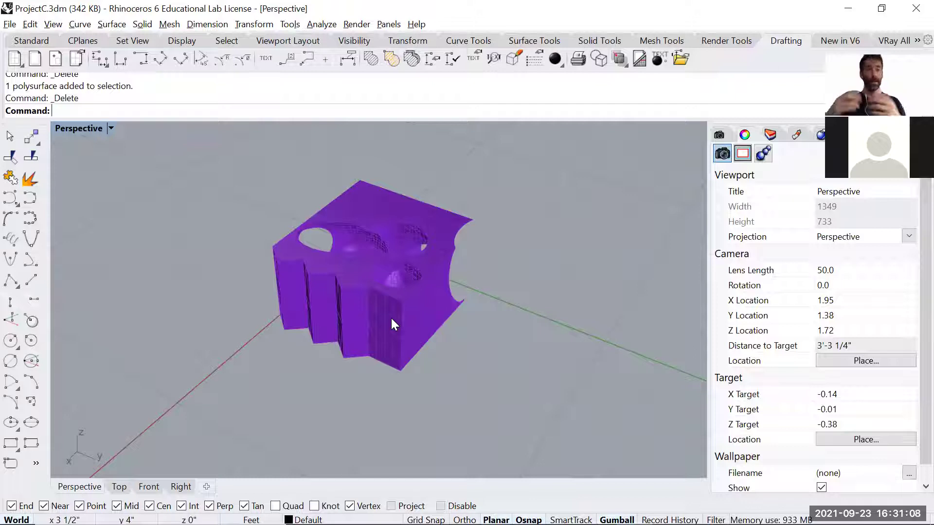
Step: Bring back the mesh tools and inspect the block mesh around its stepped side, leaving it unselected
left_click(677, 44)
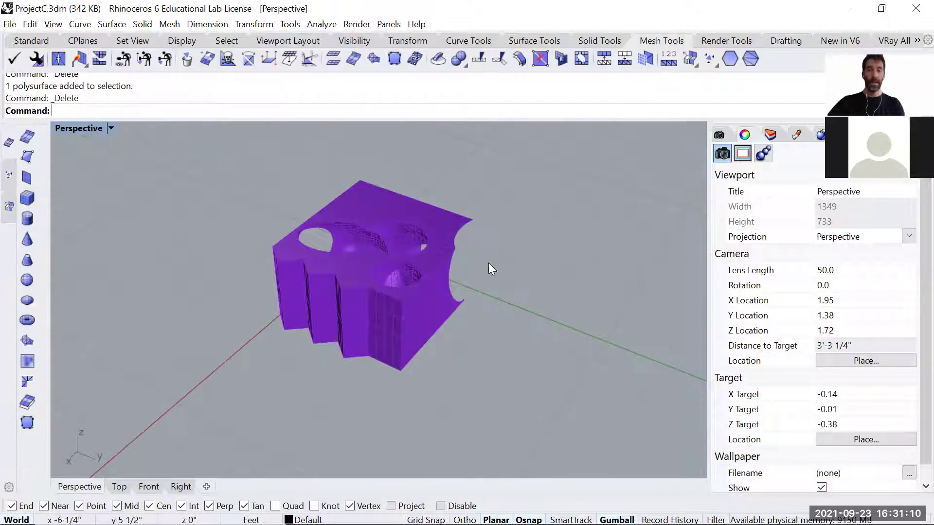
right_click_drag(488, 263, 414, 272)
left_click(325, 276)
left_click(337, 358)
right_click_drag(337, 358, 380, 352)
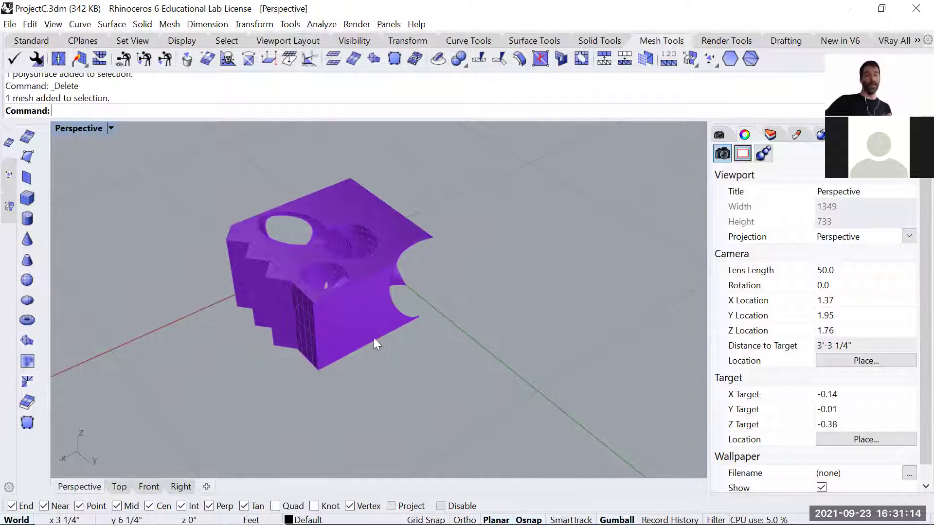
Step: Begin exporting only the block mesh, with STL (Stereolithography) as the file type
left_click(364, 312)
left_click(13, 26)
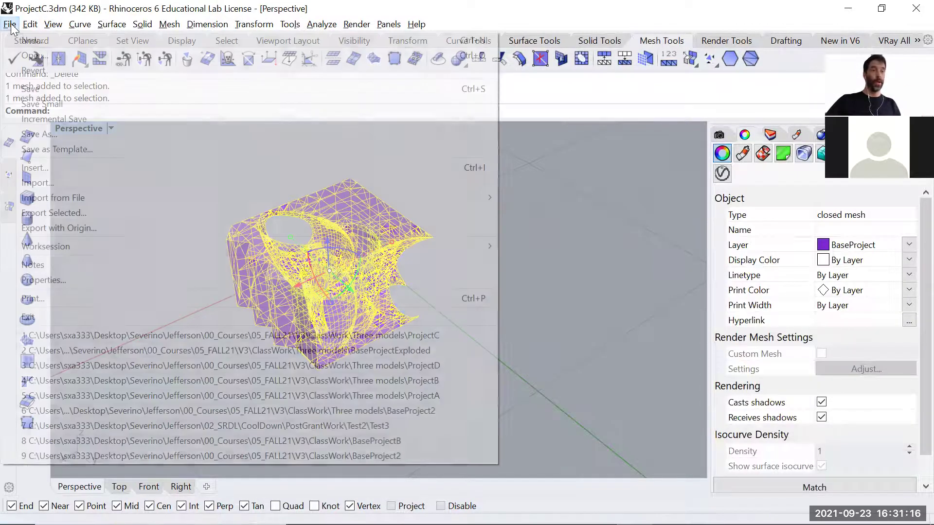
left_click(46, 211)
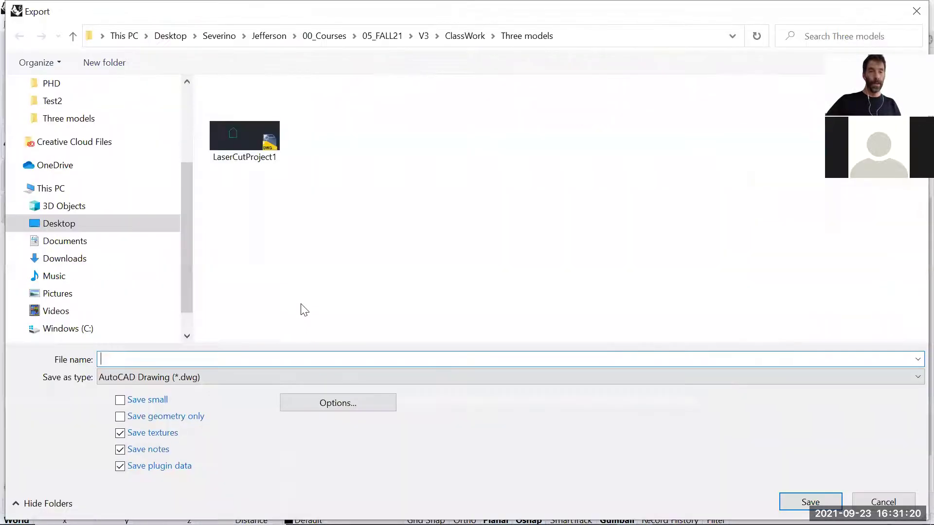
left_click(324, 377)
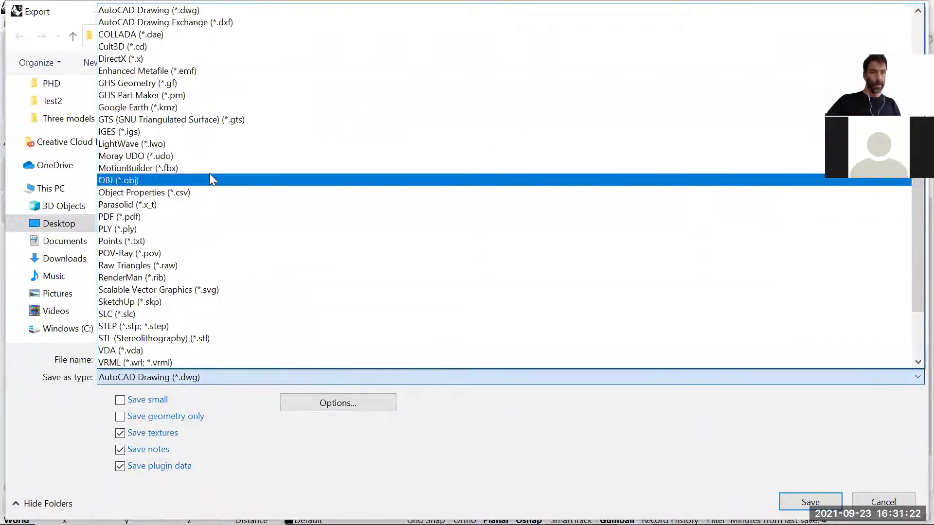
scroll(196, 72, "up", 4)
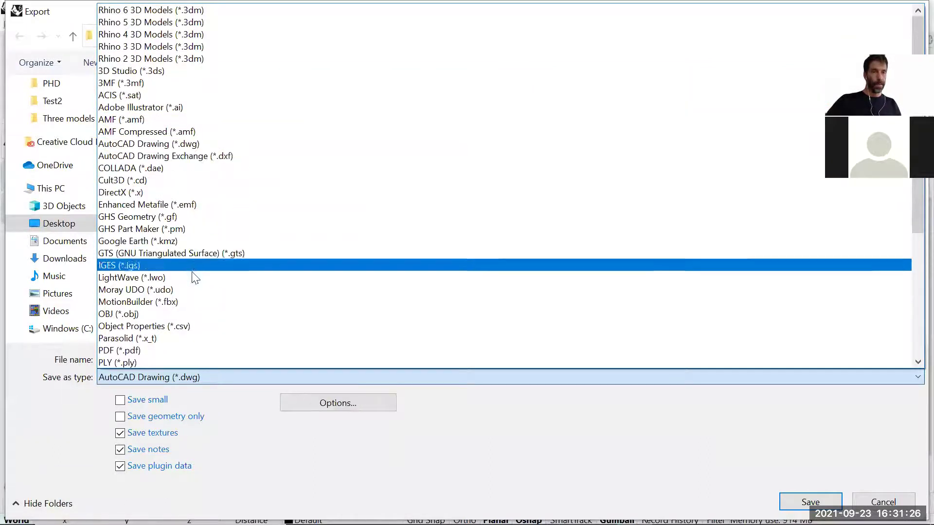
scroll(187, 292, "down", 6)
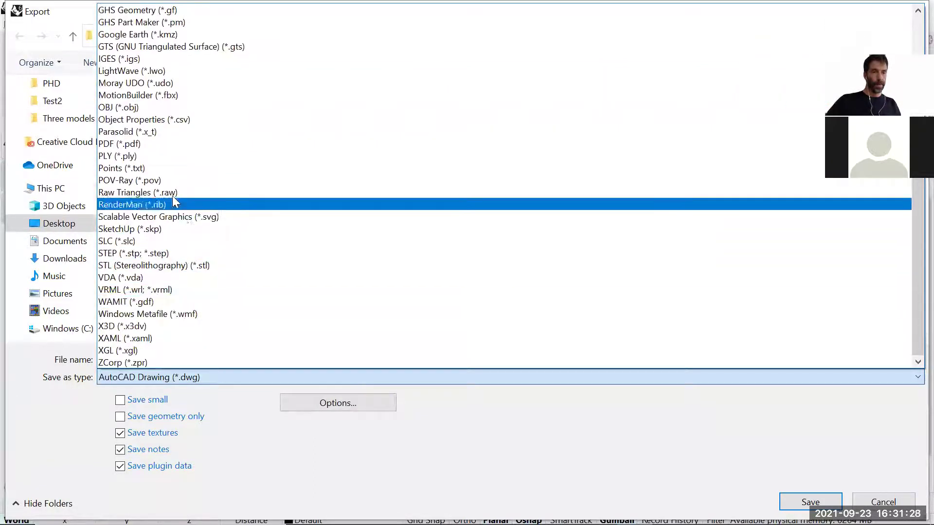
left_click(170, 266)
Step: Name the export To3DPrintModel and save it in the Three models folder as a binary STL, accepting the export options
left_click(170, 358)
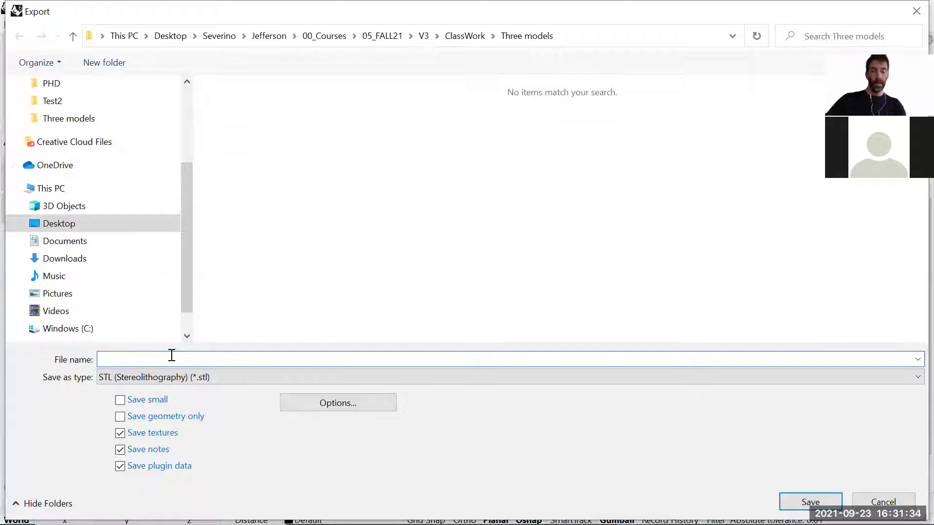
type("To3DPrint")
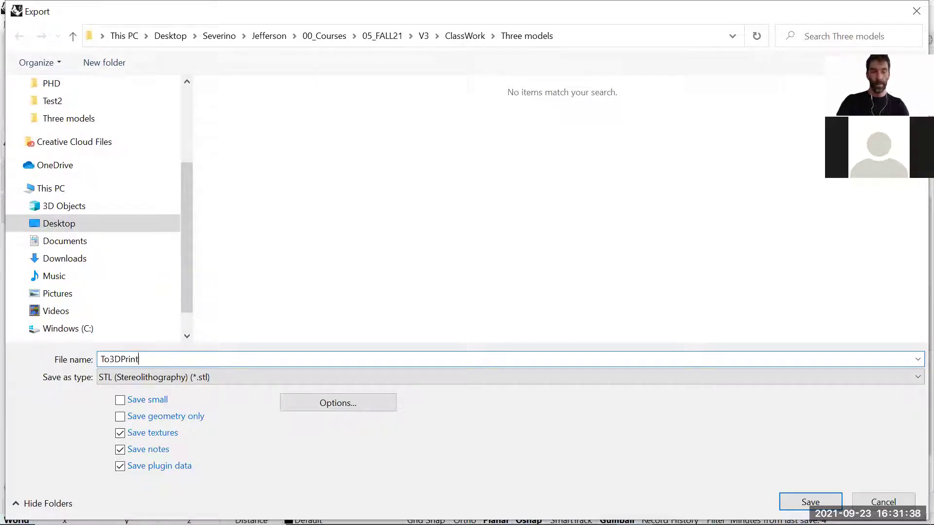
type("Model")
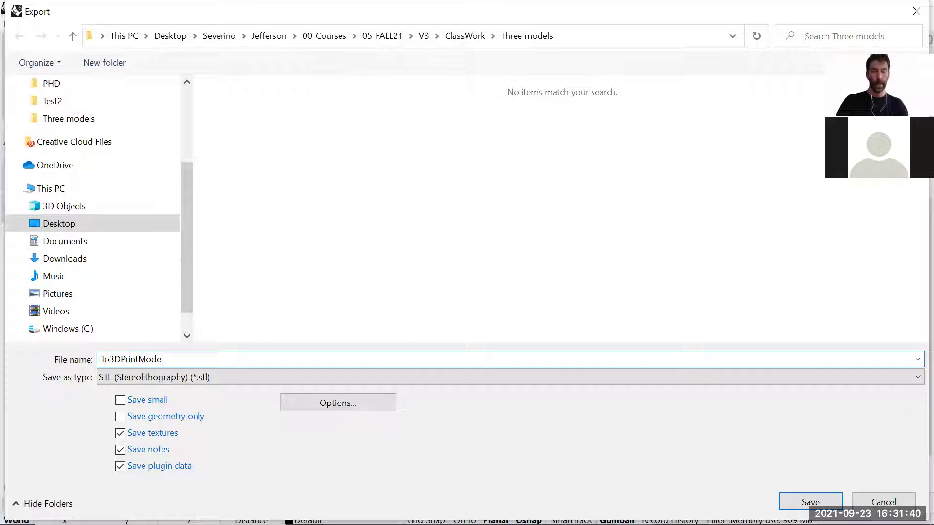
key("Return")
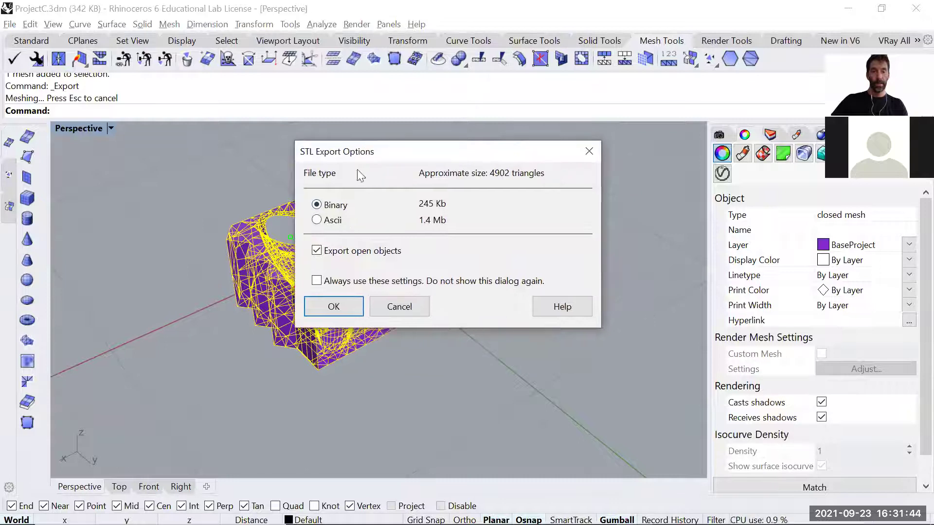
left_click(332, 307)
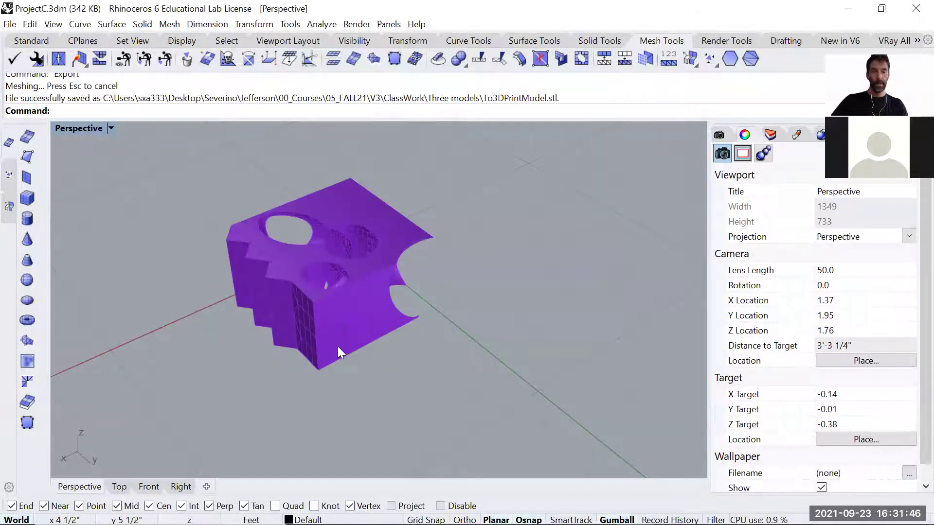
Step: Switch to File Explorer, open the Three models folder and check the To3DPrintModel file, leaving it unselected
key("alt+Tab")
key("alt+Tab")
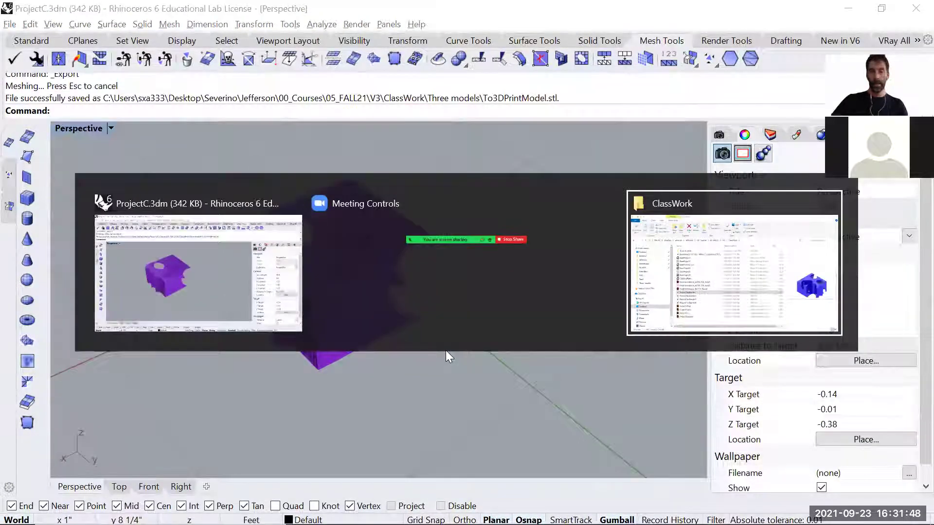
double_click(258, 161)
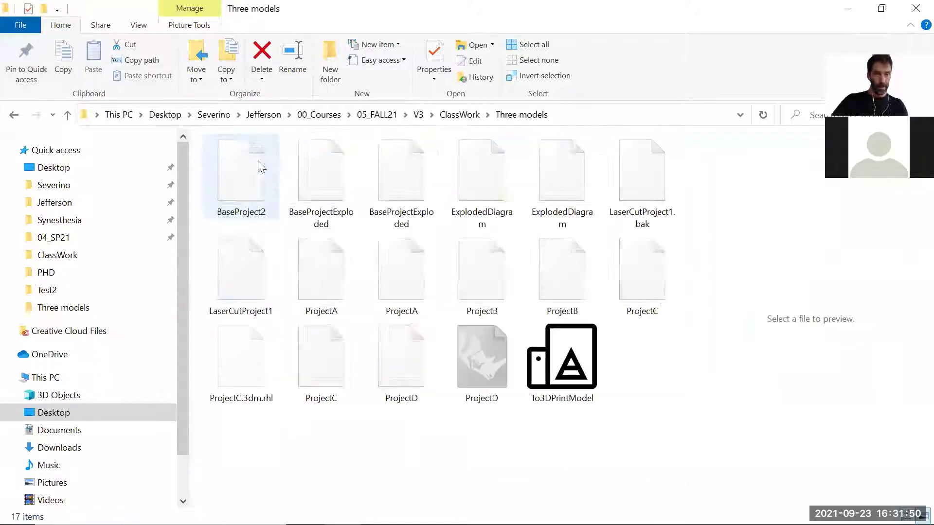
left_click(560, 396)
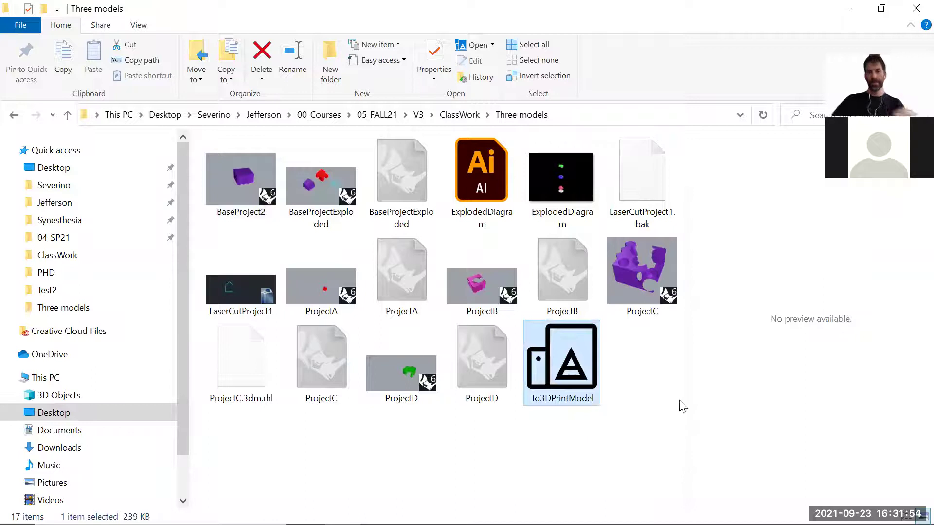
mouse_move(686, 401)
left_mouse_down()
mouse_move(643, 400)
mouse_move(671, 402)
left_mouse_up()
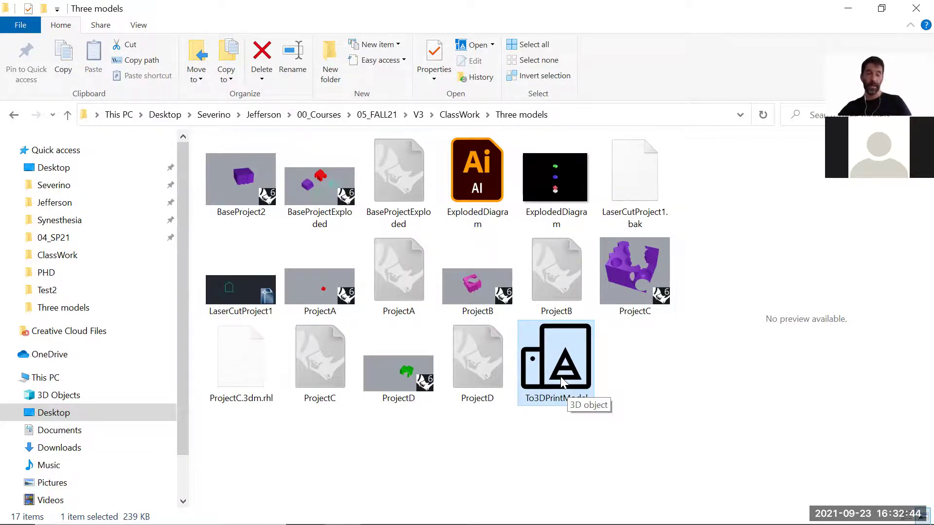
left_click(488, 454)
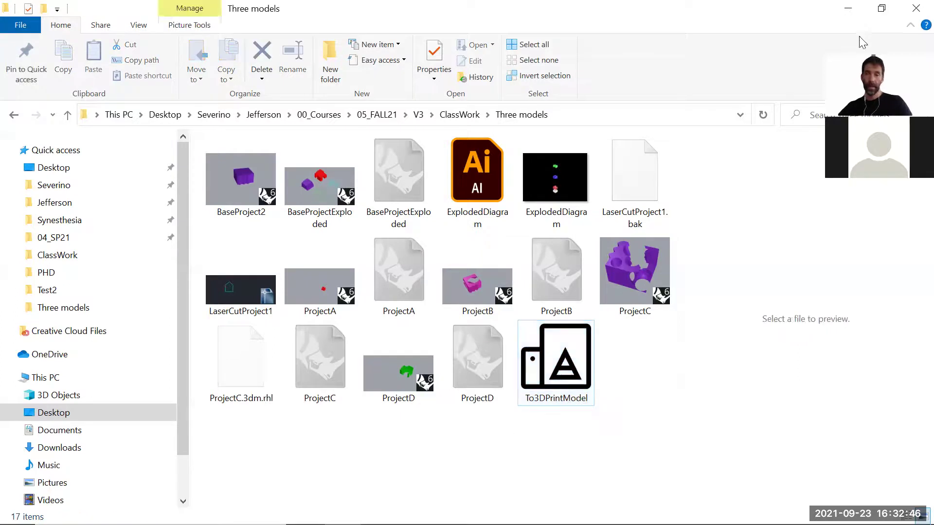